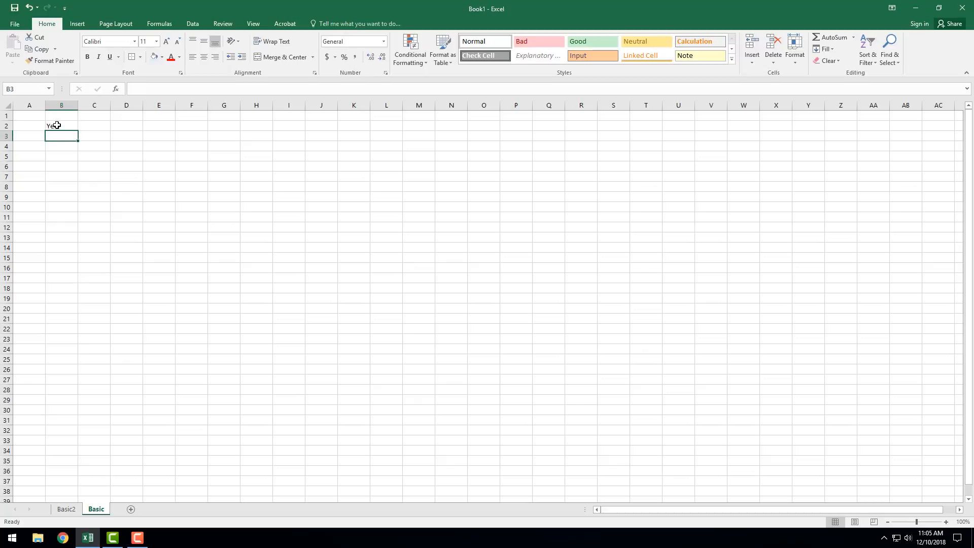
Step: Enter the label Company in cell B4, two rows below the Year label
{"action": "key", "text": "Down"}
{"action": "type", "text": "Compa"}
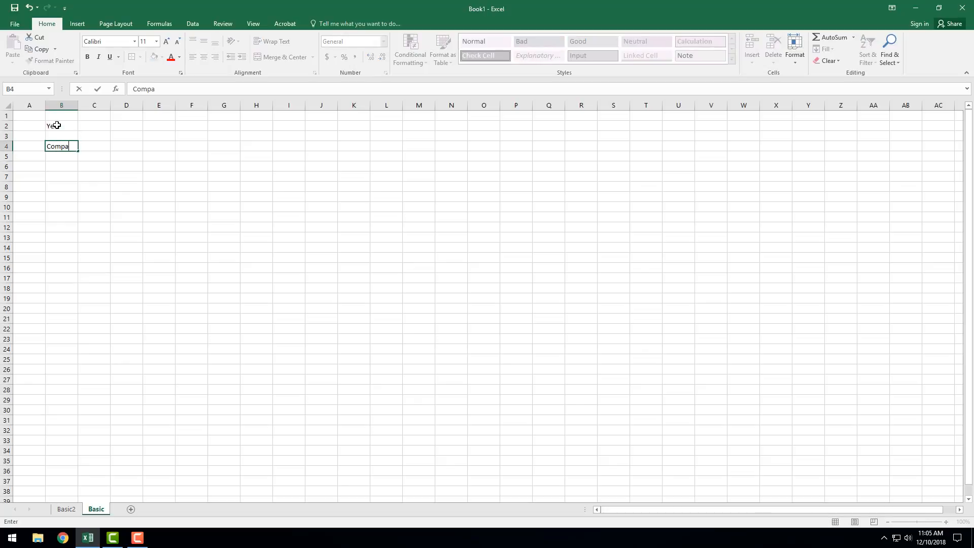
{"action": "key", "text": "Tab"}
{"action": "key", "text": "Tab"}
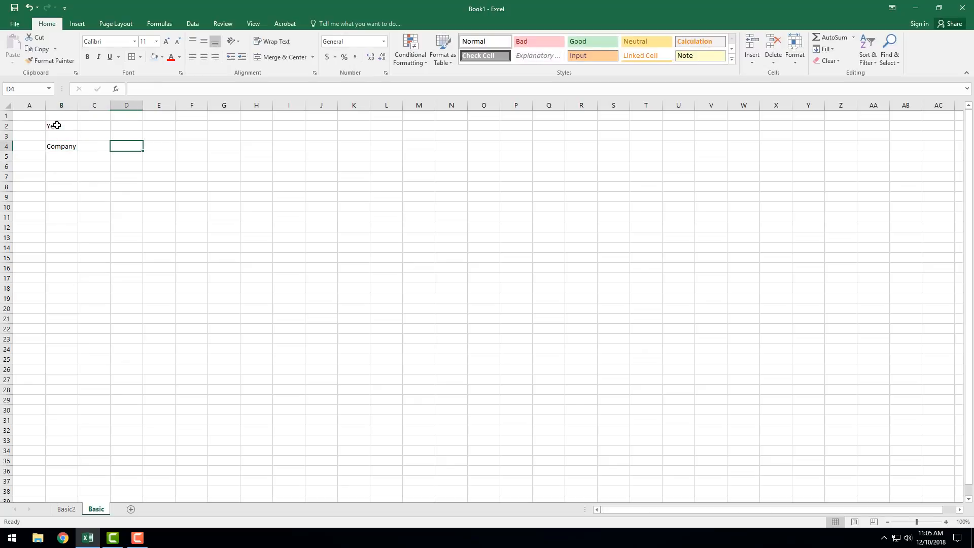
Step: Merge and center the range E2:F4 and widen column F to make room for a title
{"action": "key", "text": "Right"}
{"action": "key", "text": "Up"}
{"action": "key", "text": "Up"}
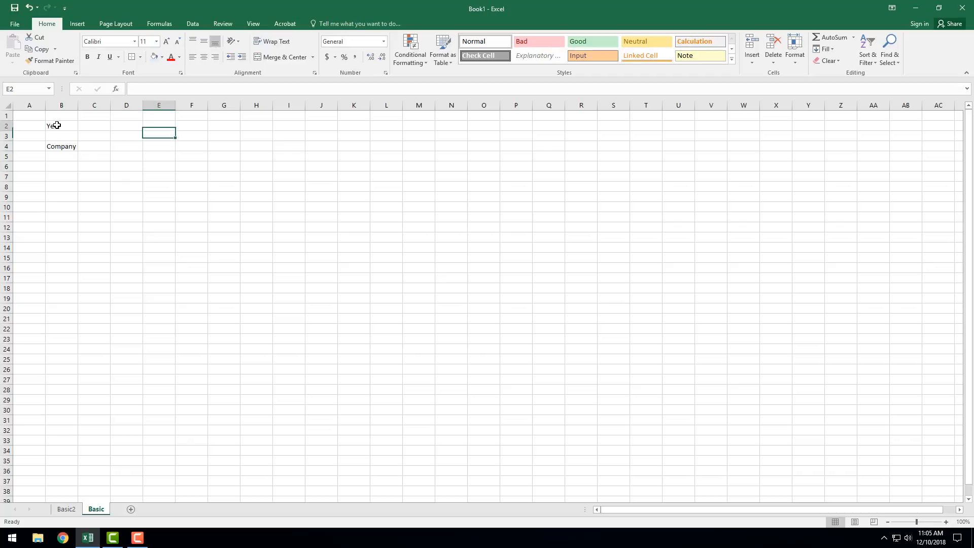
{"action": "key", "text": "shift+Down"}
{"action": "key", "text": "shift+Down"}
{"action": "key", "text": "shift+Right"}
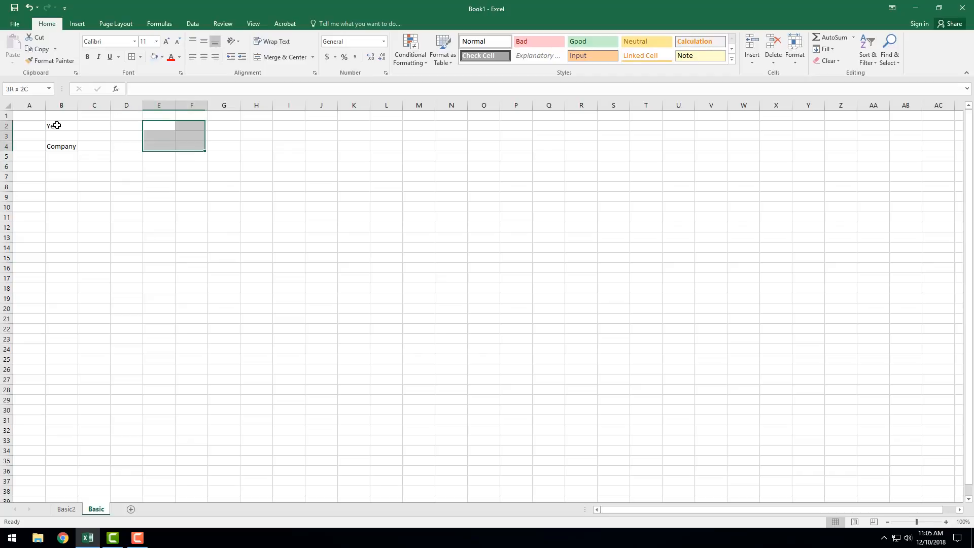
{"action": "left_click", "coordinate": [286, 57]}
{"action": "left_click_drag", "start_coordinate": [207, 105], "coordinate": [278, 105]}
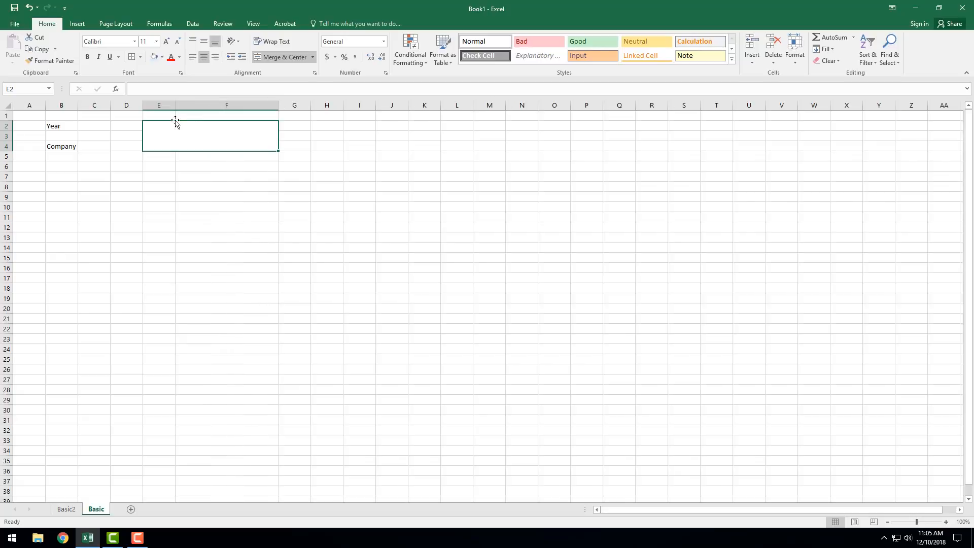
Step: Enter the title Employee Performance Evaluation in the merged cell E2:F4
{"action": "double_click", "coordinate": [172, 136]}
{"action": "type", "text": "E"}
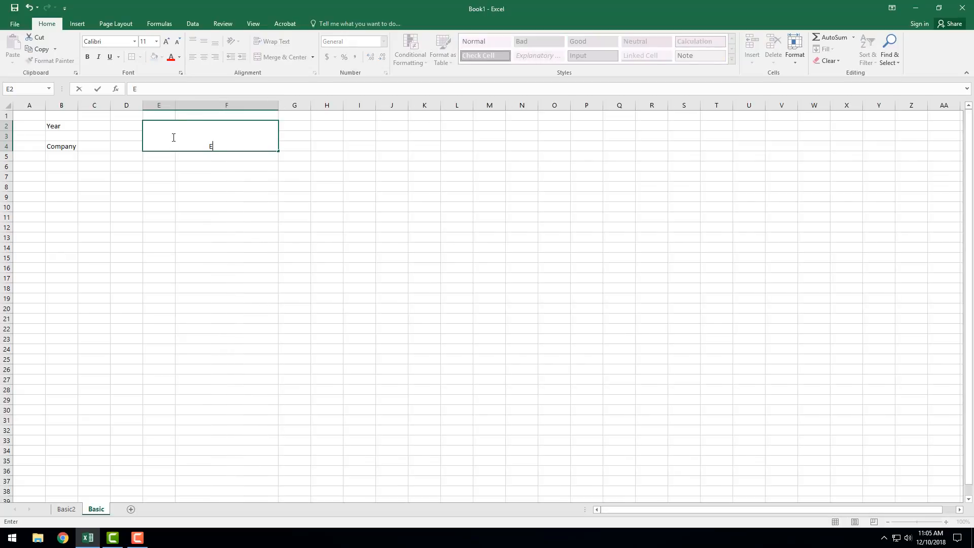
{"action": "type", "text": "mployee Perfroamnce E"}
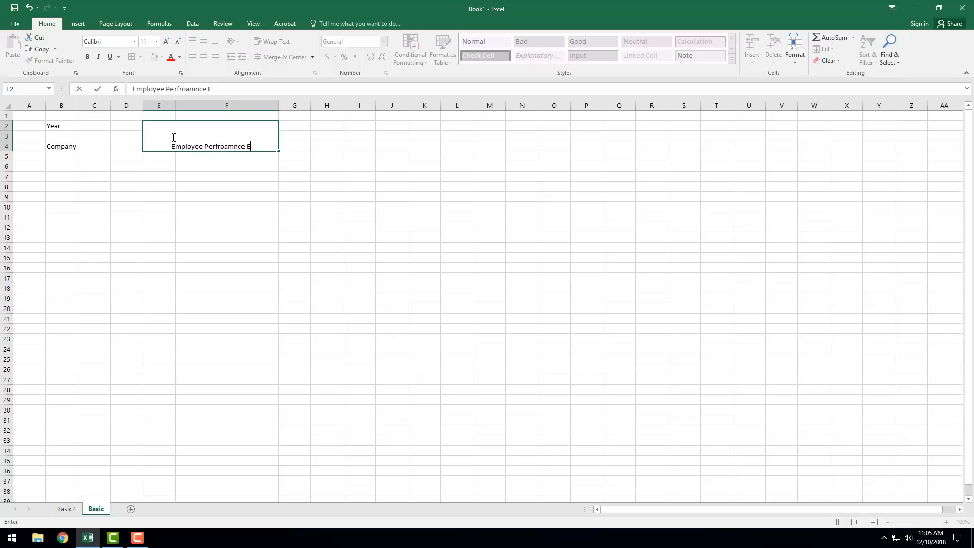
{"action": "key", "text": "BackSpace"}
{"action": "key", "text": "BackSpace"}
{"action": "key", "text": "BackSpace"}
{"action": "key", "text": "BackSpace"}
{"action": "key", "text": "BackSpace"}
{"action": "key", "text": "BackSpace"}
{"action": "key", "text": "BackSpace"}
{"action": "key", "text": "BackSpace"}
{"action": "key", "text": "BackSpace"}
{"action": "type", "text": "ormance Evaluation"}
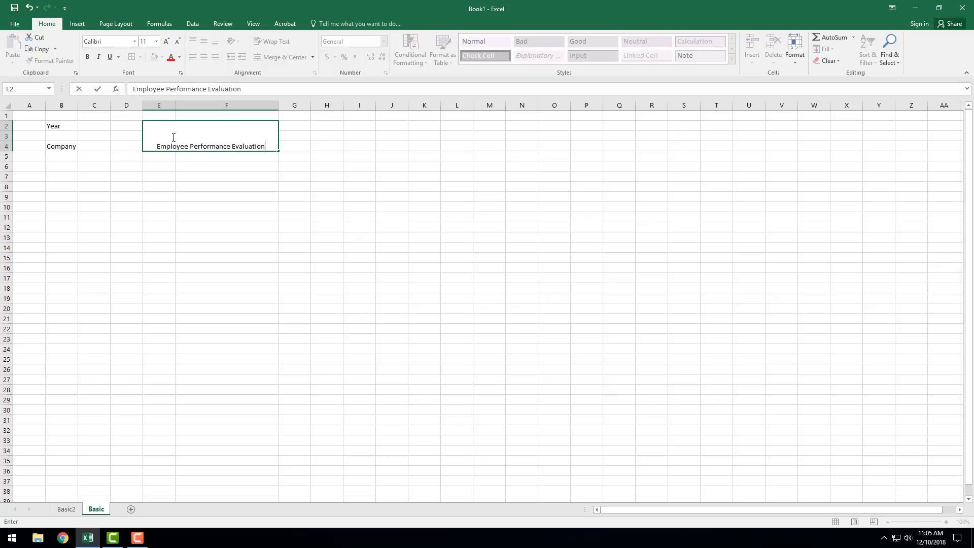
{"action": "key", "text": "Tab"}
Step: Merge and center H2:H4, enter ABC FinCorp in it, and widen column H to fit the name
{"action": "left_click_drag", "start_coordinate": [324, 125], "coordinate": [325, 147]}
{"action": "left_click", "coordinate": [258, 56]}
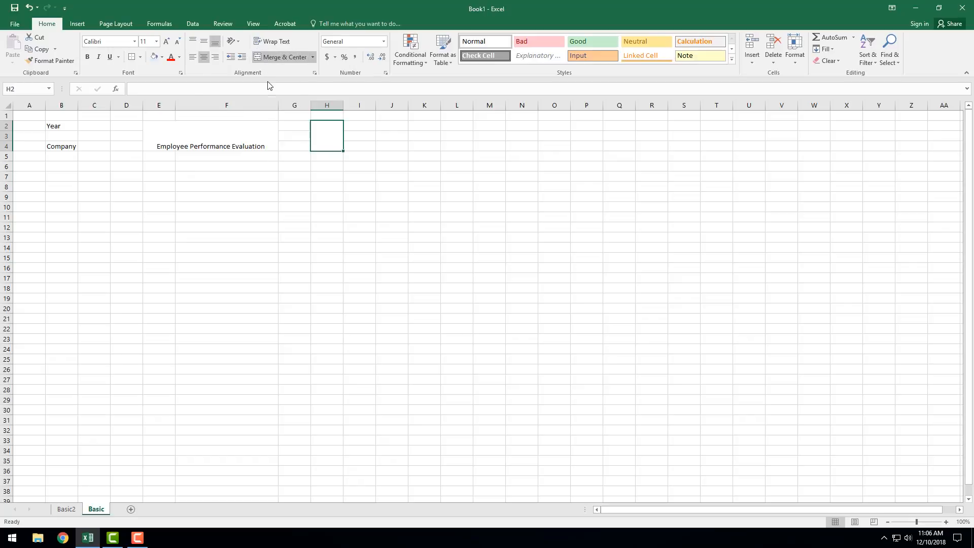
{"action": "type", "text": "ABC FinCorp"}
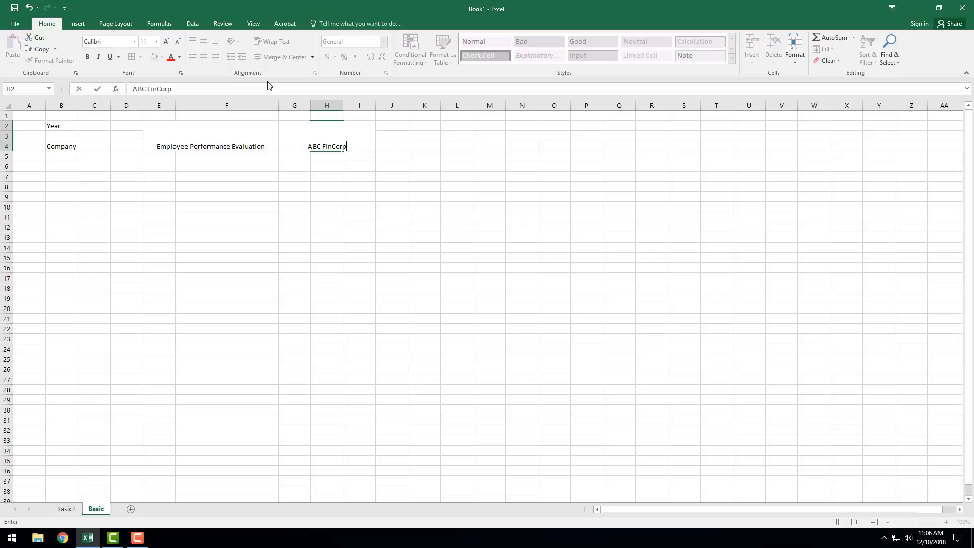
{"action": "key", "text": "Return"}
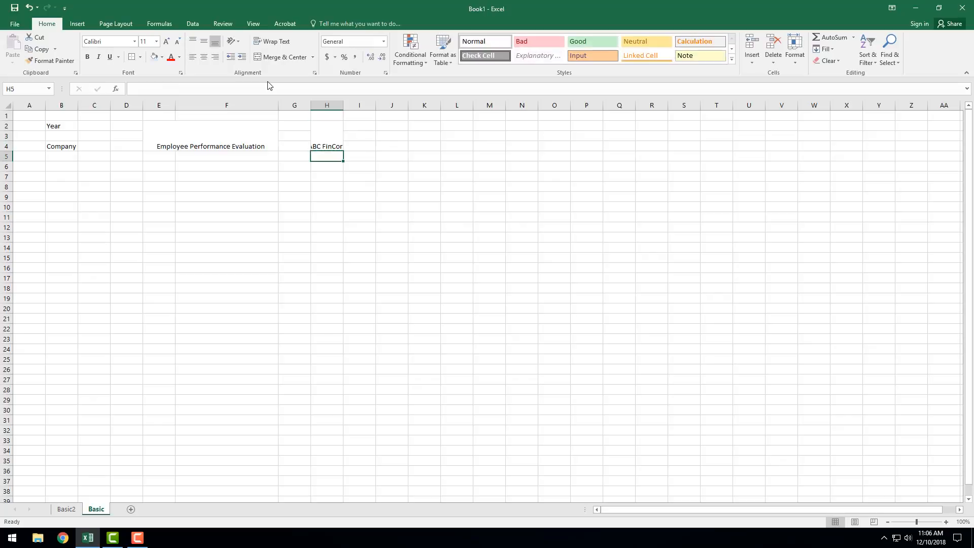
{"action": "left_click_drag", "start_coordinate": [343, 106], "coordinate": [359, 105]}
Step: Format the Year, Company, title and ABC FinCorp cells together with bold text, light blue fill and middle vertical alignment
{"action": "left_click", "coordinate": [49, 127]}
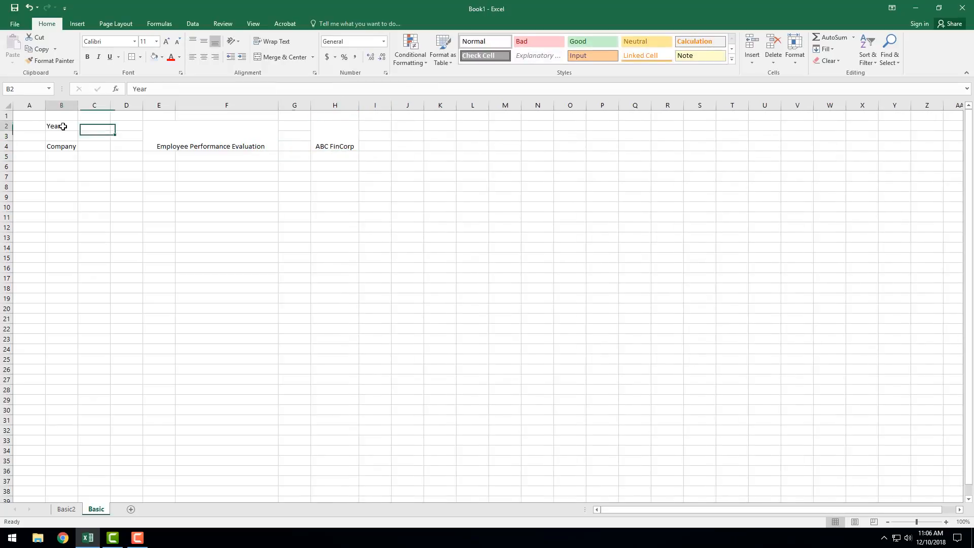
{"action": "left_click", "coordinate": [72, 146], "text": "ctrl"}
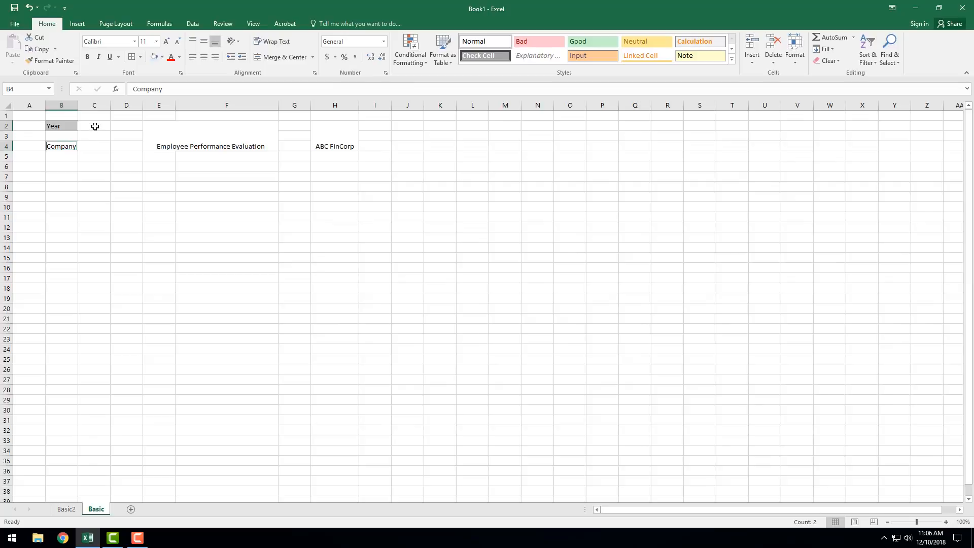
{"action": "left_click", "coordinate": [65, 124]}
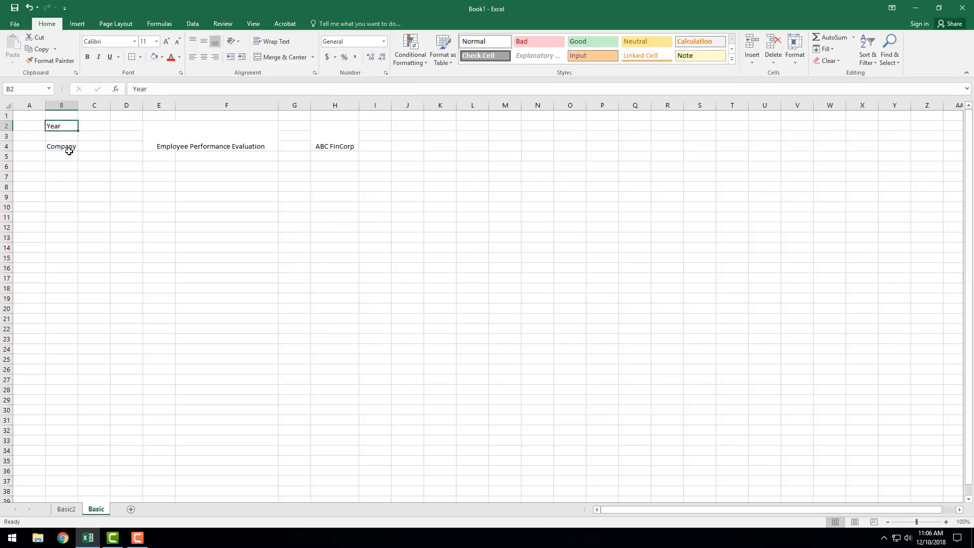
{"action": "left_click", "coordinate": [69, 149], "text": "ctrl"}
{"action": "left_click", "coordinate": [241, 146], "text": "ctrl"}
{"action": "left_click", "coordinate": [327, 130], "text": "ctrl"}
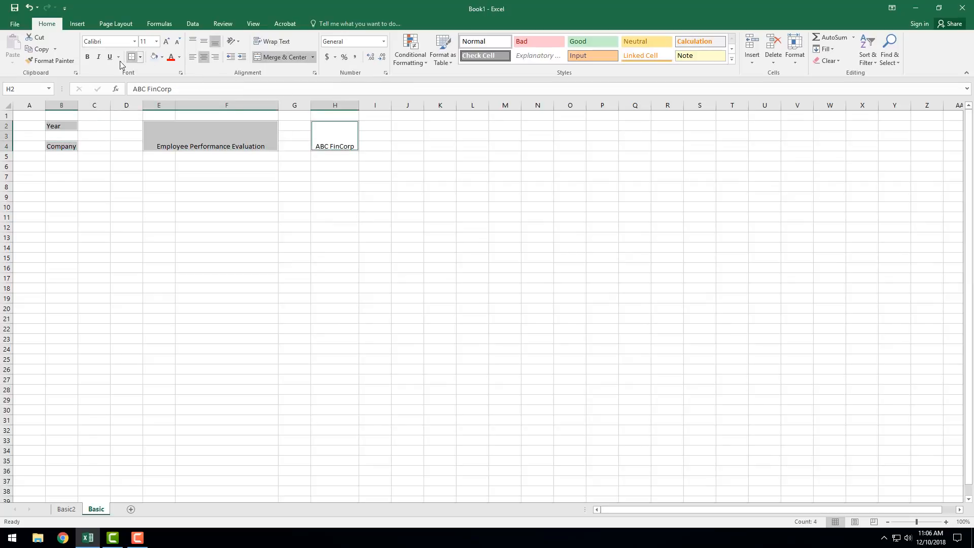
{"action": "left_click", "coordinate": [87, 56]}
{"action": "left_click", "coordinate": [154, 57]}
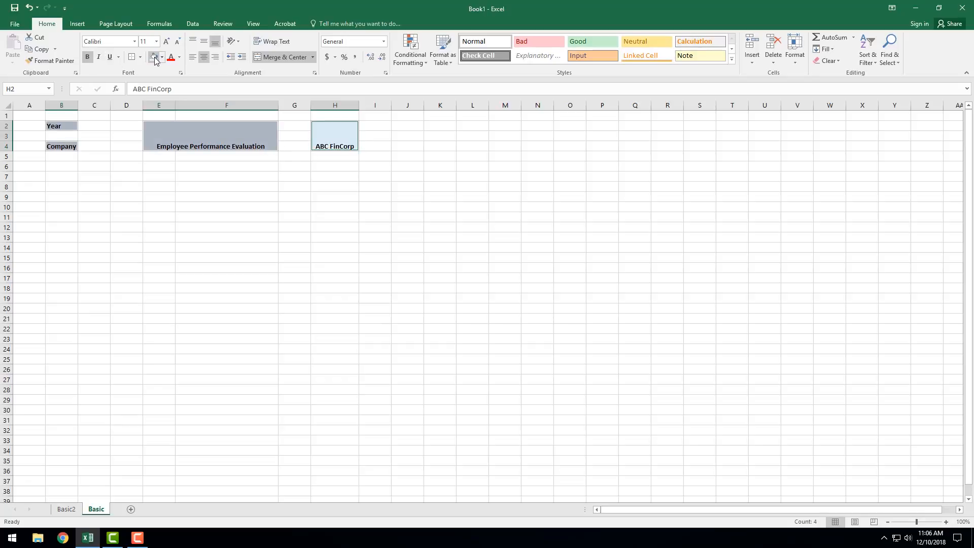
{"action": "left_click", "coordinate": [204, 41]}
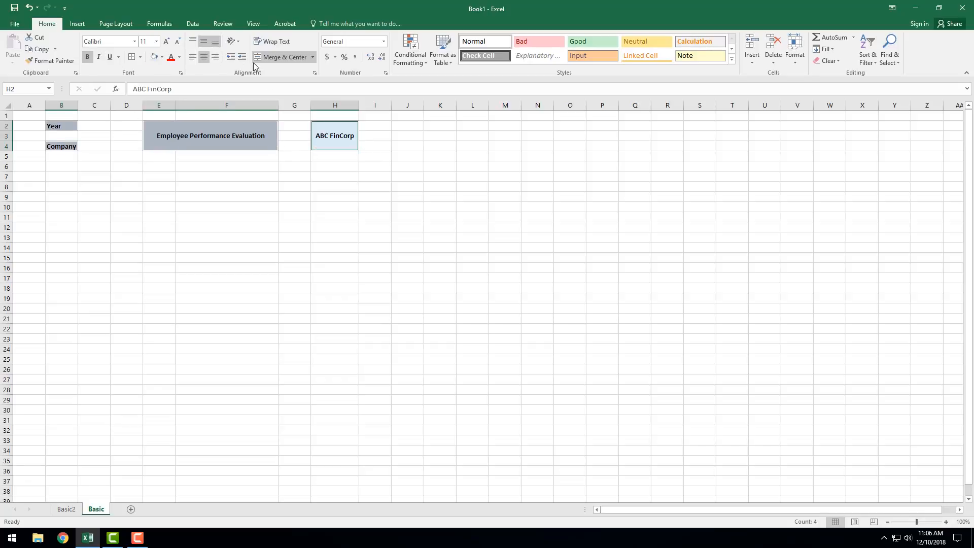
Step: Apply an outline border to B2:C2, B4:C4 and the merged ABC FinCorp cell
{"action": "left_click", "coordinate": [326, 146]}
{"action": "left_click", "coordinate": [62, 125]}
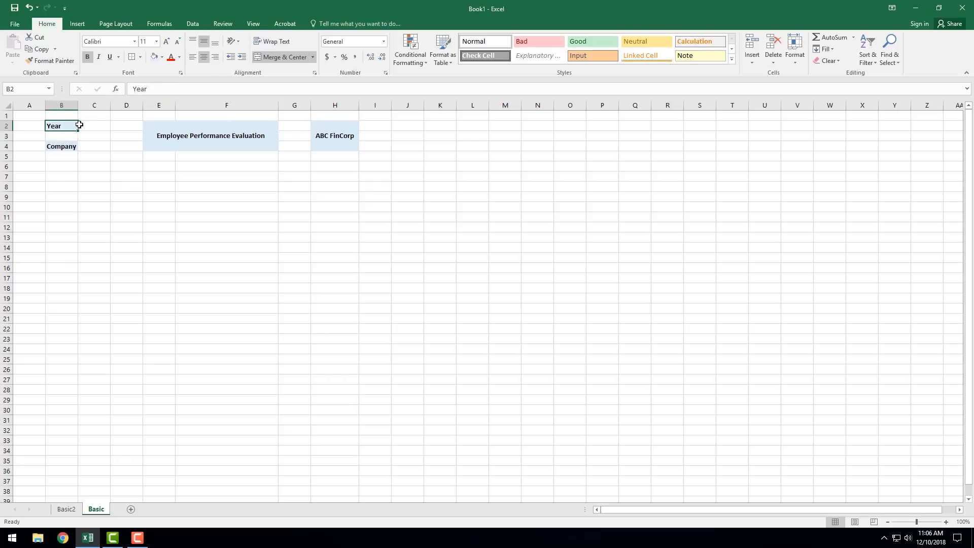
{"action": "left_click_drag", "start_coordinate": [79, 125], "coordinate": [83, 146]}
{"action": "left_click", "coordinate": [344, 127], "text": "ctrl"}
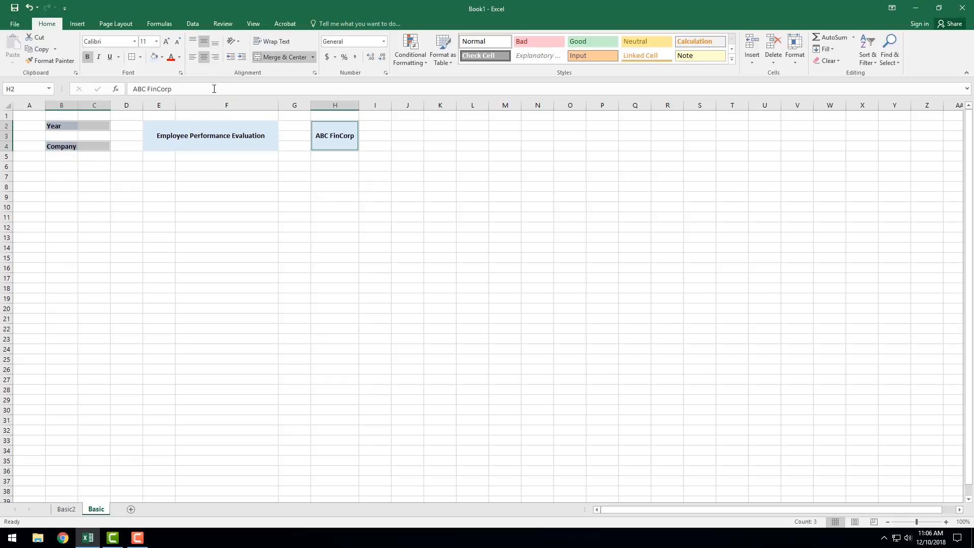
{"action": "left_click", "coordinate": [132, 56]}
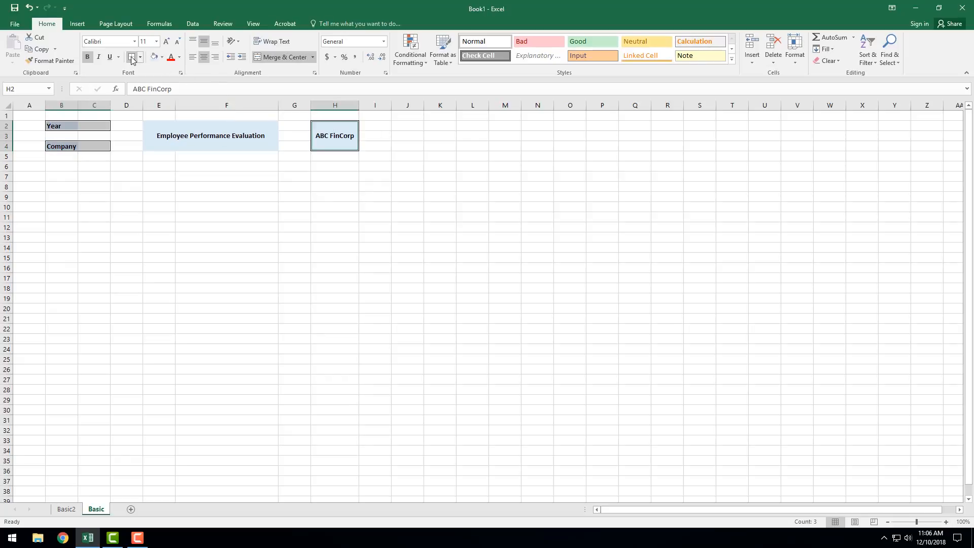
Step: Enter 2018-19 as the year in cell C2
{"action": "left_click", "coordinate": [96, 127]}
{"action": "type", "text": "2018-19"}
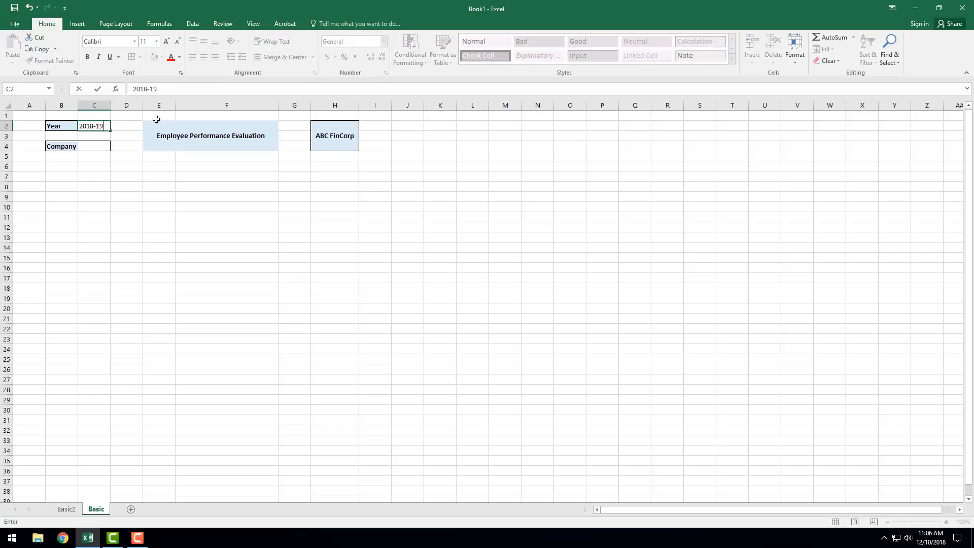
{"action": "key", "text": "Return"}
{"action": "key", "text": "Return"}
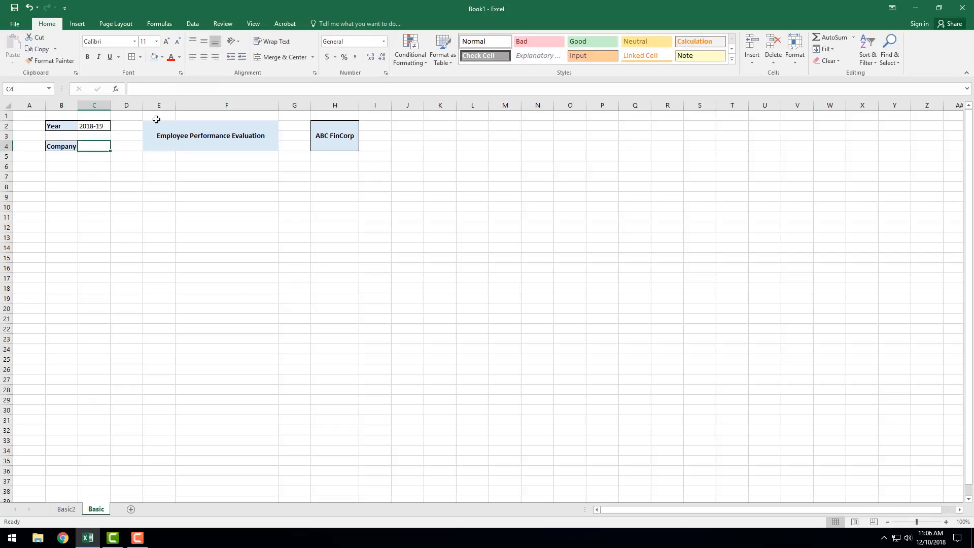
Step: Enter ABC FinCorp as the company in cell C4 and widen column C to fit it
{"action": "type", "text": "ABC Fin"}
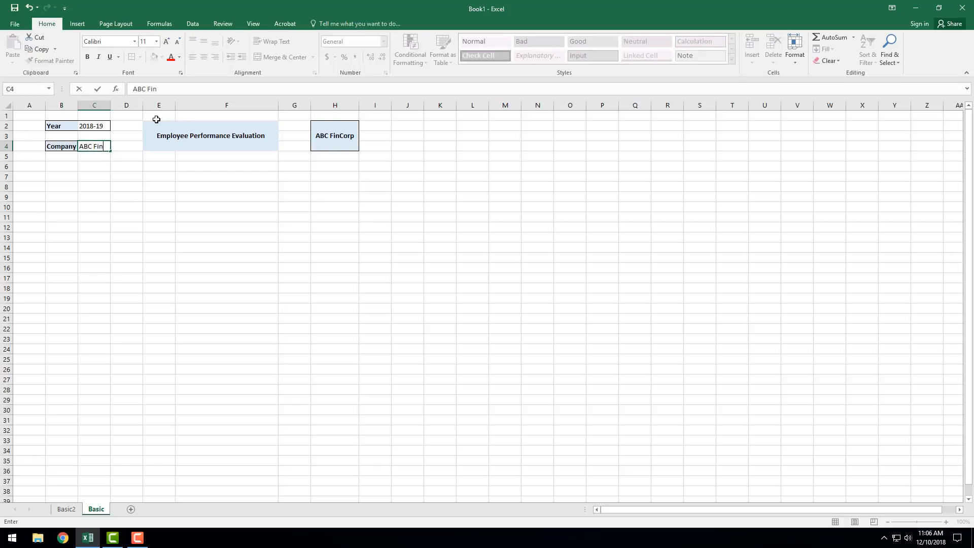
{"action": "type", "text": "Corp"}
{"action": "key", "text": "Return"}
{"action": "key", "text": "Return"}
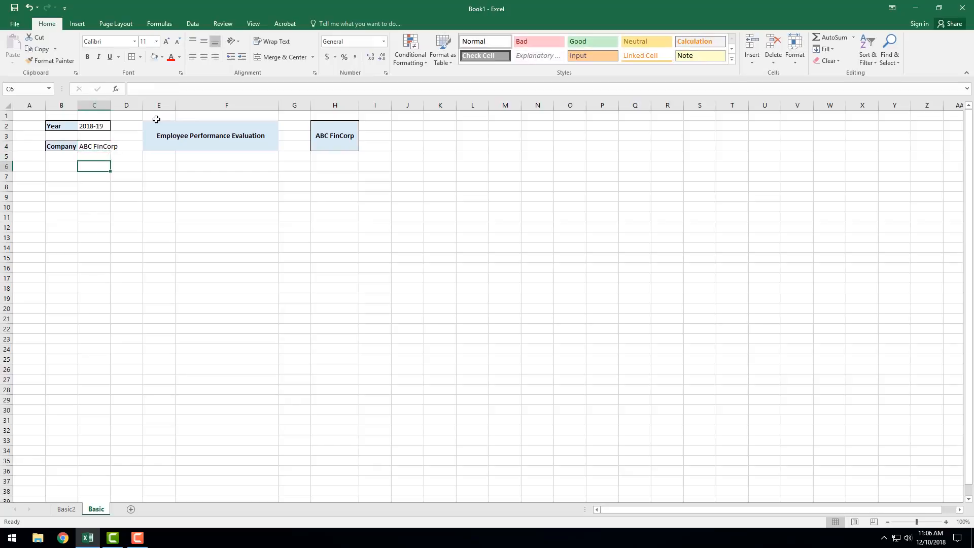
{"action": "left_click_drag", "start_coordinate": [110, 105], "coordinate": [122, 105]}
{"action": "left_click", "coordinate": [108, 186]}
Step: Enter the table headers Sr No, Employee Name and Designation in cells B6, C6 and D6
{"action": "left_click", "coordinate": [61, 166]}
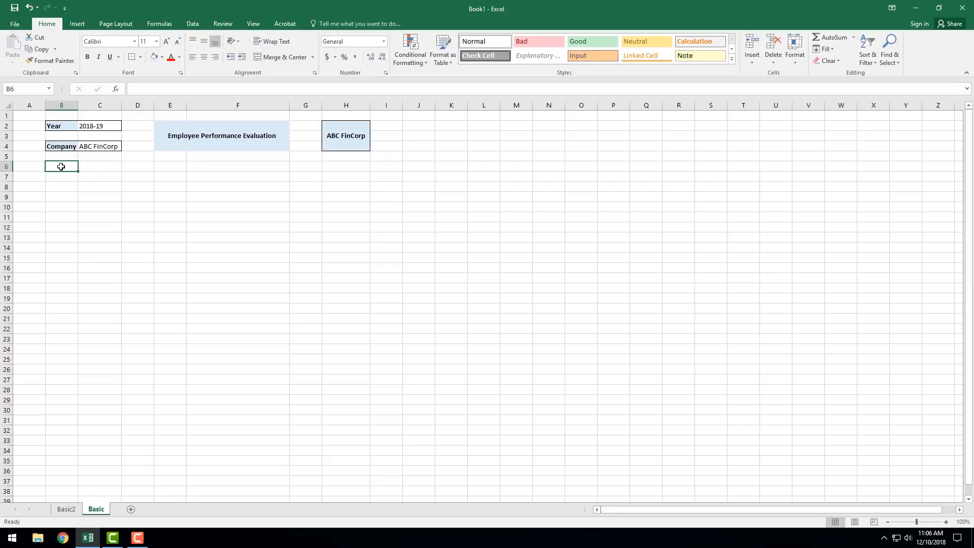
{"action": "type", "text": "Sr No"}
{"action": "key", "text": "Tab"}
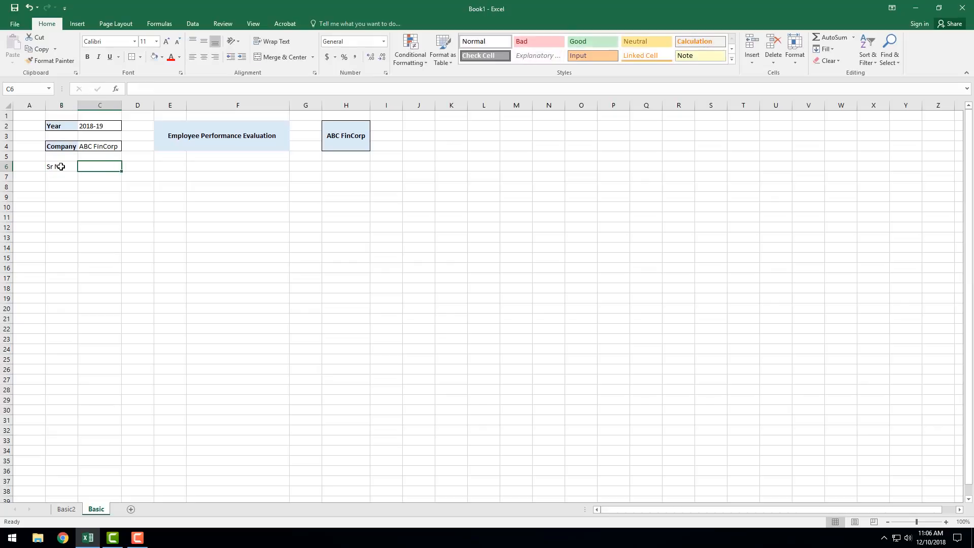
{"action": "type", "text": "Employe"}
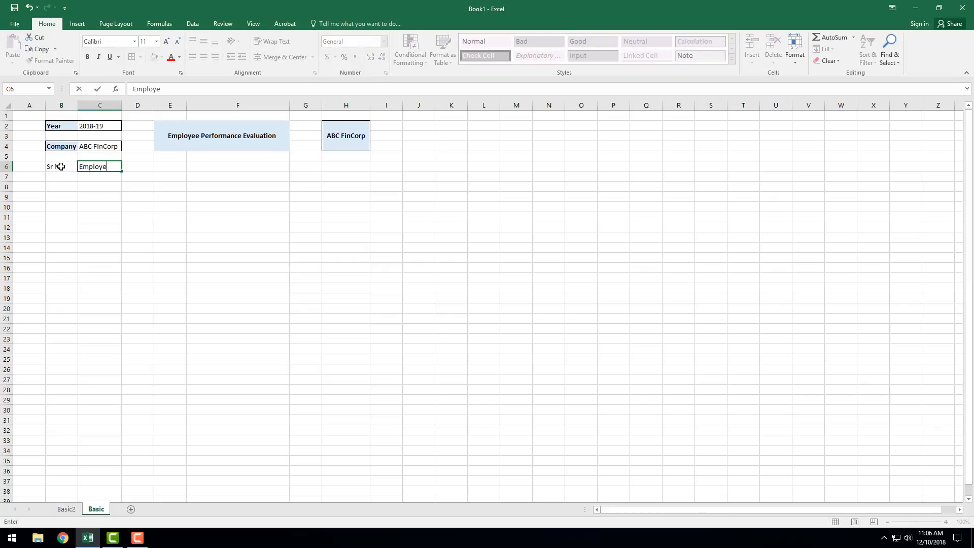
{"action": "type", "text": "e Name"}
{"action": "left_click", "coordinate": [130, 184]}
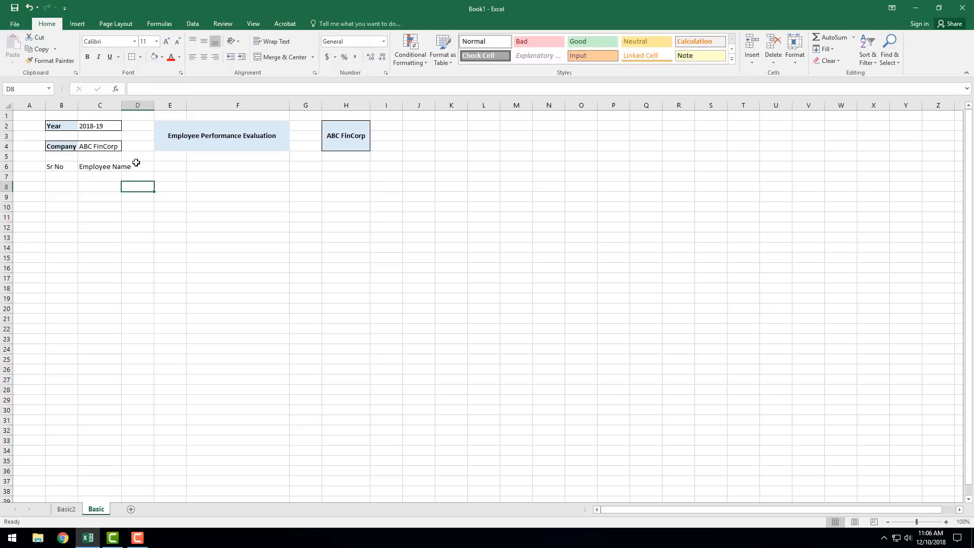
{"action": "left_click", "coordinate": [135, 162]}
{"action": "type", "text": "Design"}
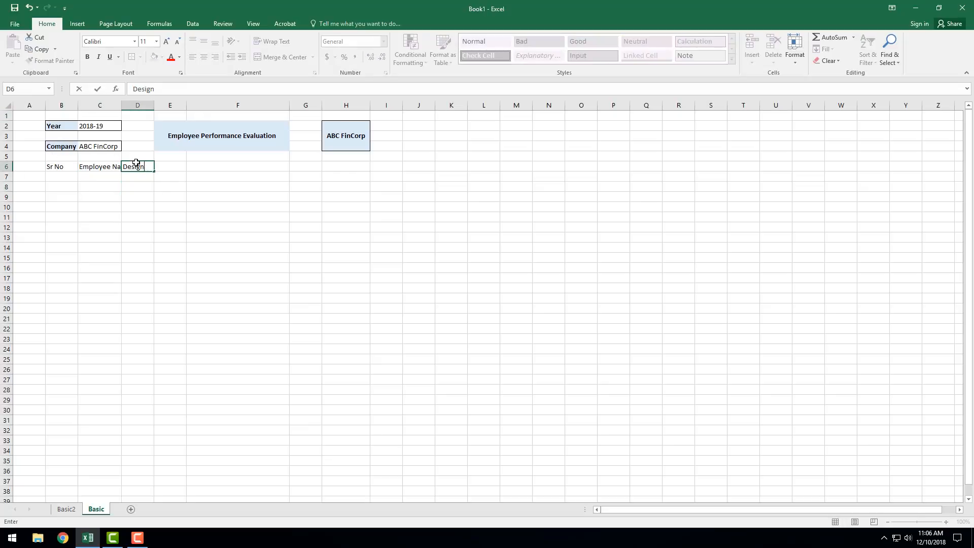
{"action": "type", "text": "ation"}
{"action": "key", "text": "Tab"}
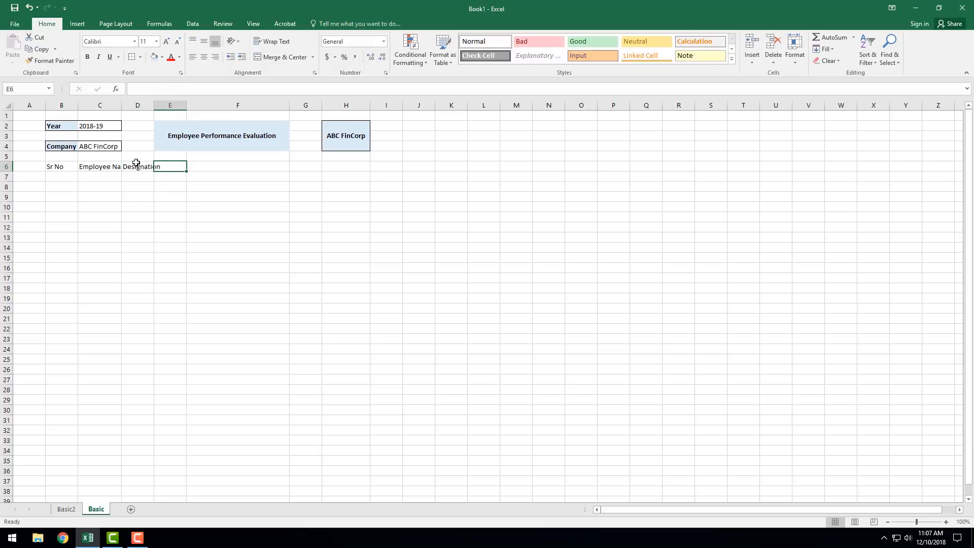
Step: Merge and center E6:G6 and enter the header Ratings in it
{"action": "left_click_drag", "start_coordinate": [182, 166], "coordinate": [302, 163]}
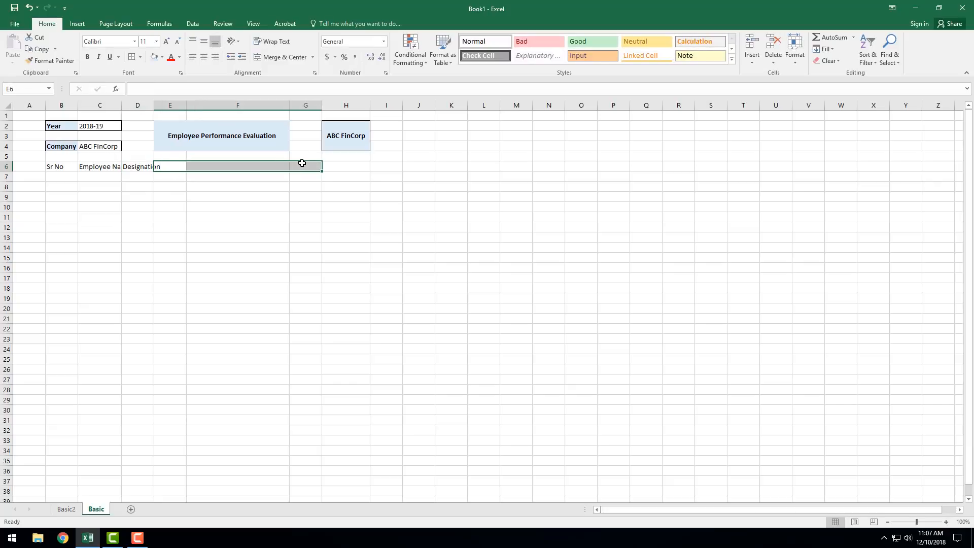
{"action": "left_click", "coordinate": [278, 57]}
{"action": "type", "text": "T"}
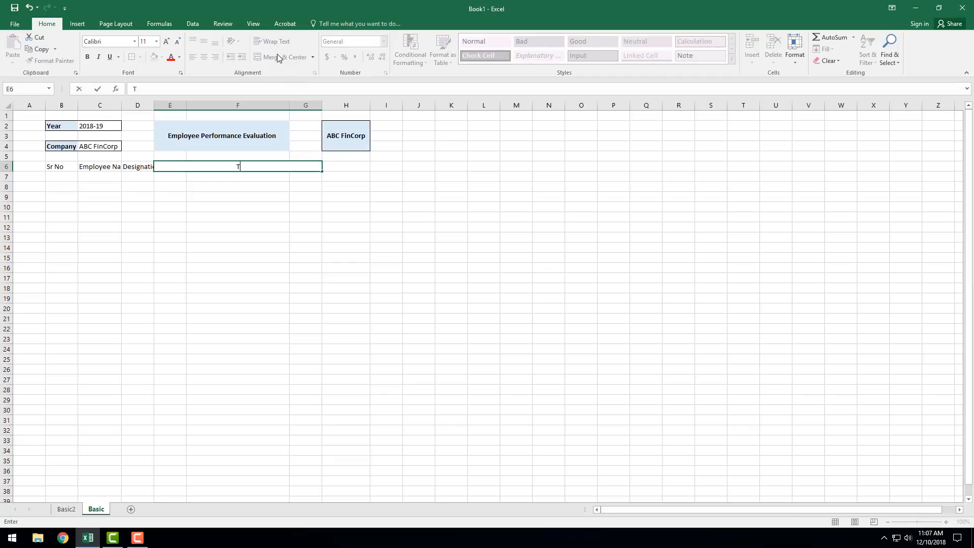
{"action": "key", "text": "BackSpace"}
{"action": "type", "text": "Ratings"}
Step: Enter the header Total Score (out of 15) in cell H6
{"action": "left_click", "coordinate": [328, 166]}
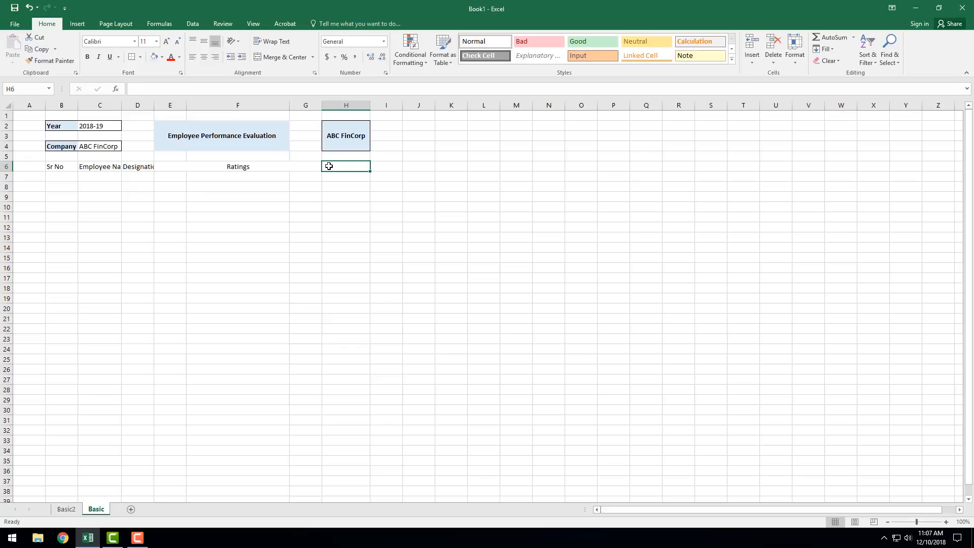
{"action": "type", "text": "Total"}
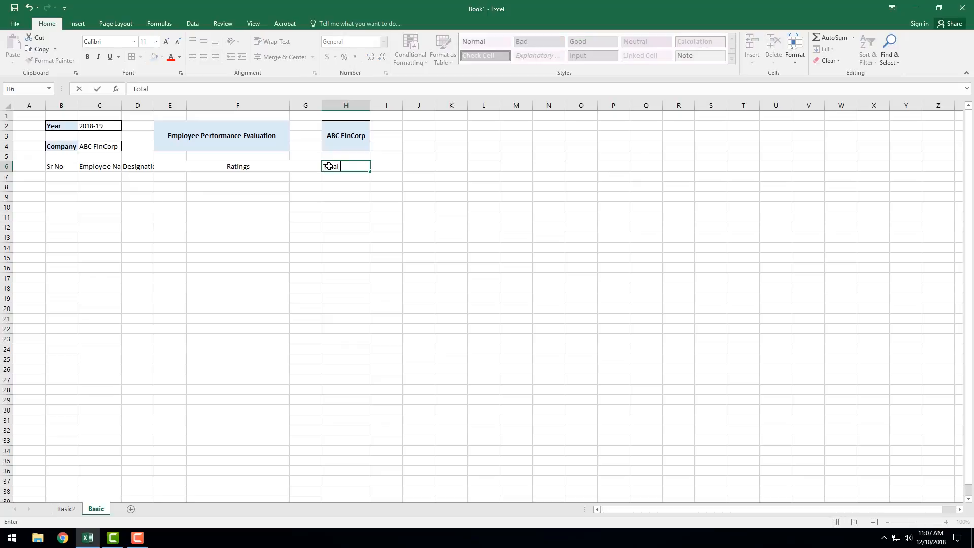
{"action": "type", "text": " Score"}
{"action": "type", "text": "(out of 15)"}
{"action": "key", "text": "Return"}
{"action": "double_click", "coordinate": [270, 163]}
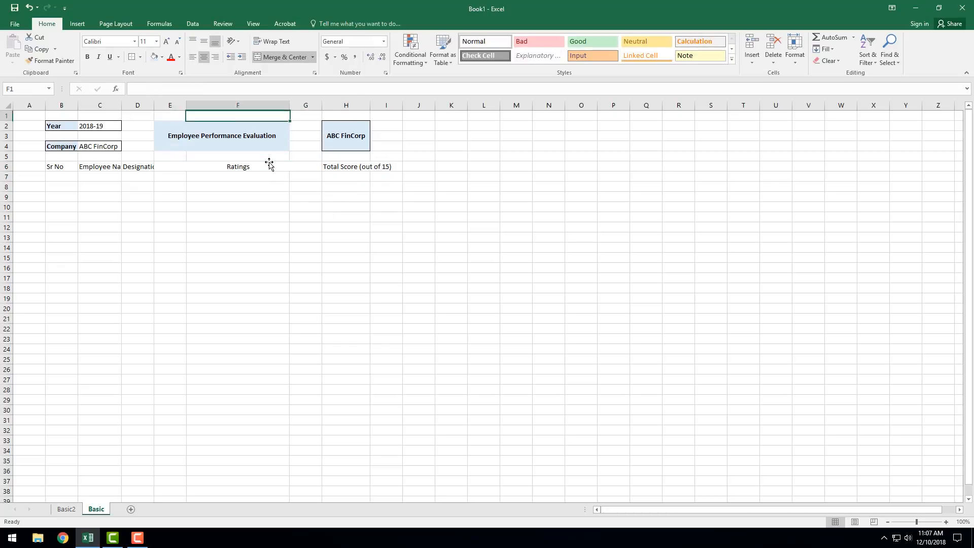
Step: Extend the merged Ratings header in E6:G6 to read Ratings (1 to 5)
{"action": "double_click", "coordinate": [266, 167]}
{"action": "type", "text": "("}
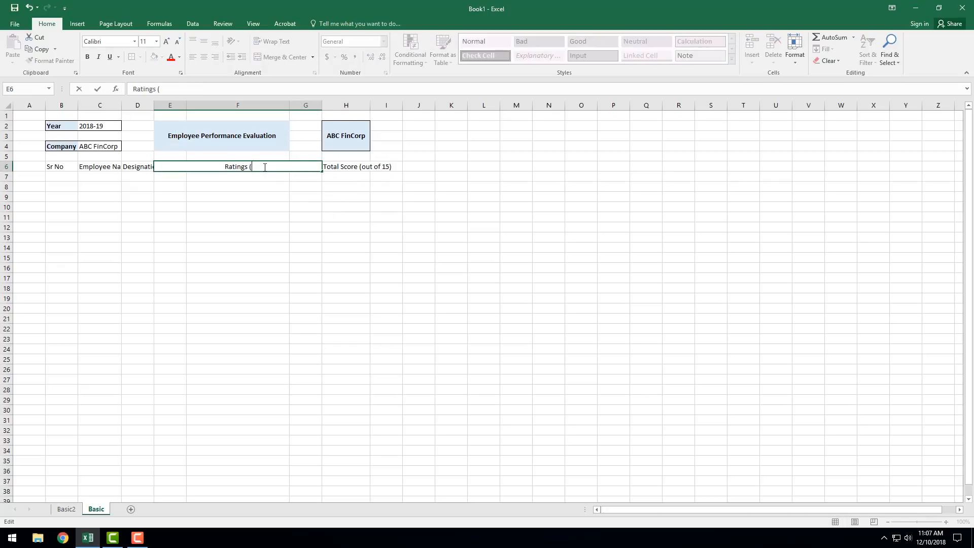
{"action": "type", "text": "1 to 5)"}
{"action": "key", "text": "Return"}
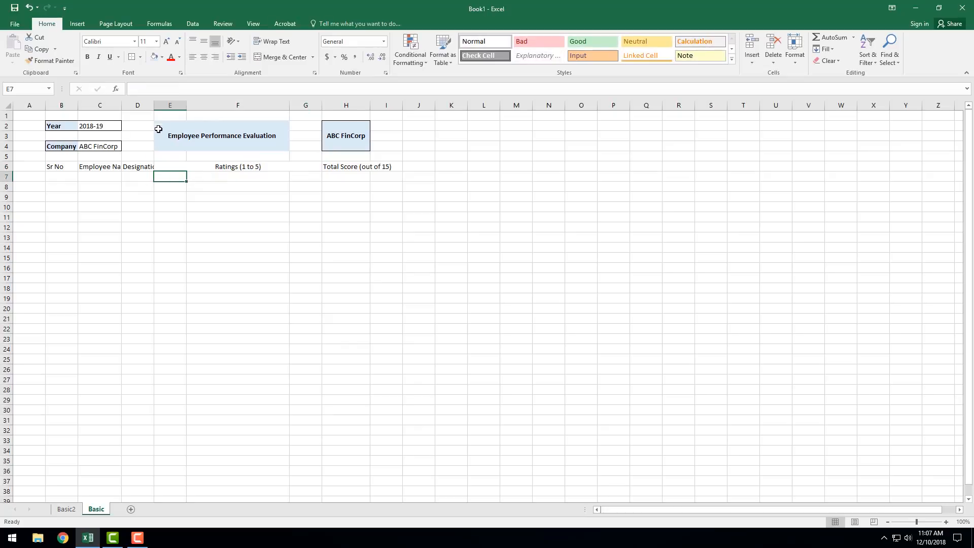
Step: Fit column D to its Designation header, widen column E and narrow column F
{"action": "double_click", "coordinate": [155, 104]}
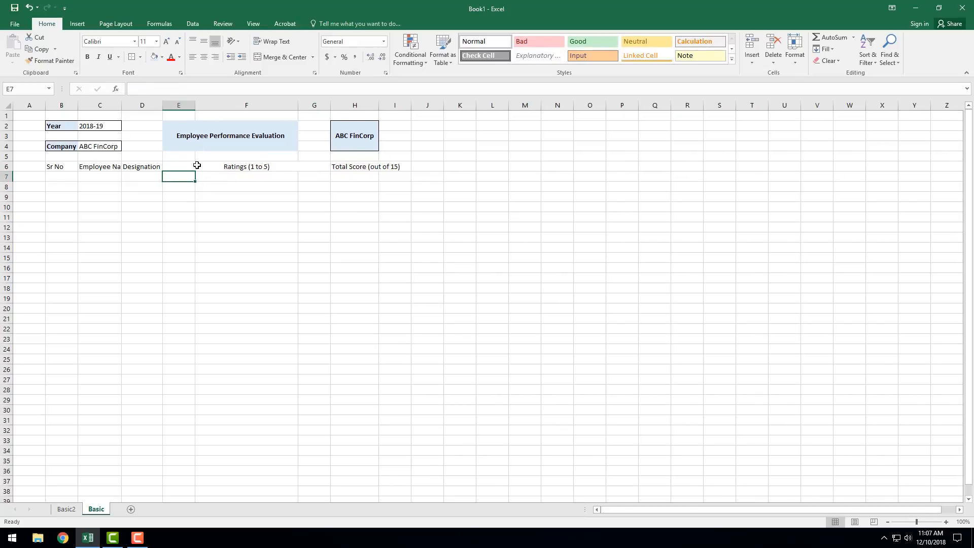
{"action": "left_click_drag", "start_coordinate": [195, 105], "coordinate": [222, 109]}
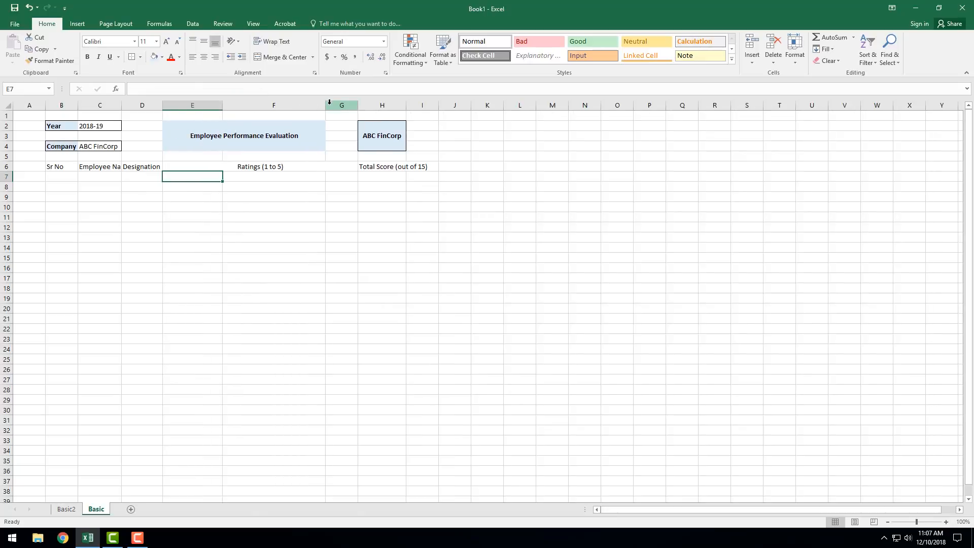
{"action": "mouse_move", "coordinate": [325, 105]}
{"action": "left_mouse_down"}
{"action": "mouse_move", "coordinate": [291, 111]}
{"action": "mouse_move", "coordinate": [341, 105]}
{"action": "left_mouse_up"}
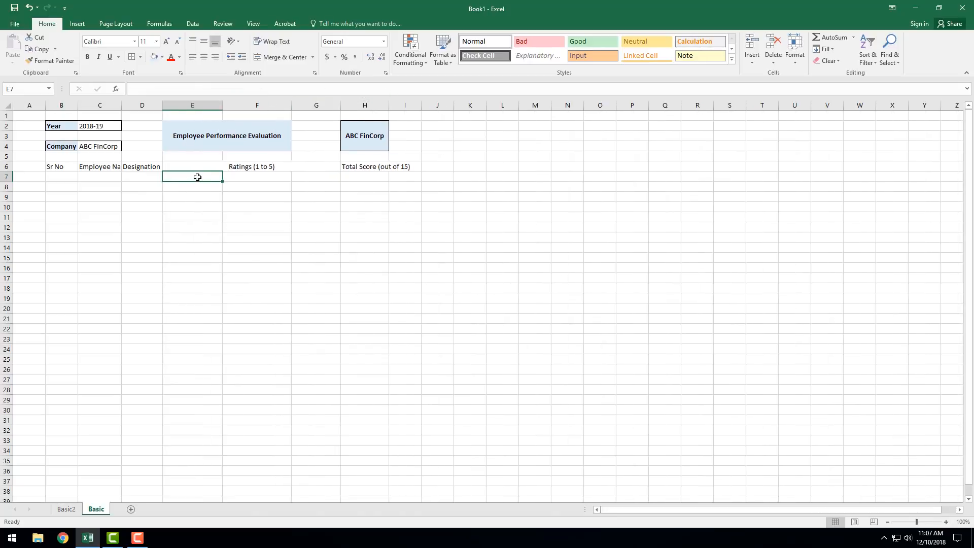
Step: Enter the rating subheaders Quality of Work, Productivity and Work Ethics in cells E7, F7 and G7
{"action": "type", "text": "Q"}
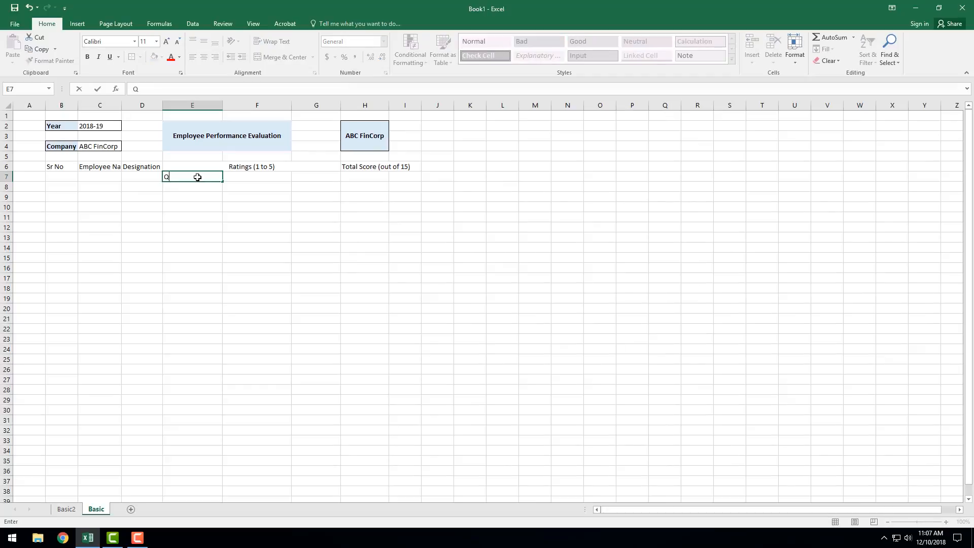
{"action": "type", "text": "uality of Work"}
{"action": "key", "text": "Tab"}
{"action": "type", "text": "Producti"}
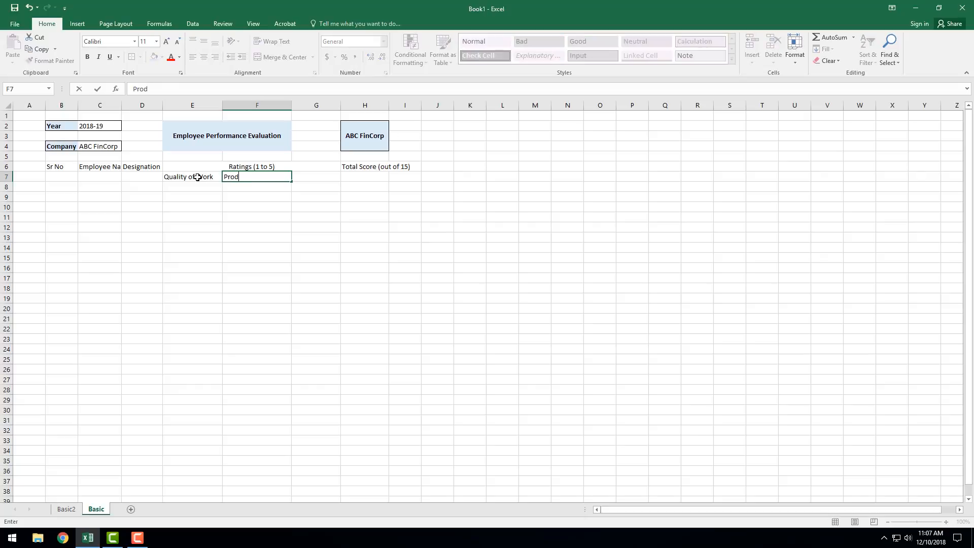
{"action": "key", "text": "Tab"}
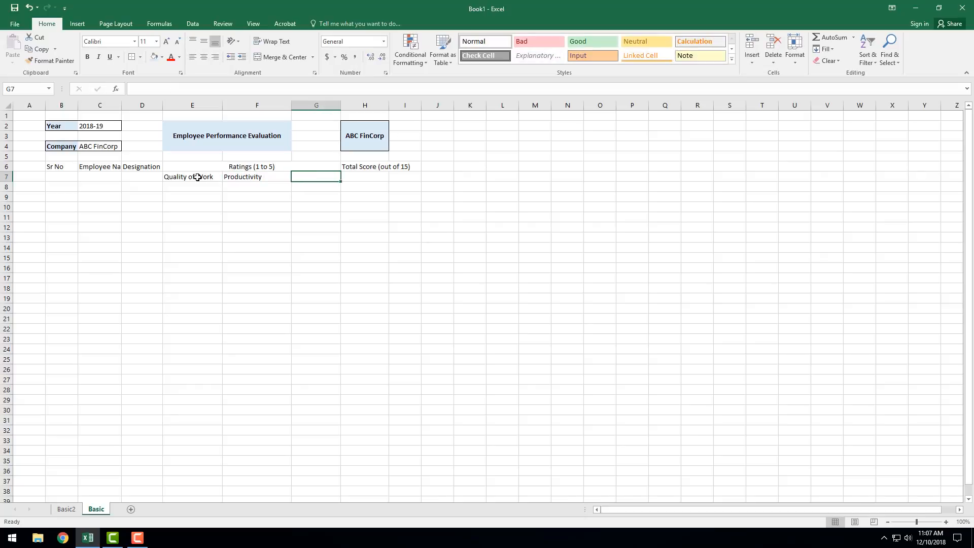
{"action": "type", "text": "Work E"}
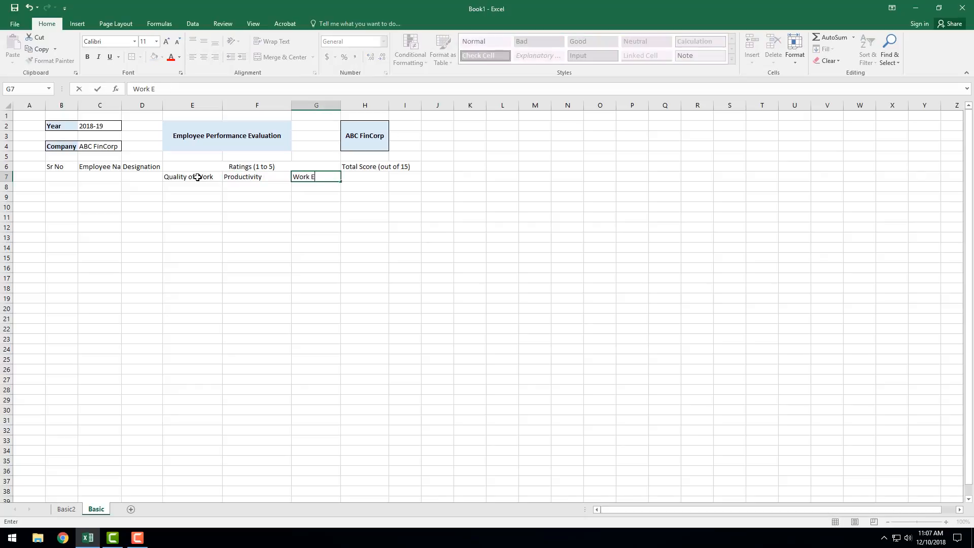
{"action": "type", "text": "thics"}
{"action": "left_click", "coordinate": [216, 203]}
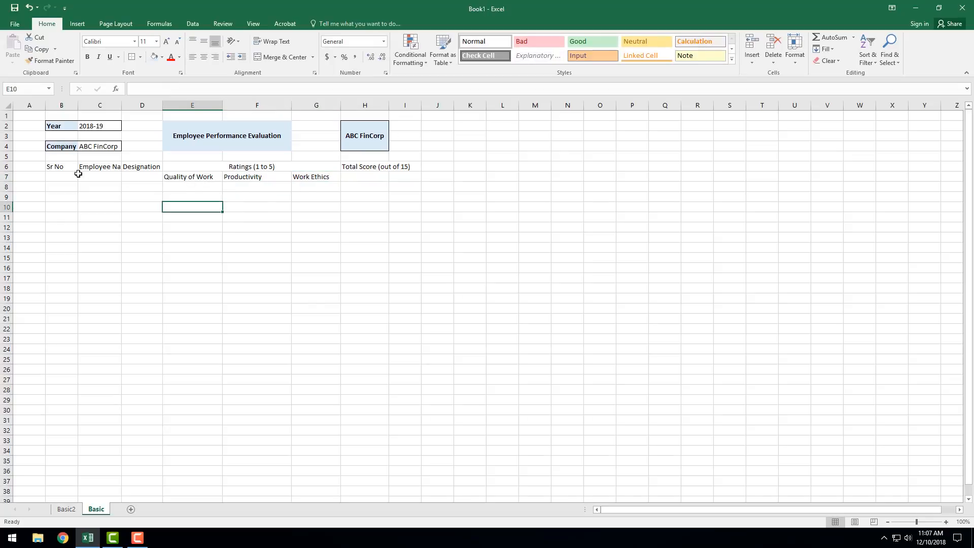
Step: Center the table headers in B6:H7 both vertically and horizontally
{"action": "left_click_drag", "start_coordinate": [64, 166], "coordinate": [376, 175]}
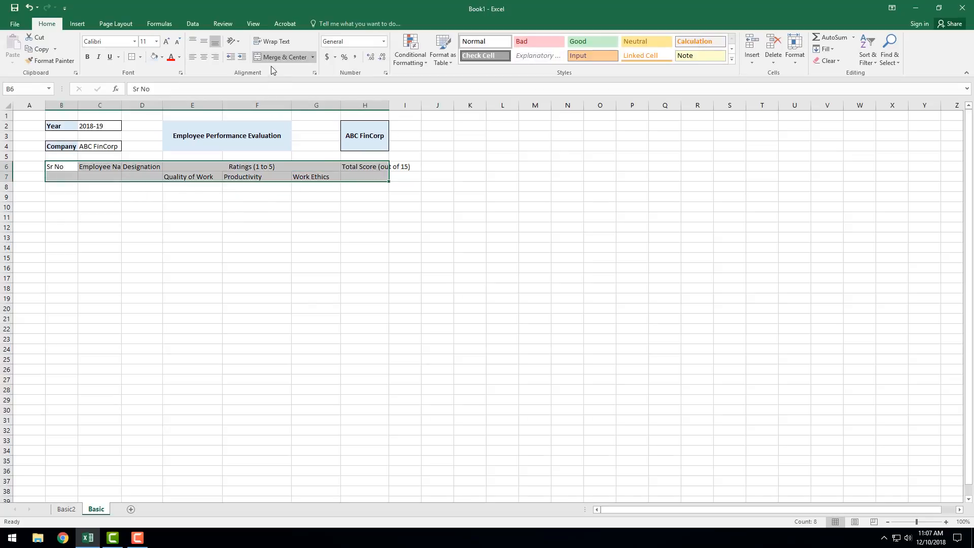
{"action": "left_click", "coordinate": [204, 41]}
{"action": "left_click", "coordinate": [203, 57]}
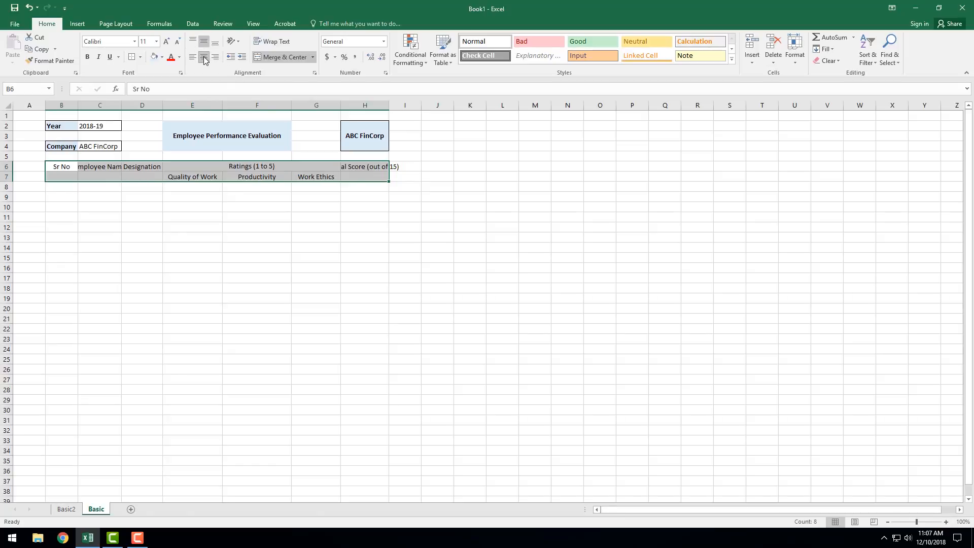
Step: Merge and center B6:B7 for the Sr No header and make it bold
{"action": "left_click_drag", "start_coordinate": [73, 163], "coordinate": [64, 177]}
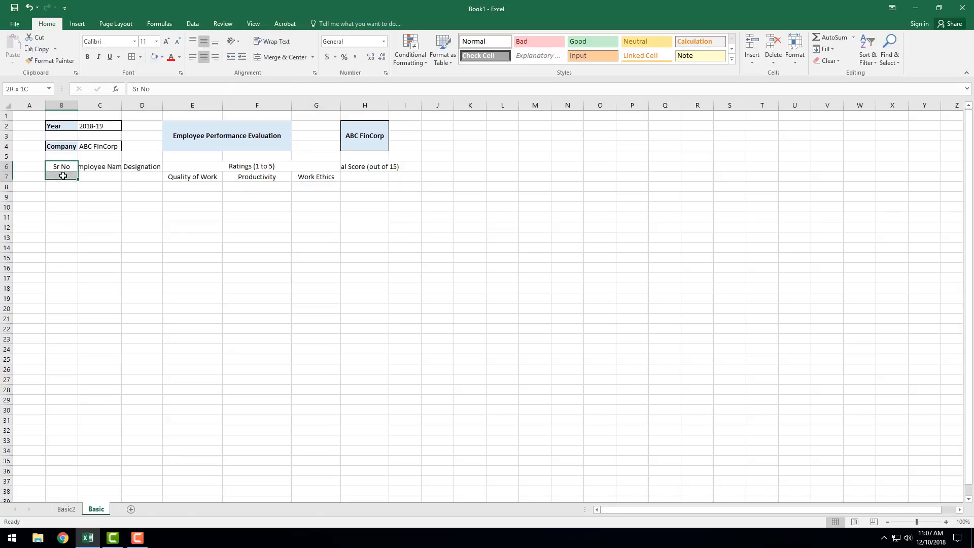
{"action": "left_click", "coordinate": [272, 56]}
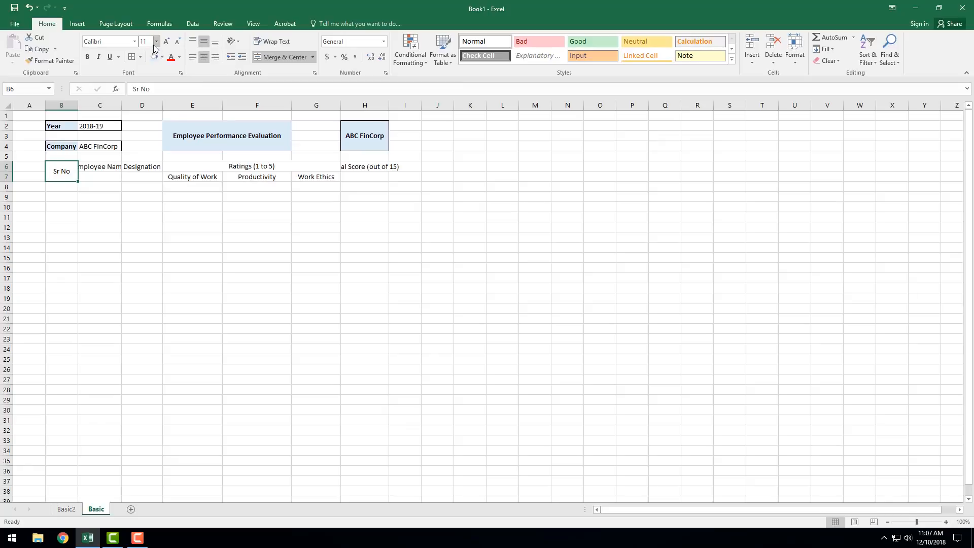
{"action": "left_click", "coordinate": [87, 57]}
Step: Merge and center C6:C7, D6:D7 and H6:H7 separately for the Employee Name, Designation and Total Score headers
{"action": "left_click_drag", "start_coordinate": [107, 164], "coordinate": [104, 175]}
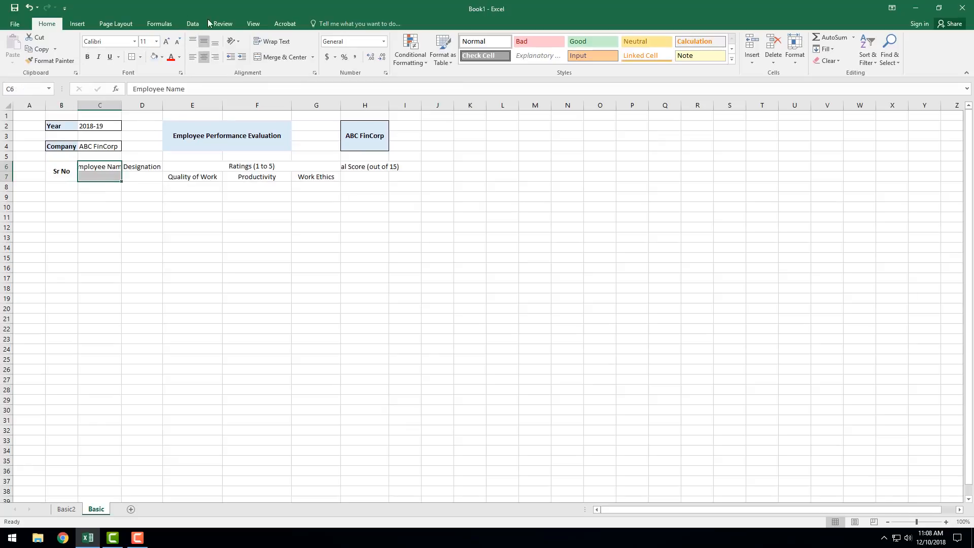
{"action": "left_click", "coordinate": [270, 57]}
{"action": "left_click_drag", "start_coordinate": [139, 168], "coordinate": [140, 177]}
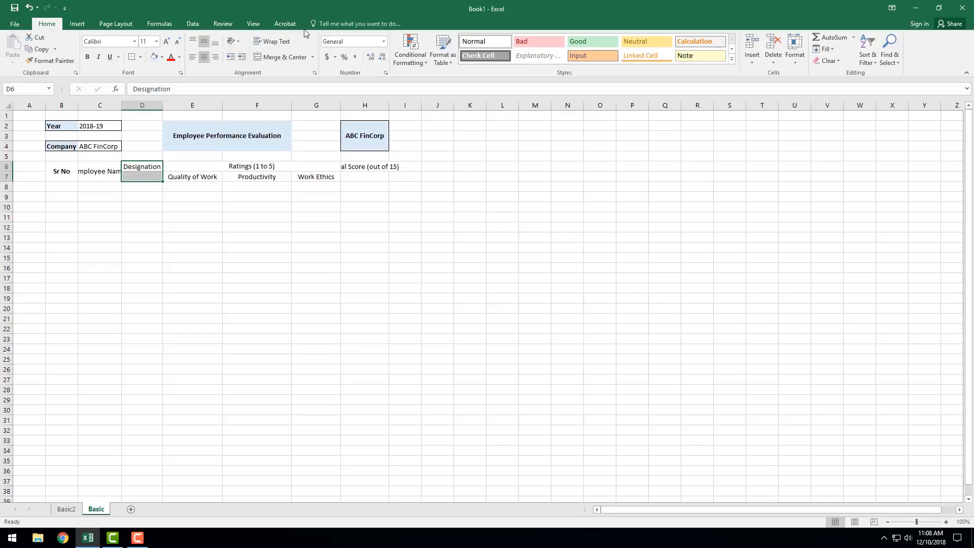
{"action": "left_click", "coordinate": [279, 56]}
{"action": "left_click_drag", "start_coordinate": [365, 164], "coordinate": [364, 177]}
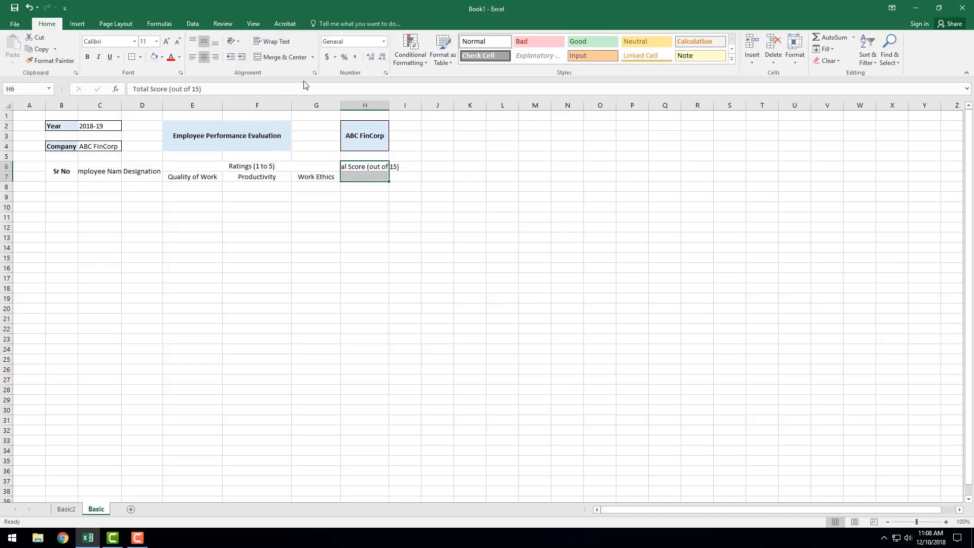
{"action": "left_click", "coordinate": [279, 57]}
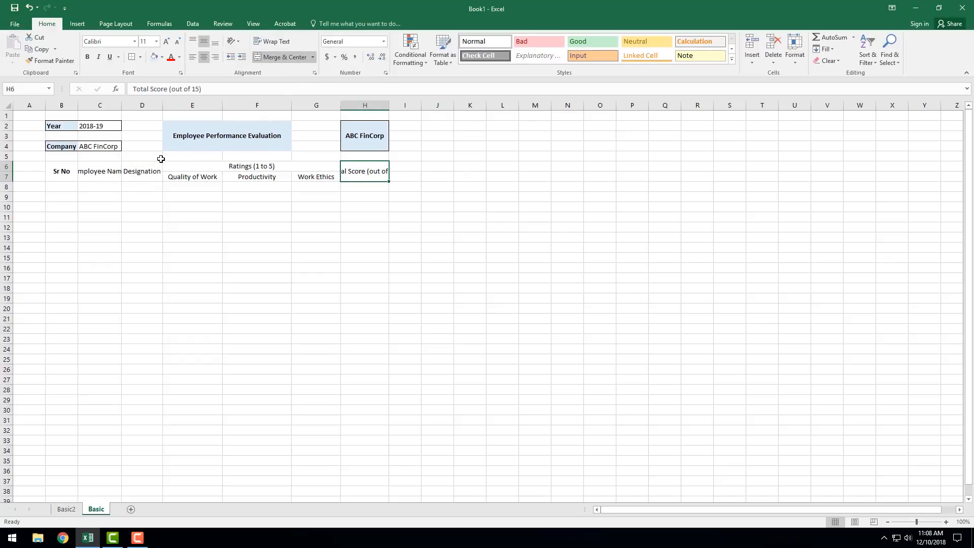
Step: Make all the table headers in B6:H7 bold without italics
{"action": "left_click", "coordinate": [64, 173]}
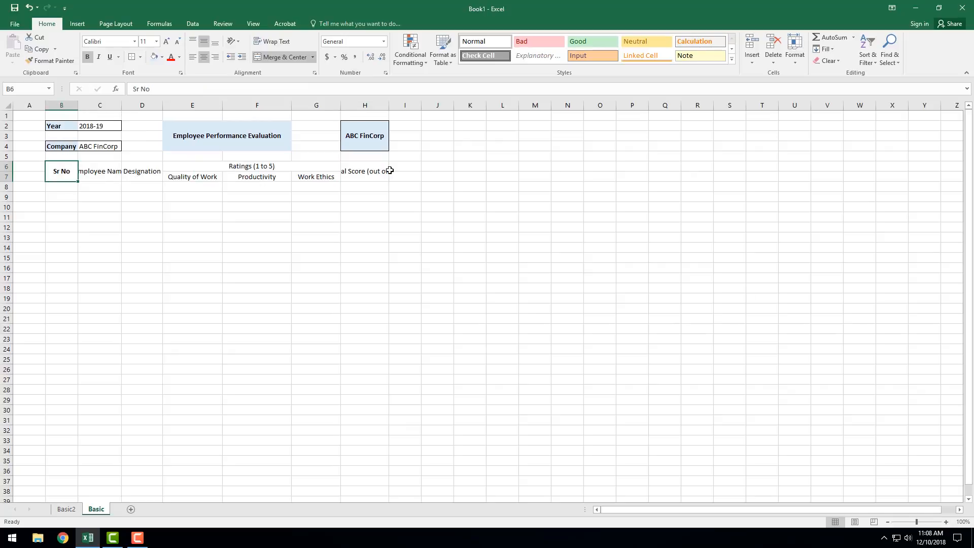
{"action": "left_click", "coordinate": [364, 175]}
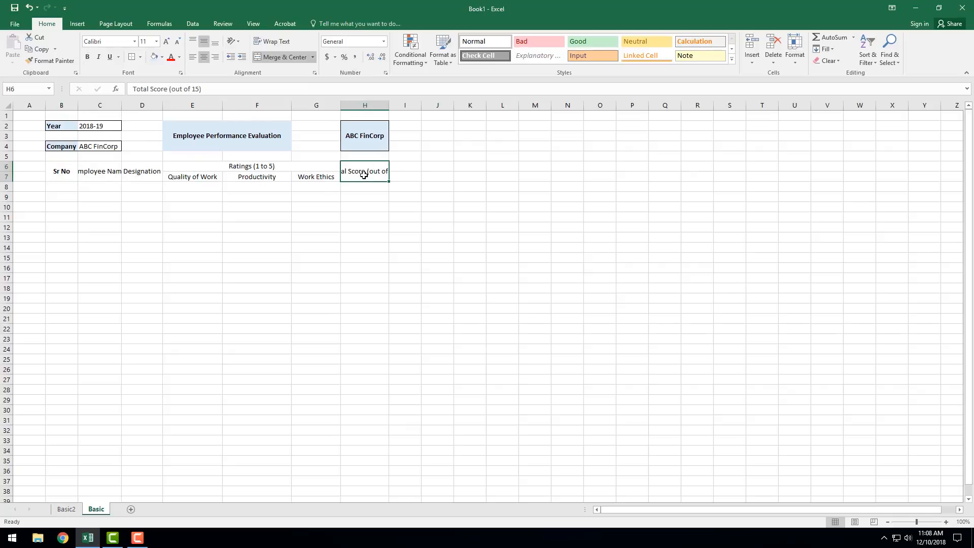
{"action": "left_click", "coordinate": [65, 176], "text": "shift"}
{"action": "left_click", "coordinate": [97, 57]}
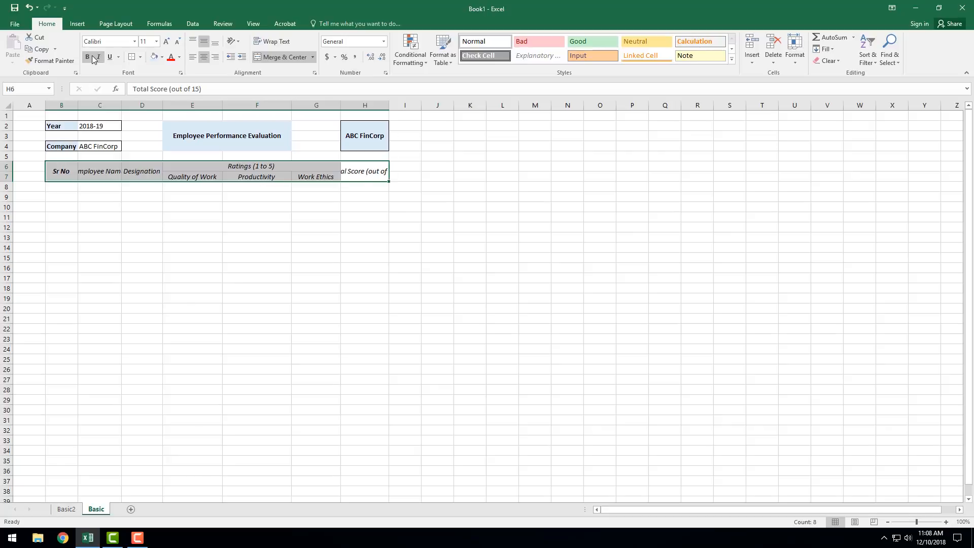
{"action": "left_click", "coordinate": [87, 57]}
{"action": "left_click", "coordinate": [99, 57]}
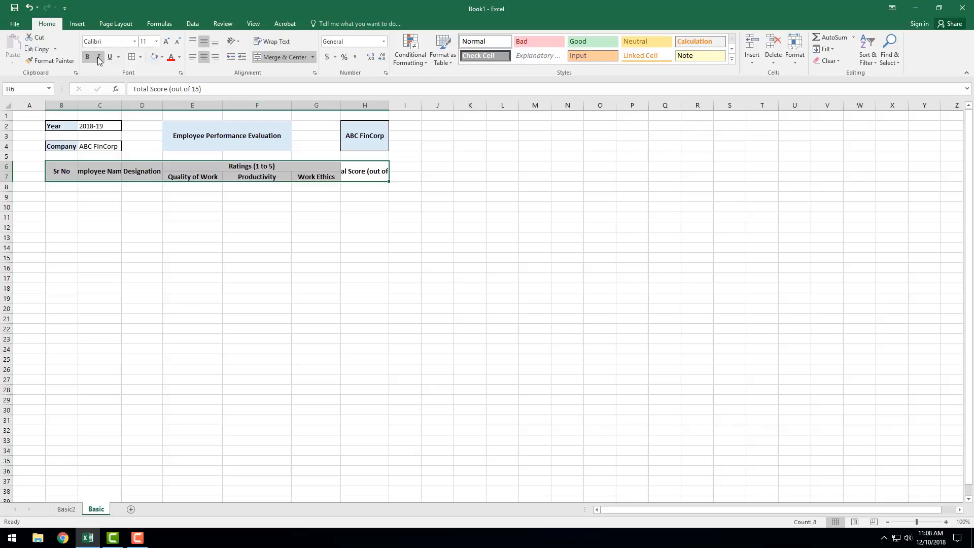
Step: Fill the header range B6:H7 with light blue and apply all borders to it
{"action": "left_click", "coordinate": [155, 59]}
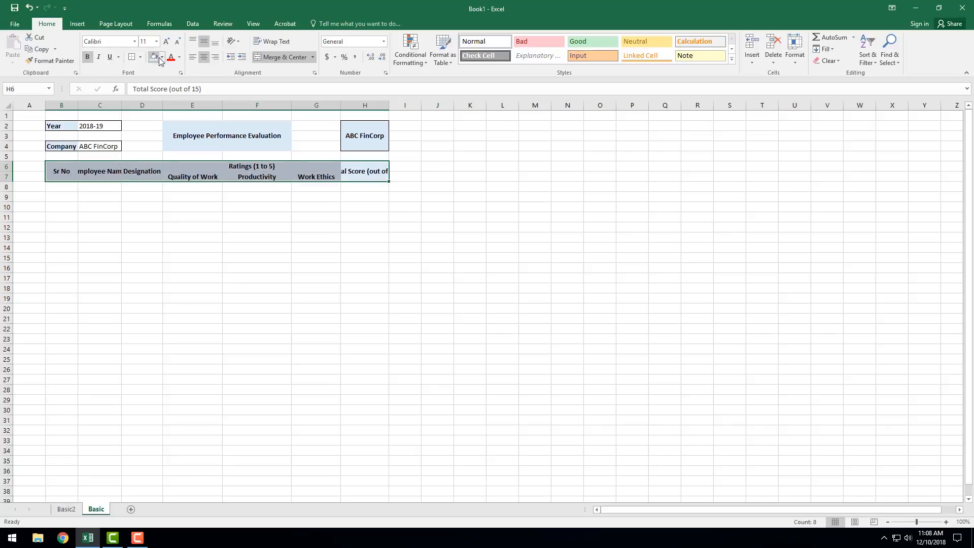
{"action": "left_click", "coordinate": [140, 57]}
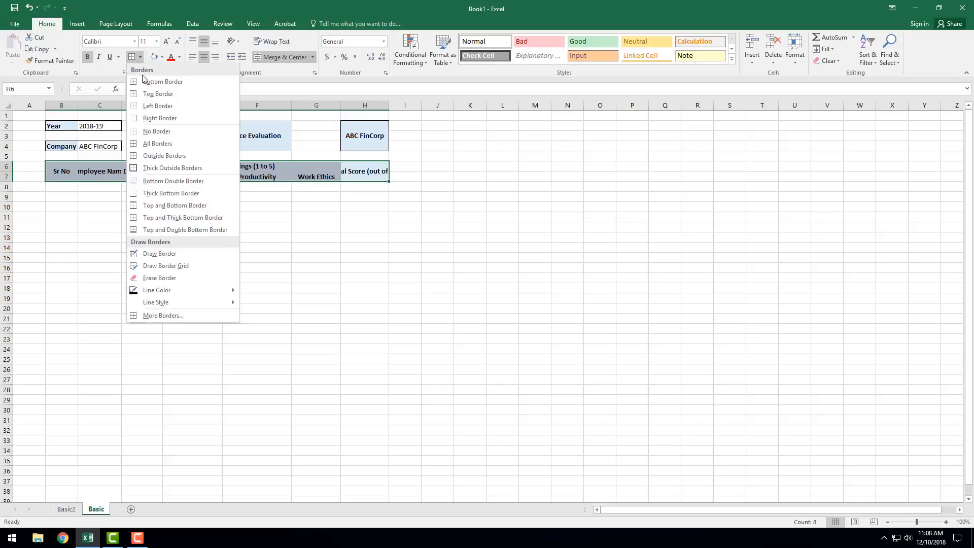
{"action": "left_click", "coordinate": [149, 146]}
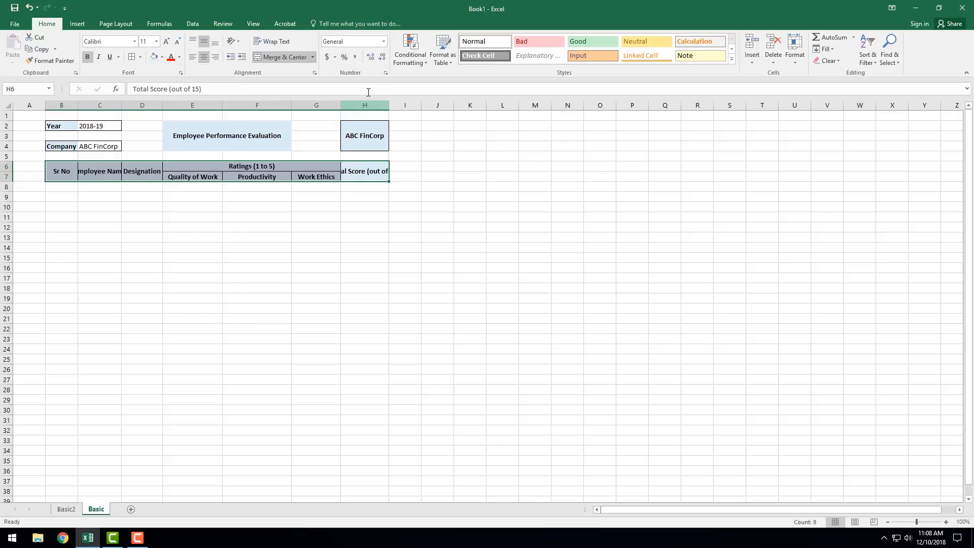
Step: Autofit columns H and C so the Total Score and Employee Name headers fit
{"action": "double_click", "coordinate": [389, 107]}
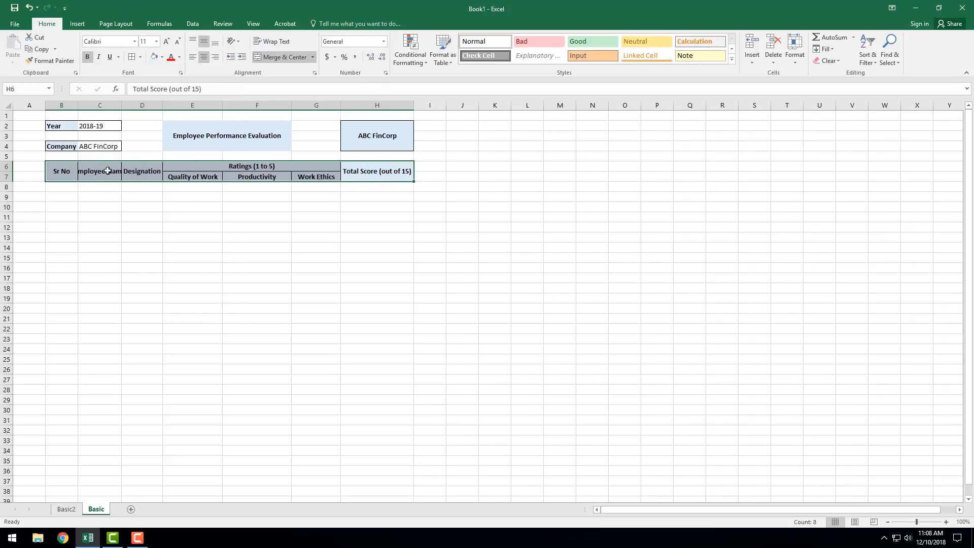
{"action": "double_click", "coordinate": [121, 104]}
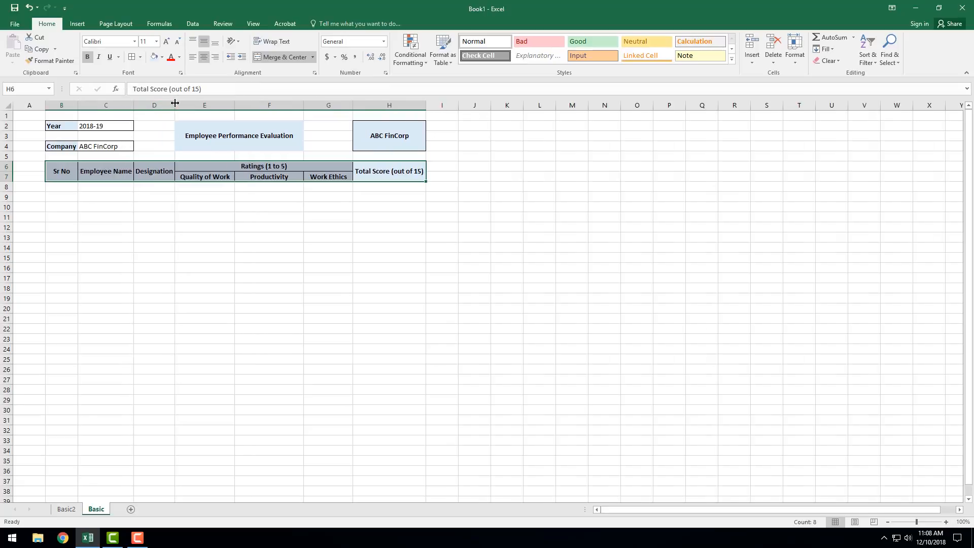
{"action": "left_click", "coordinate": [131, 199]}
Step: Number the Sr No column from 1 to 10 in B8:B17 by filling the series down
{"action": "left_click", "coordinate": [60, 187]}
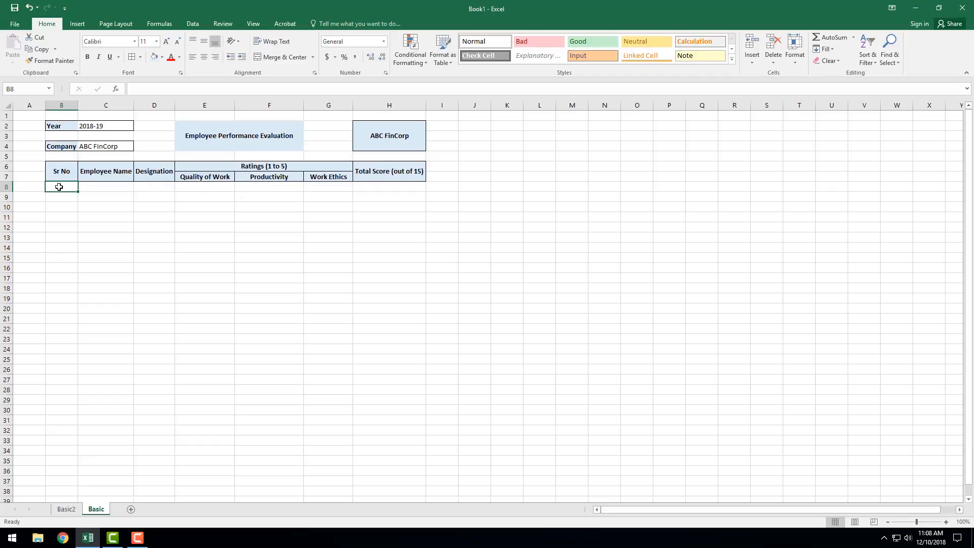
{"action": "type", "text": "1"}
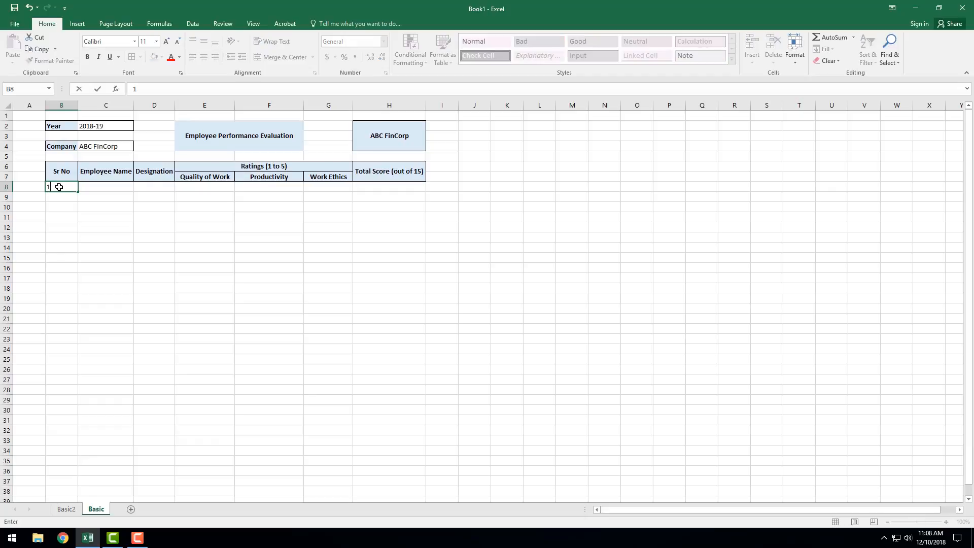
{"action": "key", "text": "Return"}
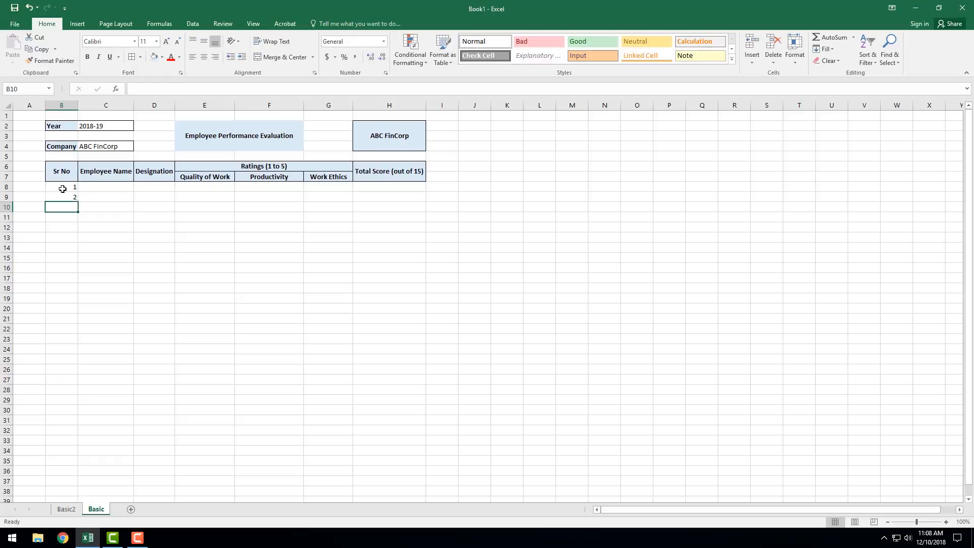
{"action": "left_click", "coordinate": [59, 187]}
{"action": "left_click_drag", "start_coordinate": [78, 192], "coordinate": [62, 277]}
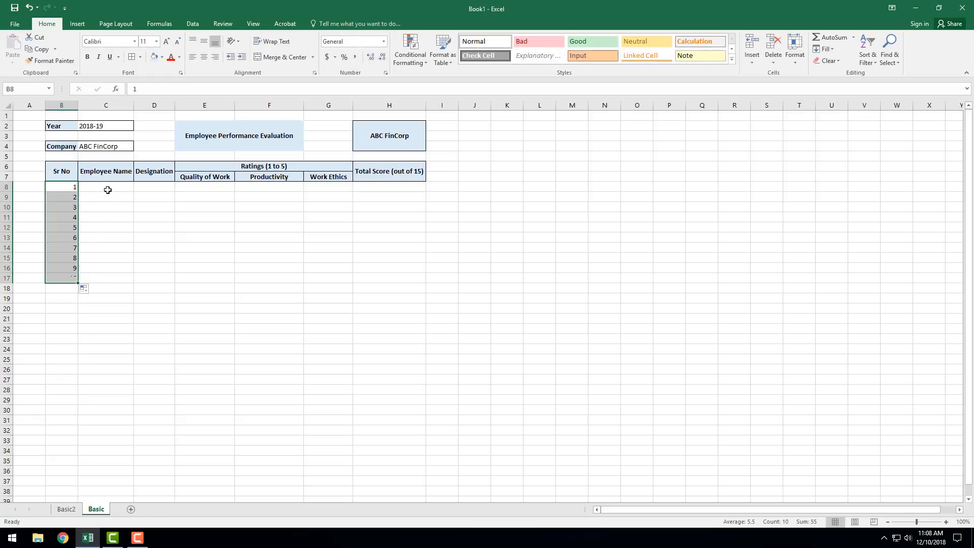
Step: Enter the first names of the first two employees in C8 and C9 under Employee Name
{"action": "left_click", "coordinate": [108, 187]}
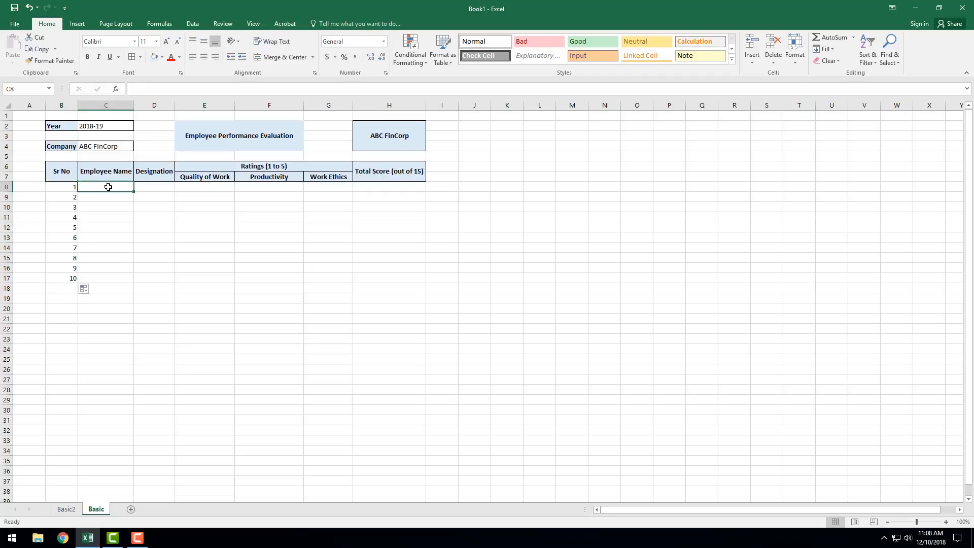
{"action": "type", "text": "Adam"}
{"action": "key", "text": "Return"}
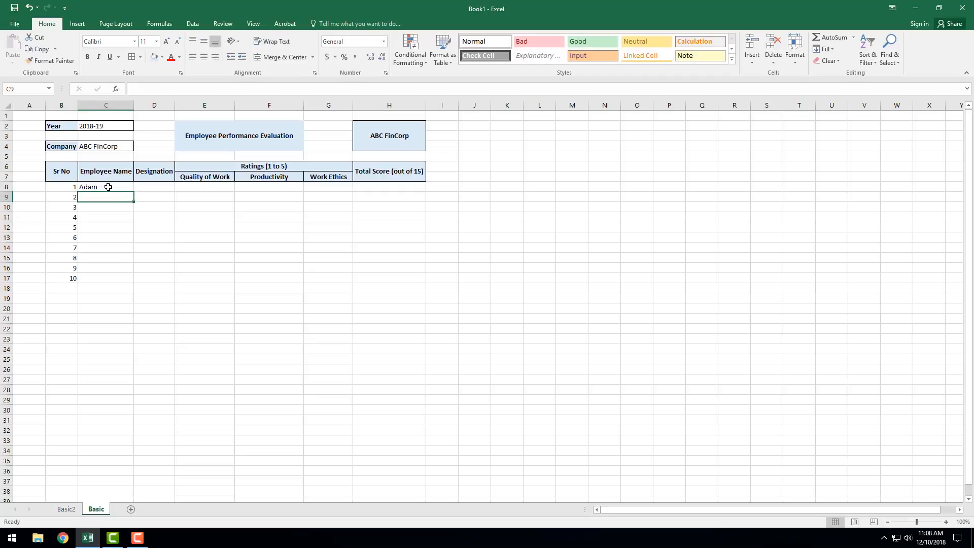
{"action": "type", "text": "bA"}
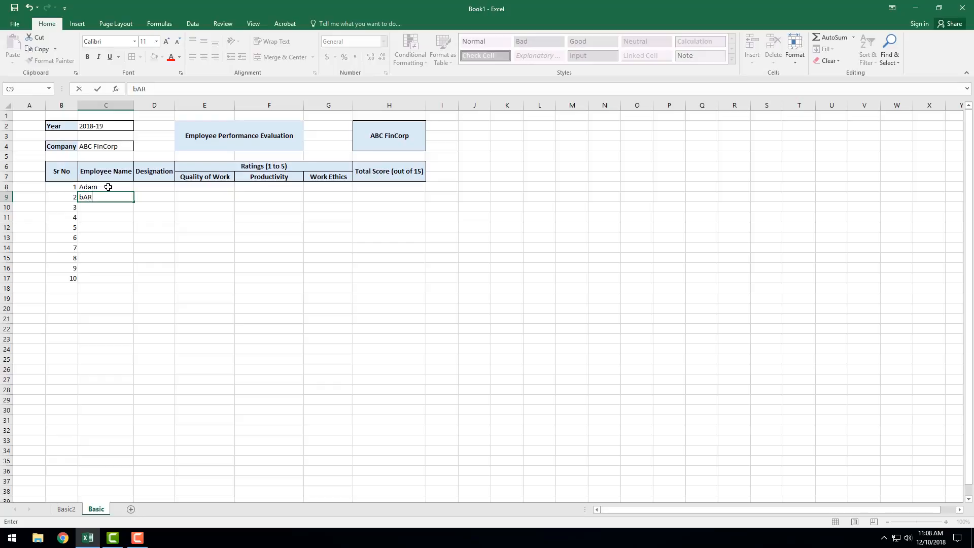
{"action": "type", "text": "R"}
{"action": "key", "text": "BackSpace"}
{"action": "key", "text": "BackSpace"}
{"action": "key", "text": "BackSpace"}
{"action": "type", "text": "Bartnes"}
{"action": "key", "text": "Return"}
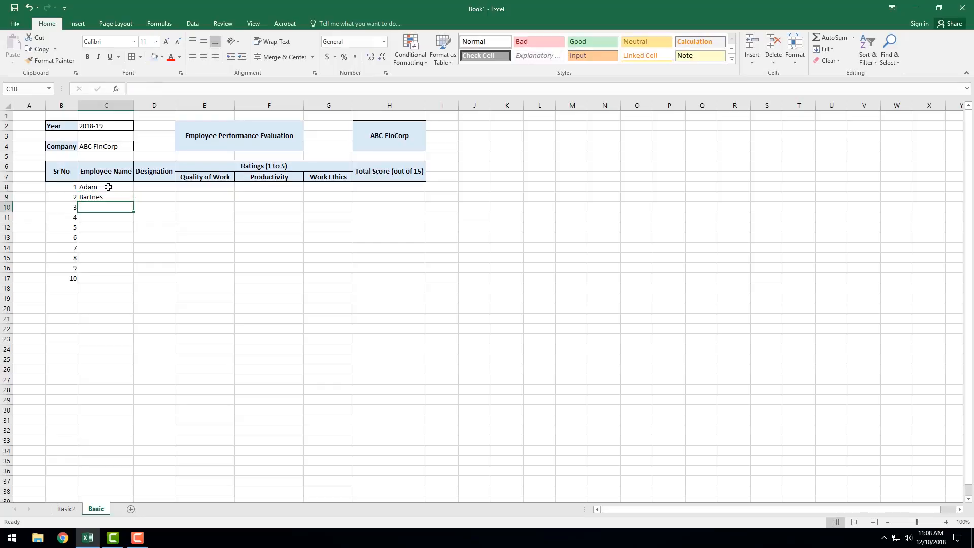
Step: Correct the spelling of the second employee's name in C9 by removing the extra letter t
{"action": "key", "text": "Up"}
{"action": "left_click", "coordinate": [150, 89]}
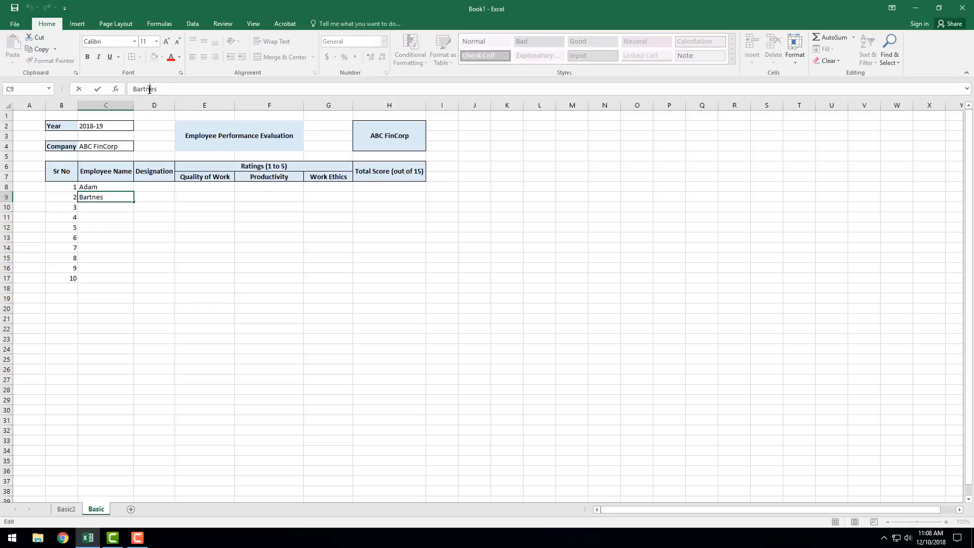
{"action": "key", "text": "Return"}
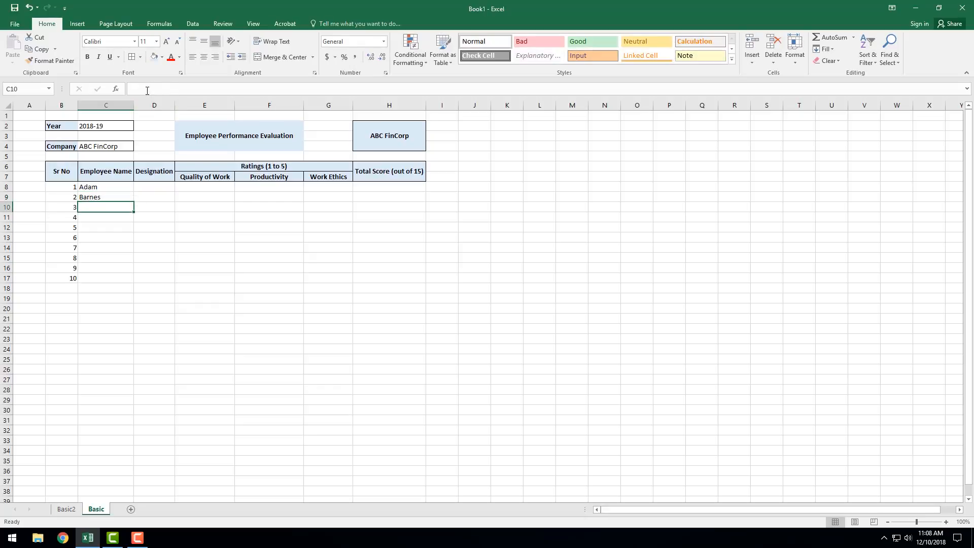
Step: Enter the first names of employees 3 to 5 in C10:C12
{"action": "type", "text": "Gord"}
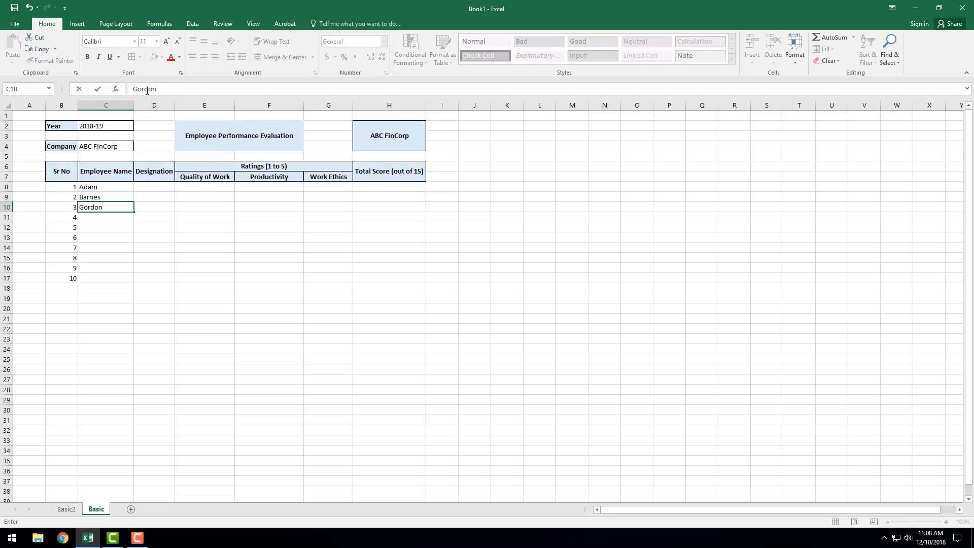
{"action": "type", "text": "on"}
{"action": "key", "text": "Return"}
{"action": "type", "text": "Michelle"}
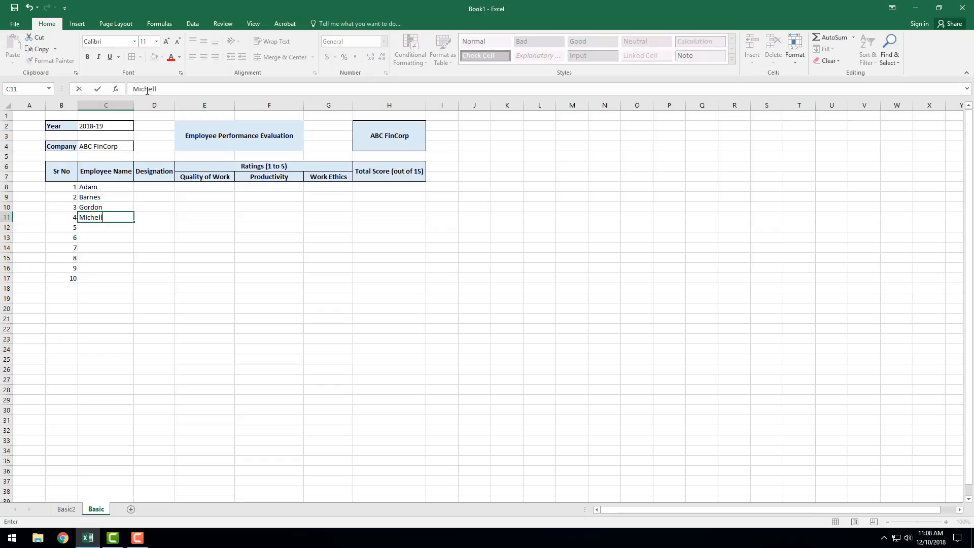
{"action": "key", "text": "Return"}
{"action": "type", "text": "Damina"}
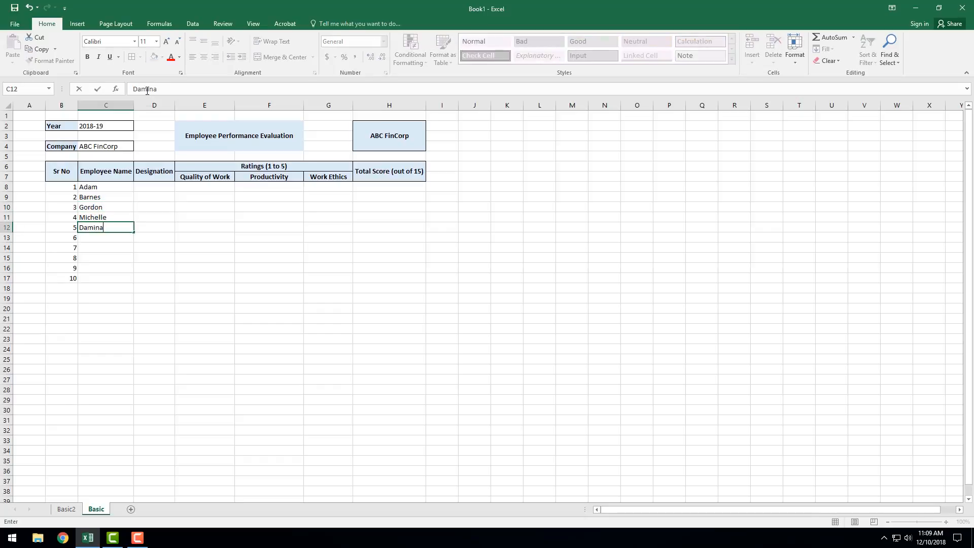
{"action": "key", "text": "Return"}
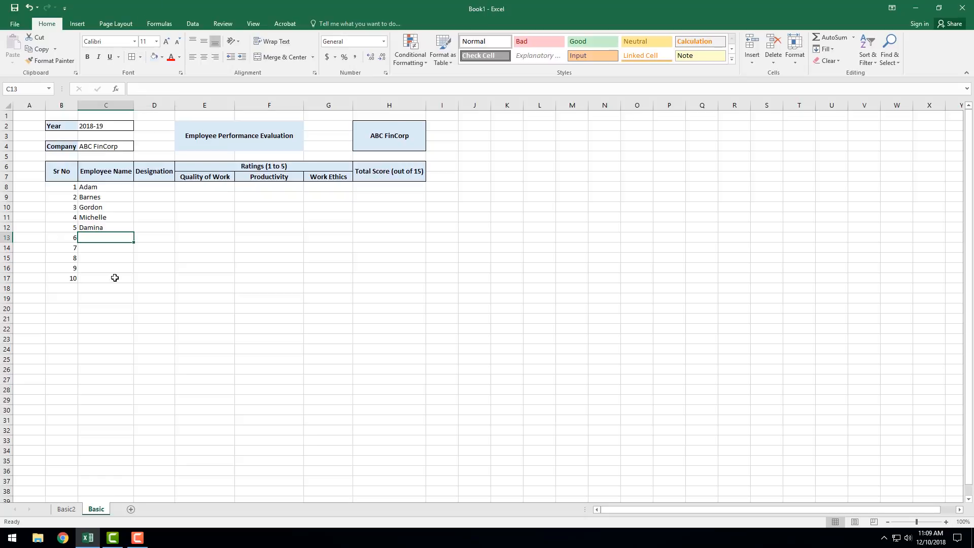
Step: Correct the ending of the fifth employee's name in C12
{"action": "left_click", "coordinate": [107, 228]}
{"action": "left_click", "coordinate": [168, 89]}
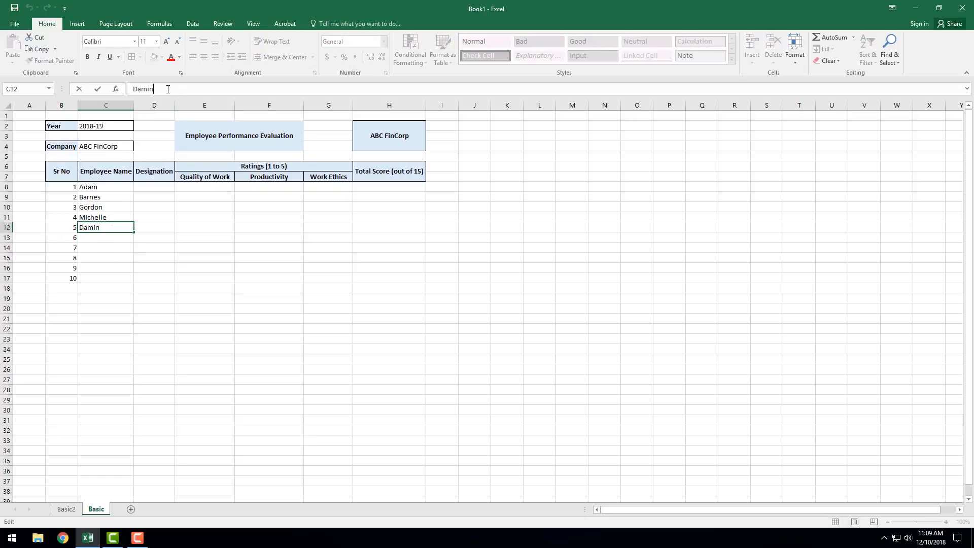
{"action": "key", "text": "BackSpace"}
{"action": "type", "text": "an"}
{"action": "key", "text": "Return"}
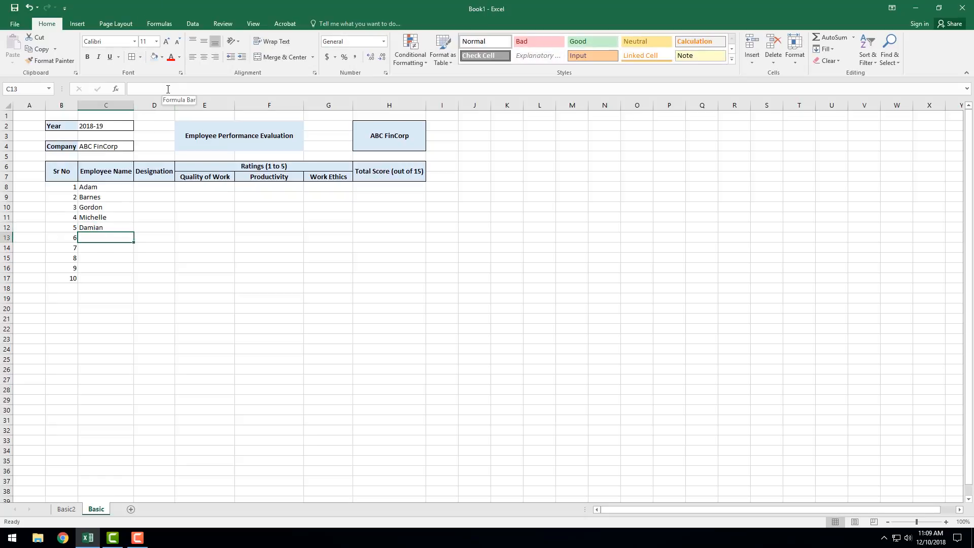
Step: Enter the first names of employees 6 to 8 in C13:C15
{"action": "type", "text": "Thomas"}
{"action": "key", "text": "Return"}
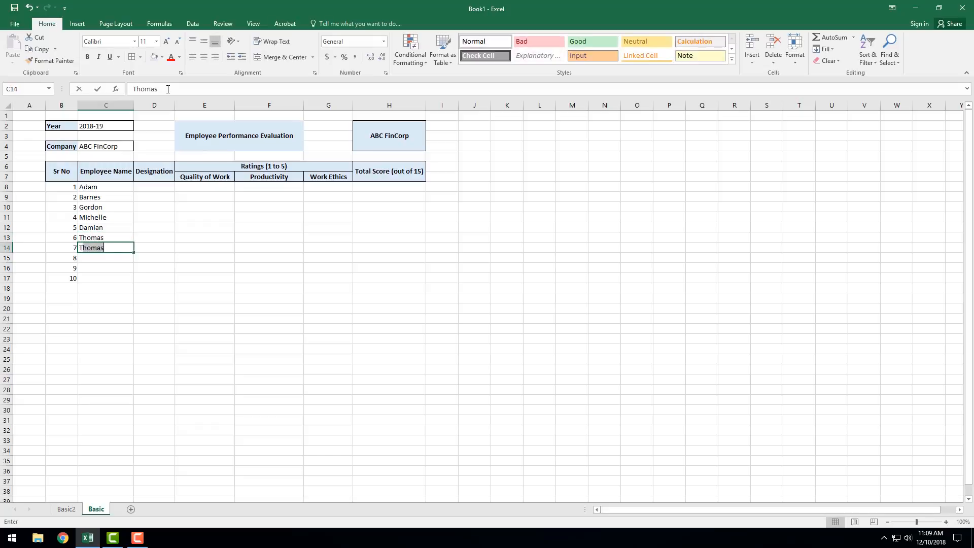
{"action": "type", "text": "Terry"}
{"action": "key", "text": "Return"}
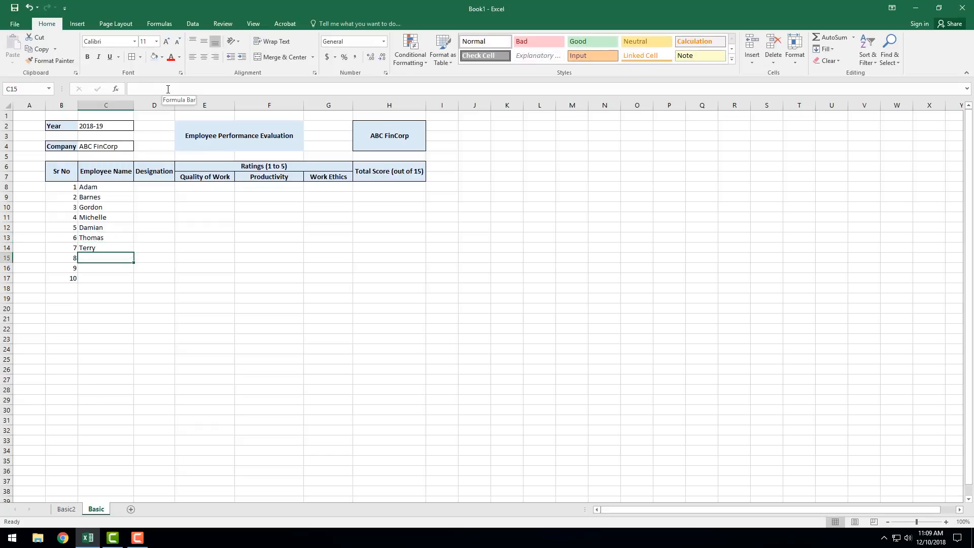
{"action": "type", "text": "Francis"}
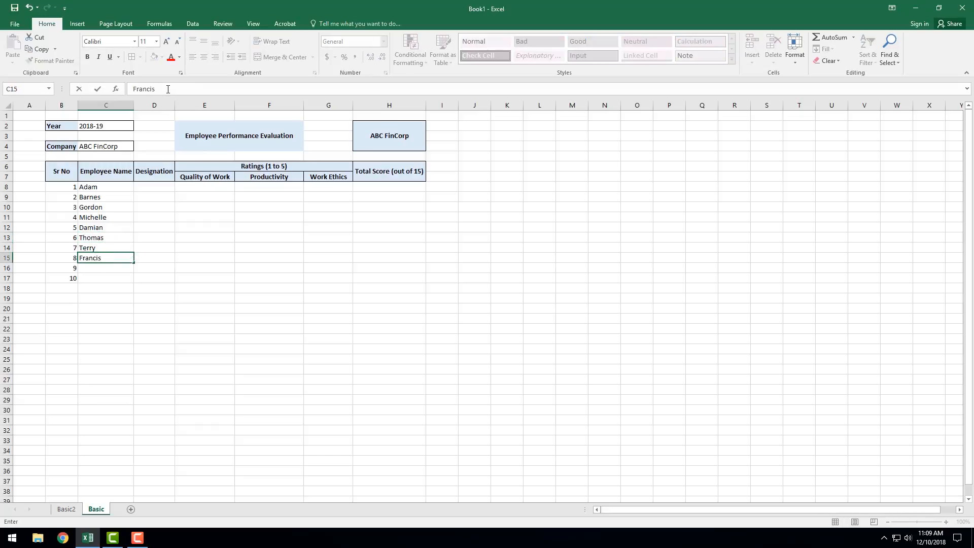
{"action": "key", "text": "Return"}
Step: Enter the first names of employees 9 and 10 in C16 and C17
{"action": "type", "text": "Matthew"}
{"action": "key", "text": "Return"}
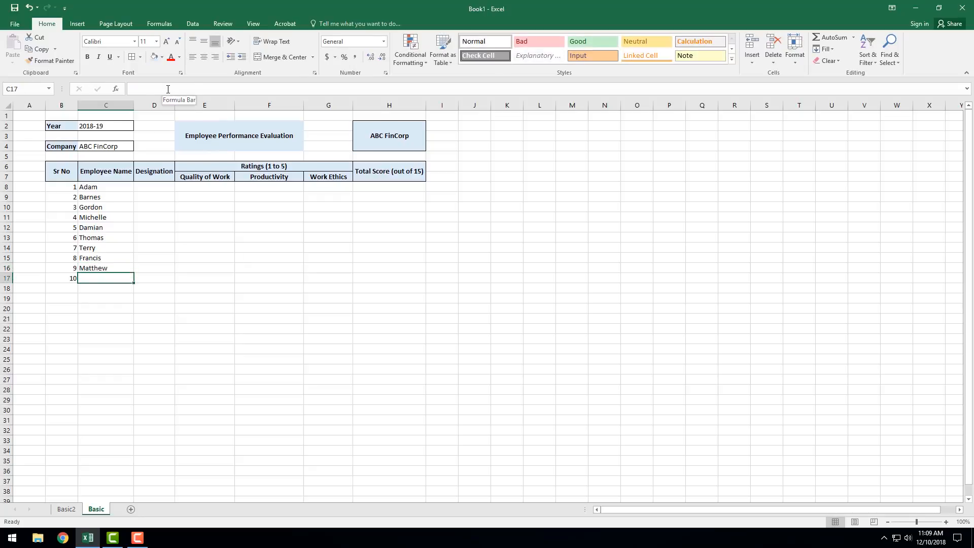
{"action": "type", "text": "Daniekl"}
{"action": "key", "text": "BackSpace"}
{"action": "key", "text": "BackSpace"}
{"action": "type", "text": "l"}
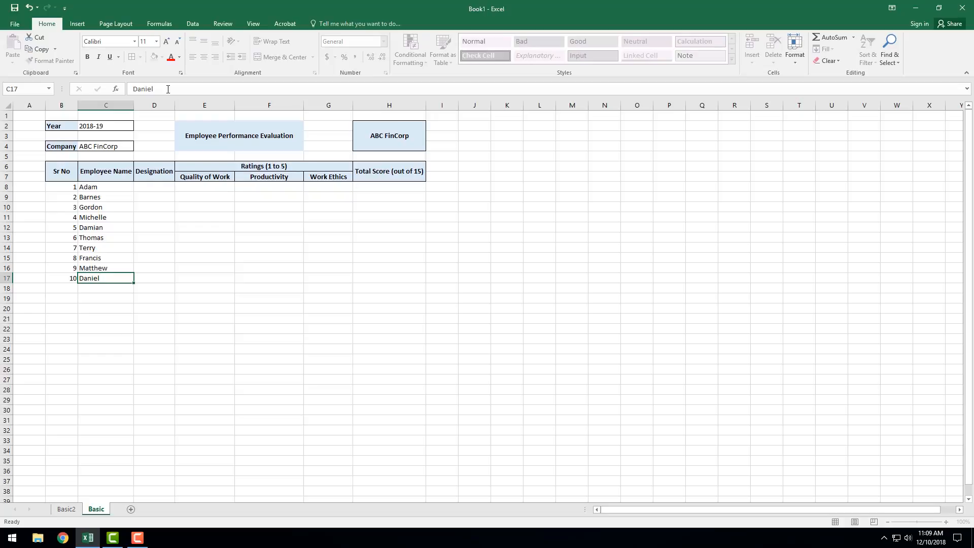
{"action": "key", "text": "Return"}
Step: Enter the designations Offcie Asst in D8 and Manager in D9
{"action": "left_click", "coordinate": [153, 187]}
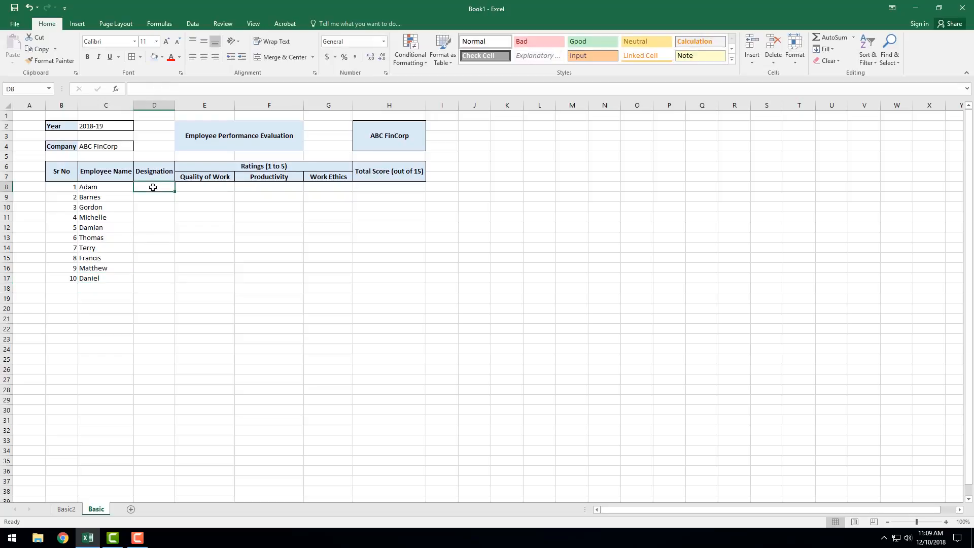
{"action": "type", "text": "Offcie"}
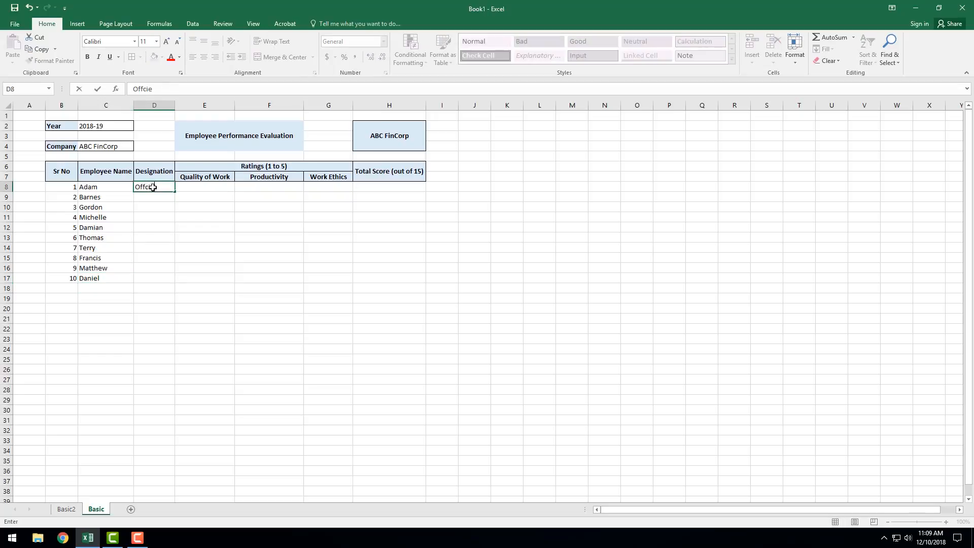
{"action": "type", "text": " Asst"}
{"action": "key", "text": "Return"}
{"action": "type", "text": "M"}
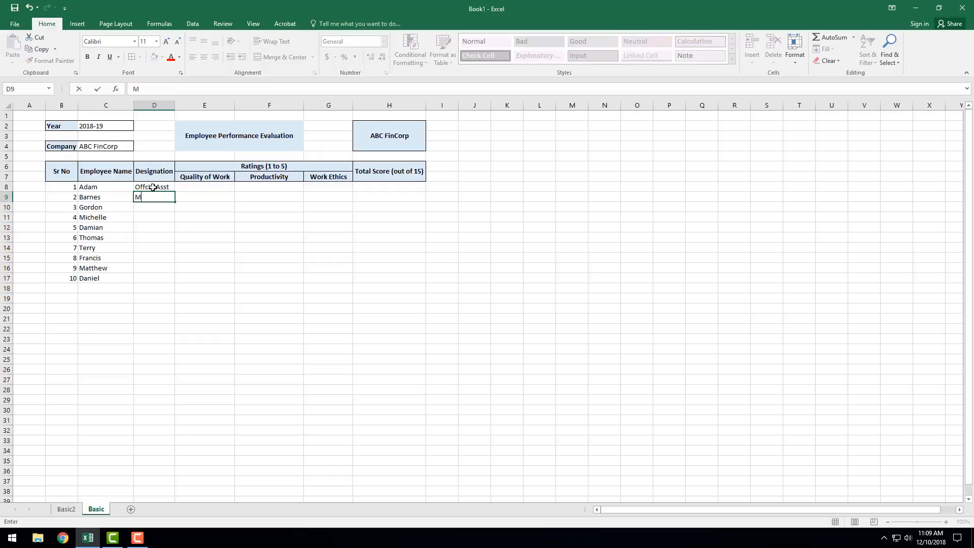
{"action": "type", "text": "anager"}
{"action": "key", "text": "Return"}
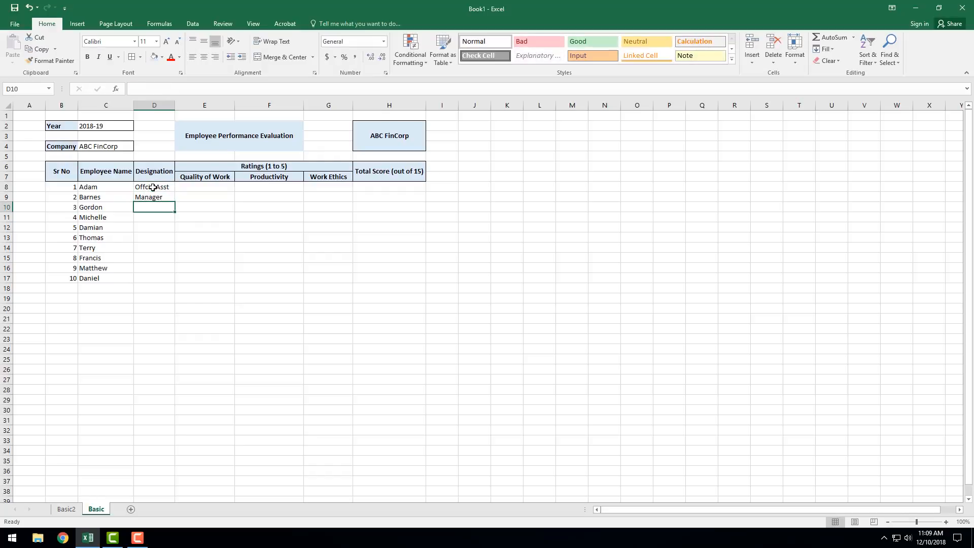
Step: Enter the designations Receptionist, Developer and Technician in D10:D12
{"action": "type", "text": "Receptio"}
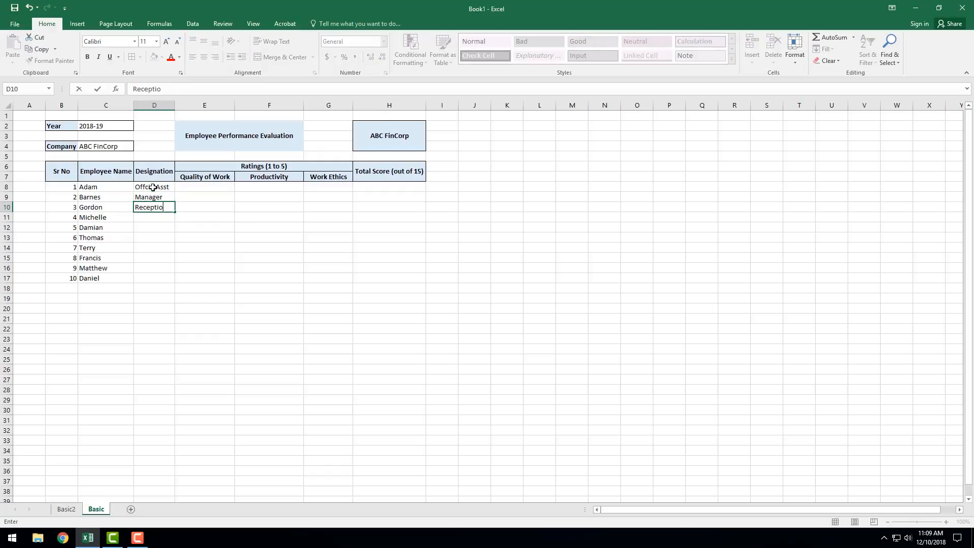
{"action": "type", "text": "nist"}
{"action": "key", "text": "Return"}
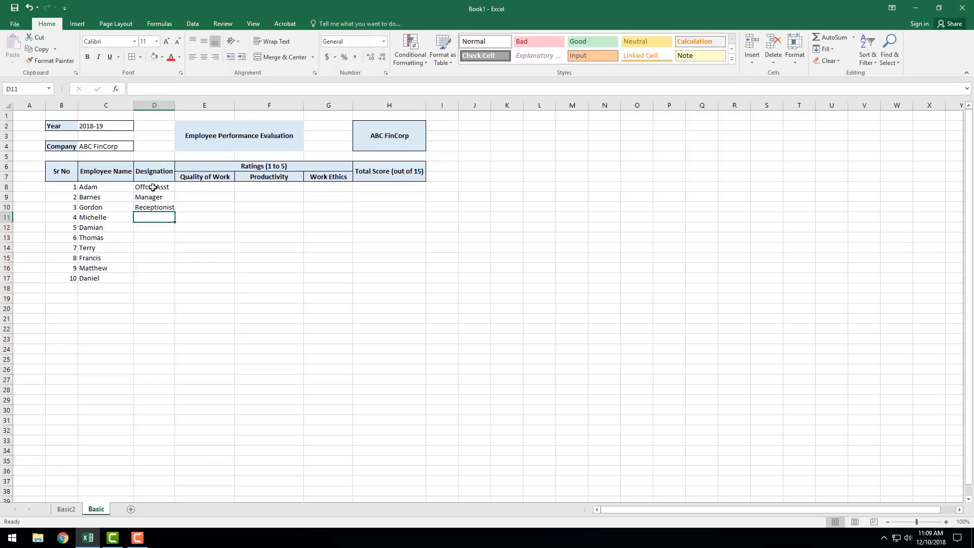
{"action": "type", "text": "Developer"}
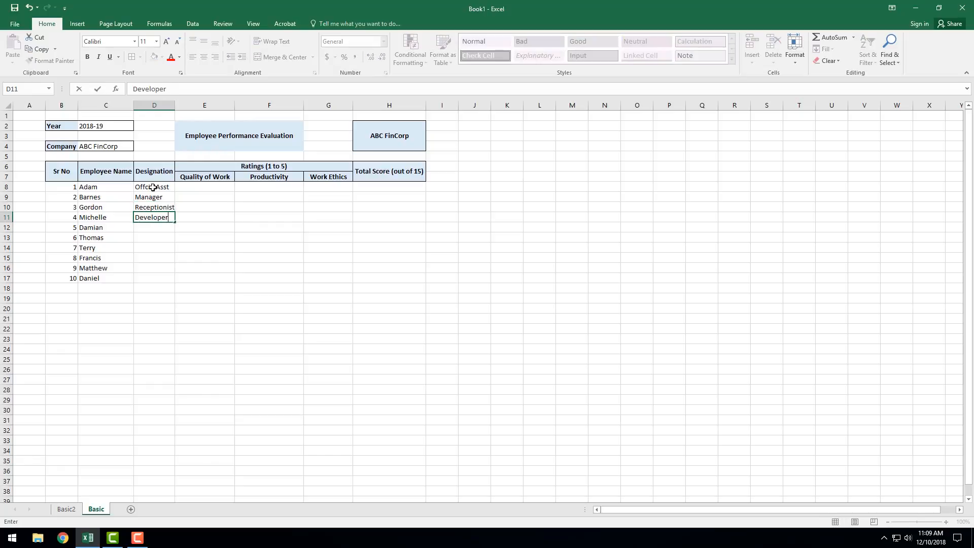
{"action": "key", "text": "Return"}
{"action": "type", "text": "Technician"}
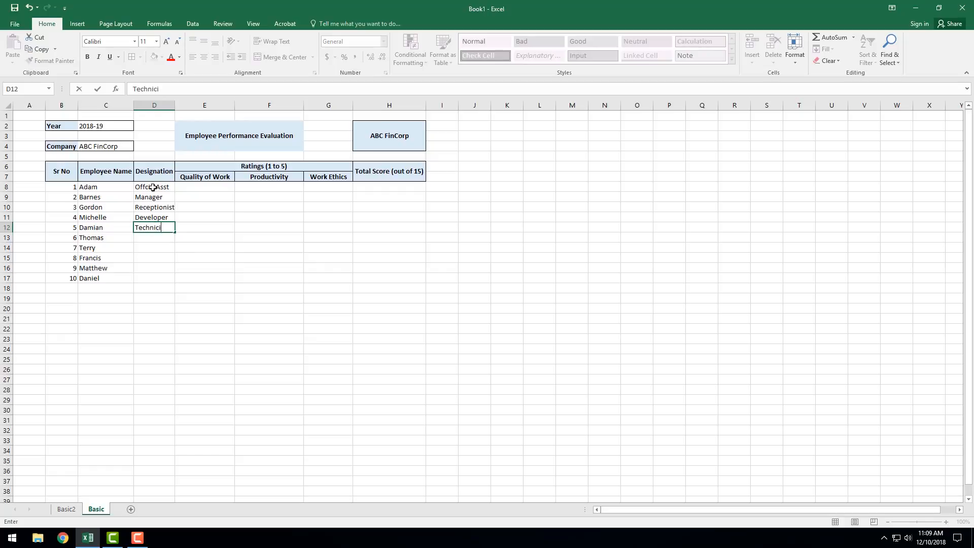
{"action": "key", "text": "Return"}
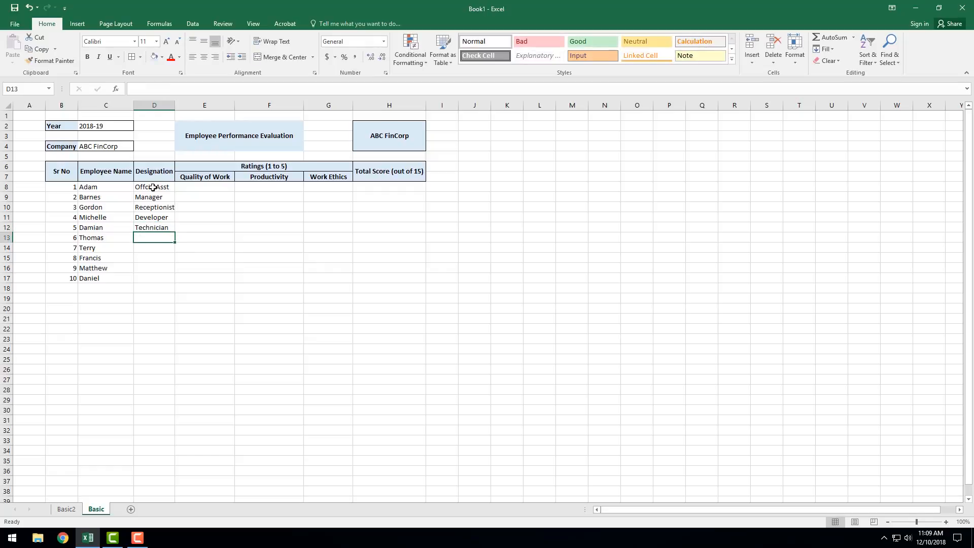
Step: Enter the designations Team Leader, Consultant, Sr Developer and Tester in D13:D16
{"action": "type", "text": "T"}
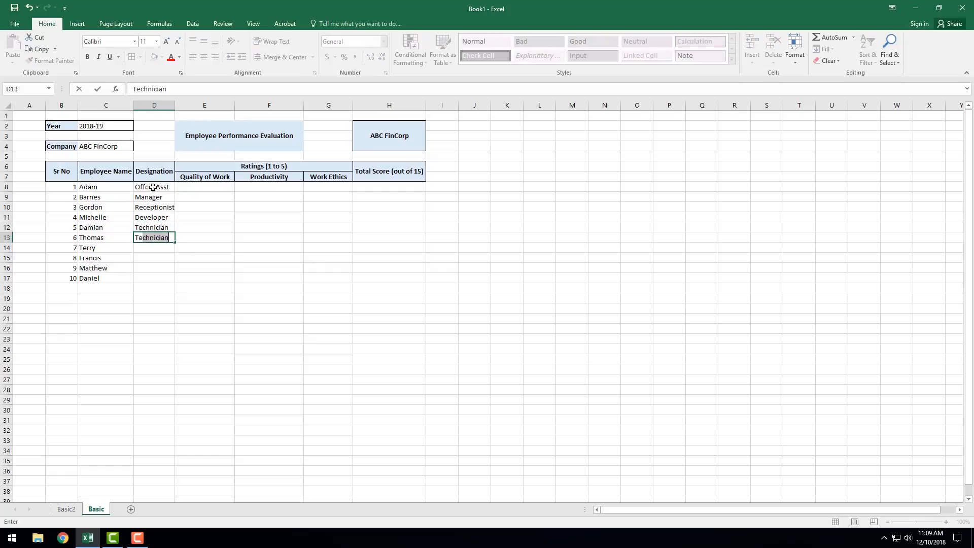
{"action": "type", "text": "eam Leader"}
{"action": "key", "text": "Return"}
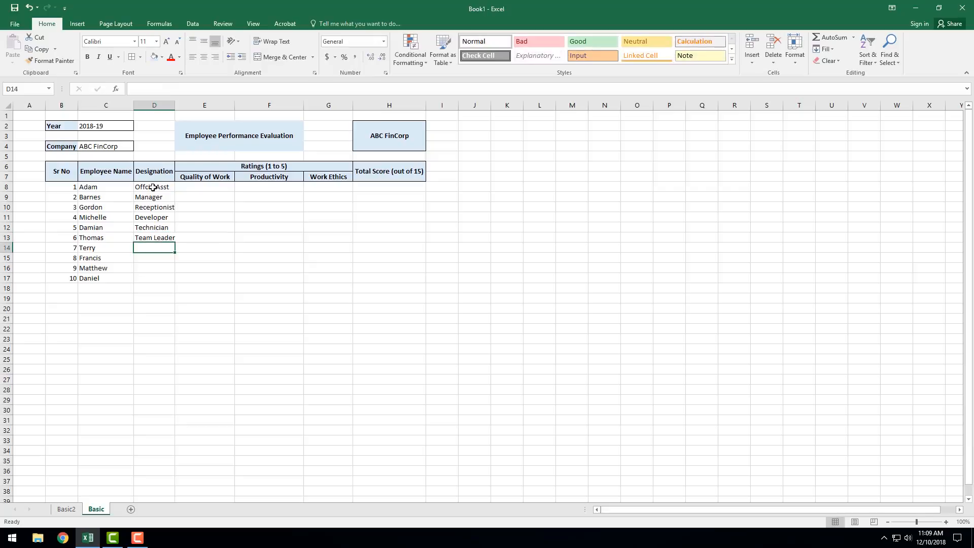
{"action": "type", "text": "Consultant"}
{"action": "key", "text": "Return"}
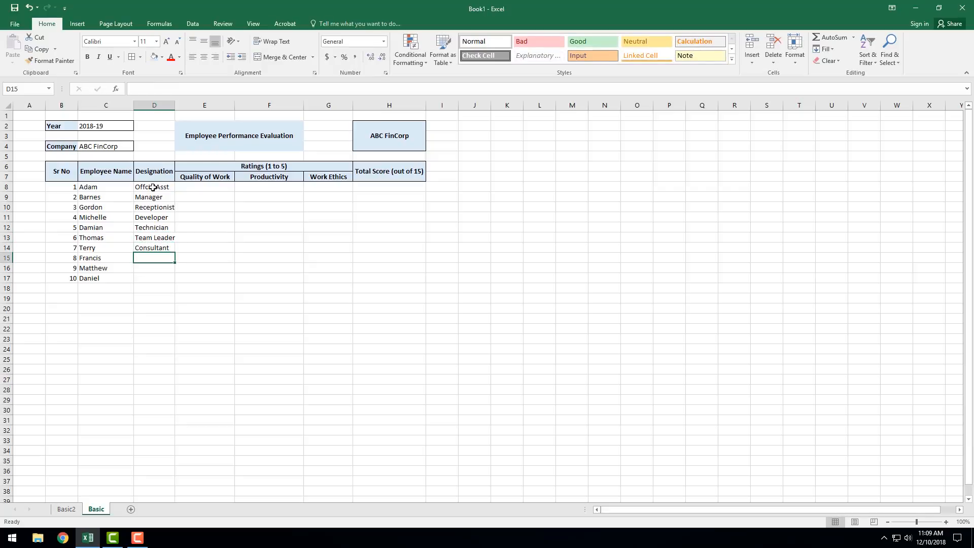
{"action": "type", "text": "Sr Developer"}
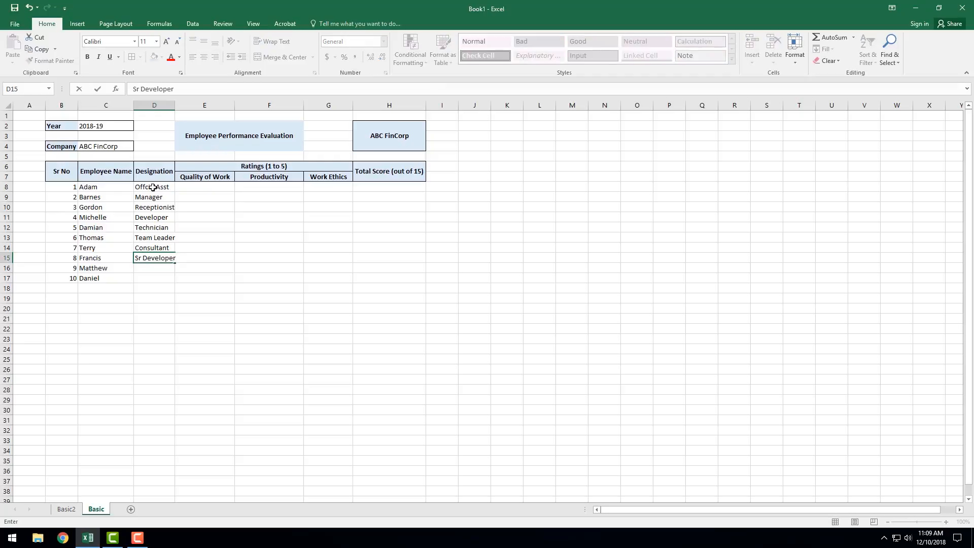
{"action": "key", "text": "Return"}
{"action": "type", "text": "Tester"}
{"action": "key", "text": "Return"}
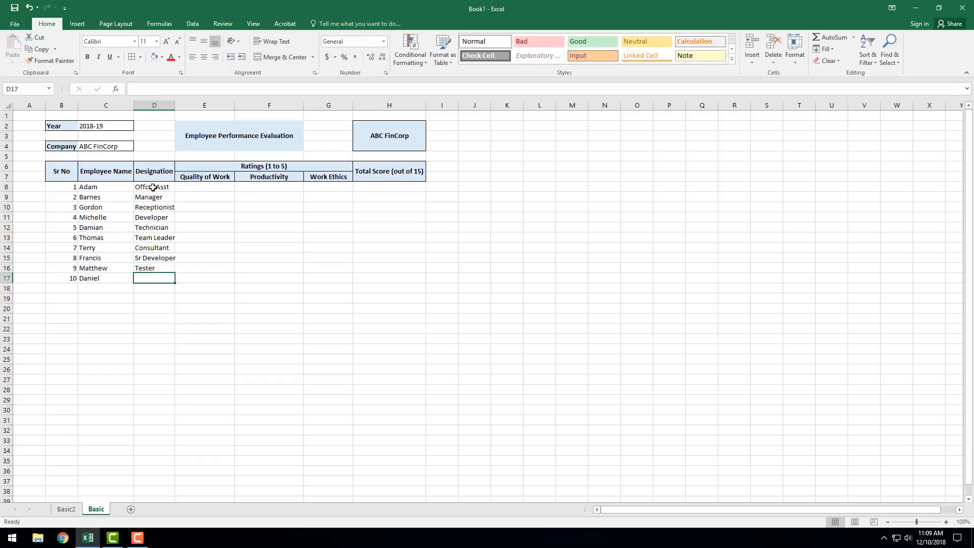
Step: Enter the designation QC Control Head in D17 and autofit column D to its contents
{"action": "type", "text": "Q"}
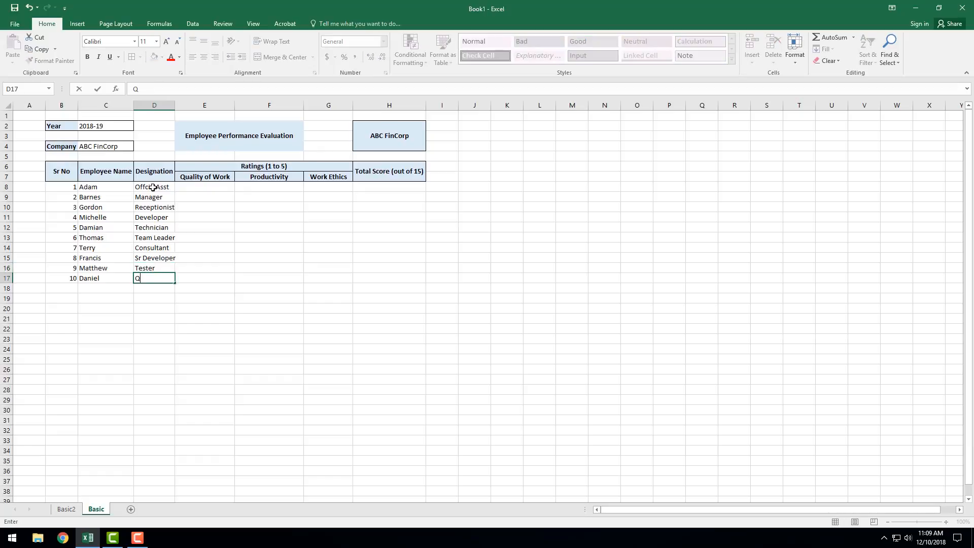
{"action": "type", "text": "C Control Head"}
{"action": "left_click", "coordinate": [206, 236]}
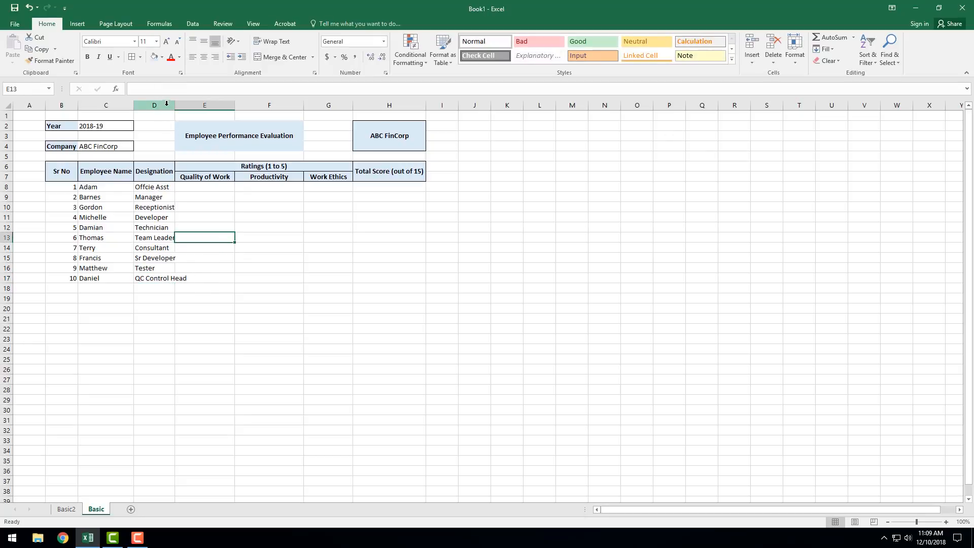
{"action": "double_click", "coordinate": [175, 105]}
Step: Enter the Quality of Work ratings 1, 2, 3, 4 and 5 in E8:E12
{"action": "left_click", "coordinate": [210, 187]}
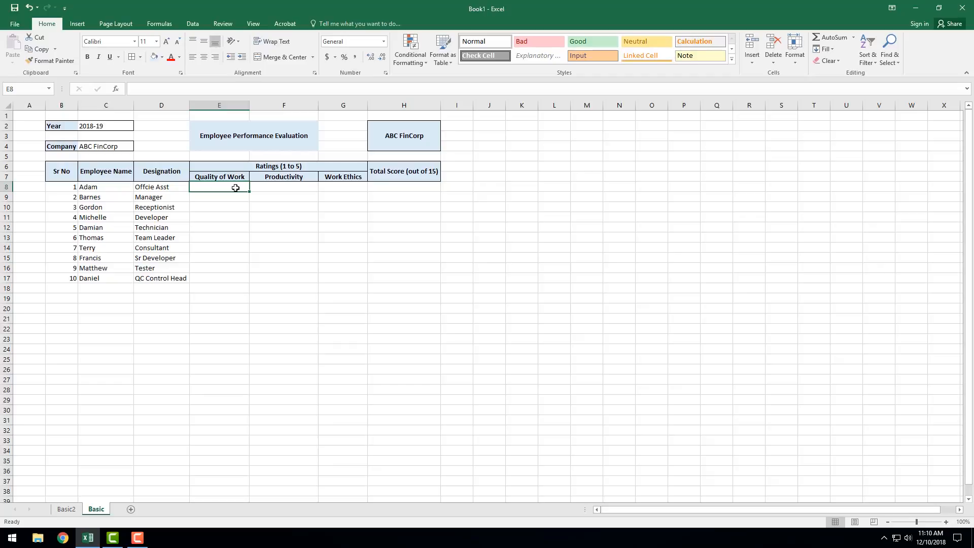
{"action": "type", "text": "12"}
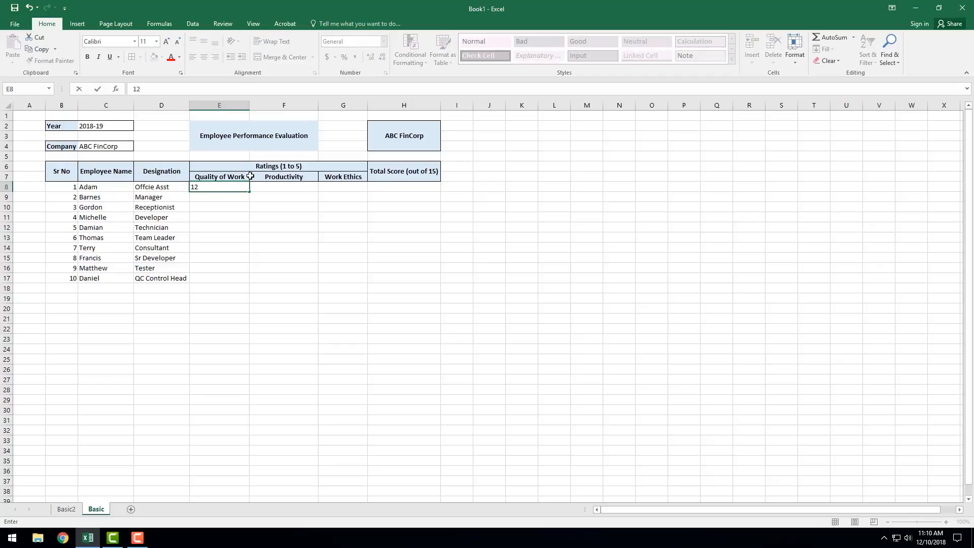
{"action": "key", "text": "Return"}
{"action": "type", "text": "2"}
{"action": "key", "text": "Return"}
{"action": "type", "text": "3"}
{"action": "key", "text": "Return"}
{"action": "type", "text": "4"}
Step: Enter the Quality of Work ratings 4, 3, 2, 1 and 5 in E13:E17
{"action": "key", "text": "Return"}
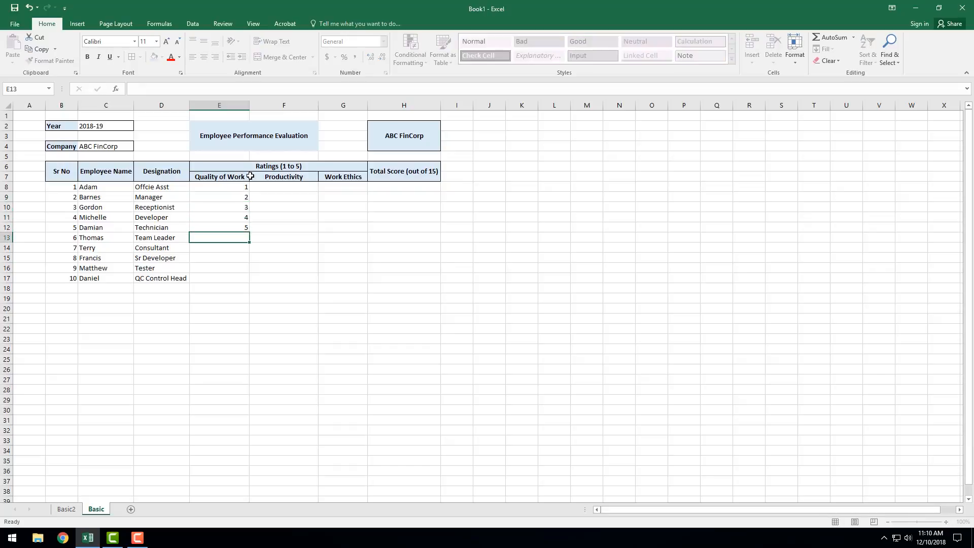
{"action": "type", "text": "5 4"}
{"action": "key", "text": "Return"}
{"action": "type", "text": "3"}
{"action": "key", "text": "Return"}
{"action": "type", "text": "2"}
{"action": "key", "text": "Return"}
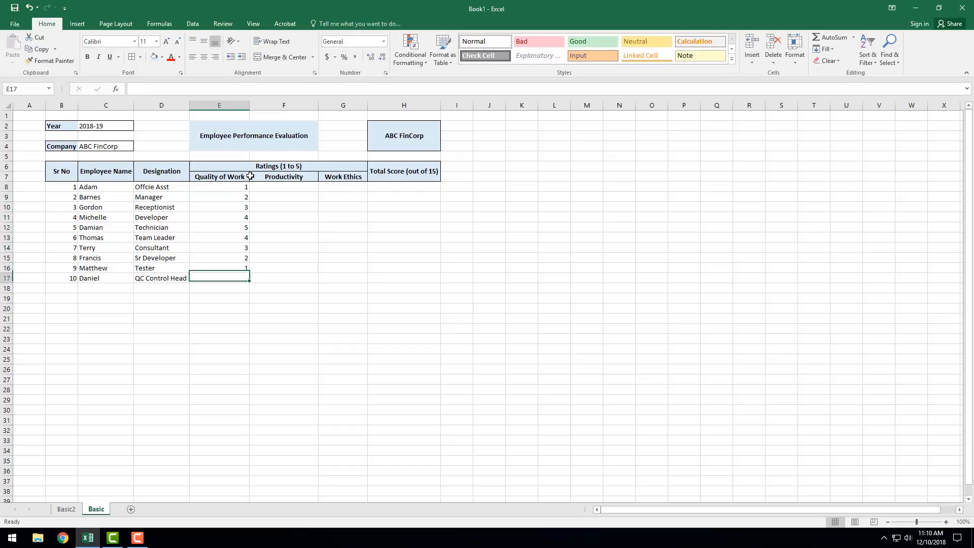
{"action": "type", "text": "1"}
{"action": "key", "text": "Return"}
{"action": "type", "text": "5"}
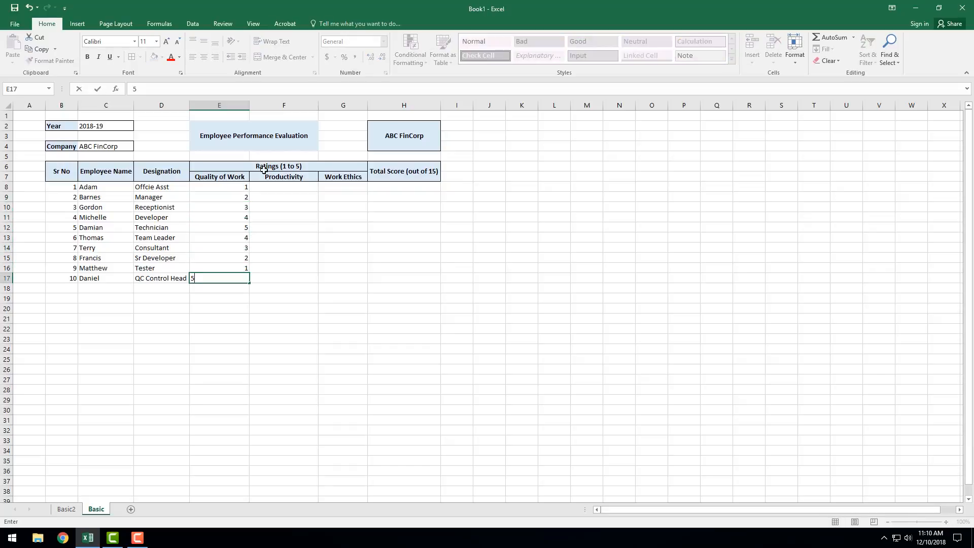
Step: Enter the Productivity ratings 2, 4, 5, 1, 3, 2, 5, 4, 1 and 2 in F8:F17
{"action": "left_click", "coordinate": [296, 186]}
{"action": "type", "text": "2 4 "}
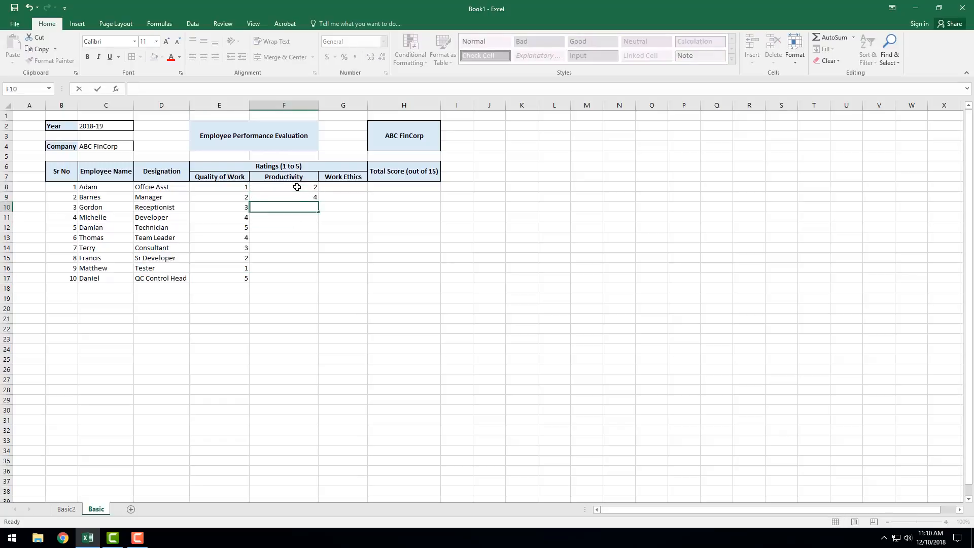
{"action": "type", "text": "5 1 3 2 5 4 1 2 4"}
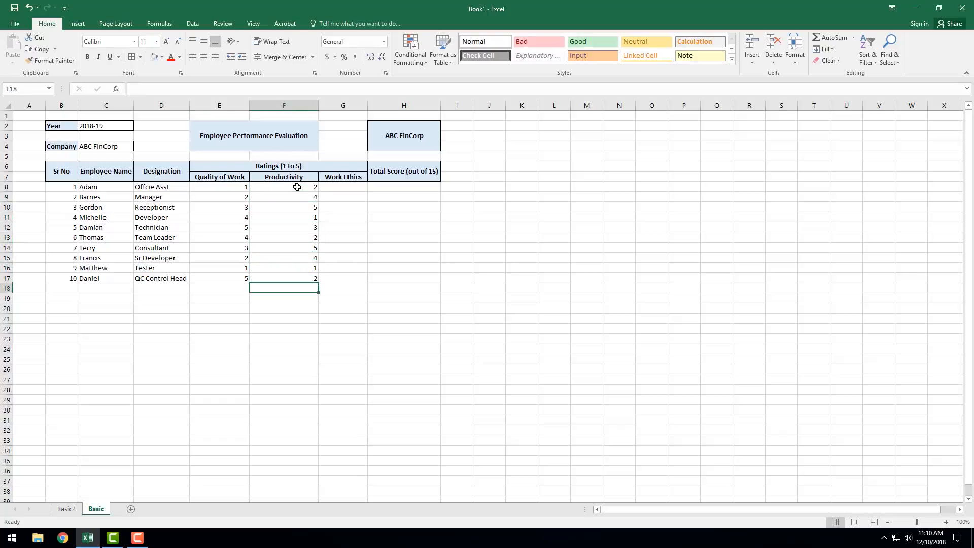
{"action": "key", "text": "Escape"}
Step: Enter the Work Ethics ratings 3, 4, 5, 2, 5, 4, 2, 4, 5 and 2 in G8:G17
{"action": "left_click", "coordinate": [350, 186]}
{"action": "type", "text": "3 4"}
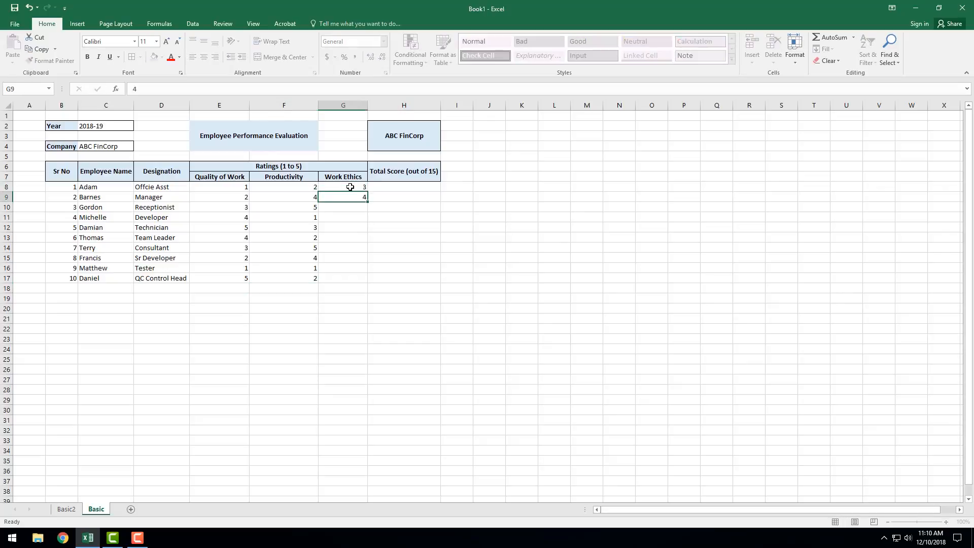
{"action": "type", "text": " 5 2 5 4 2 4 5 2"}
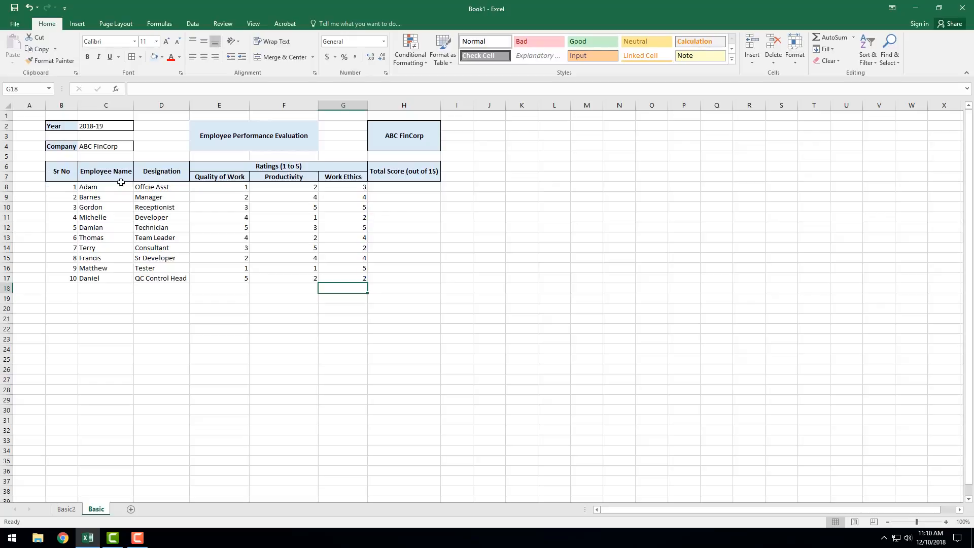
Step: Center the contents of the employee data range B8:H17 horizontally
{"action": "left_click", "coordinate": [54, 186]}
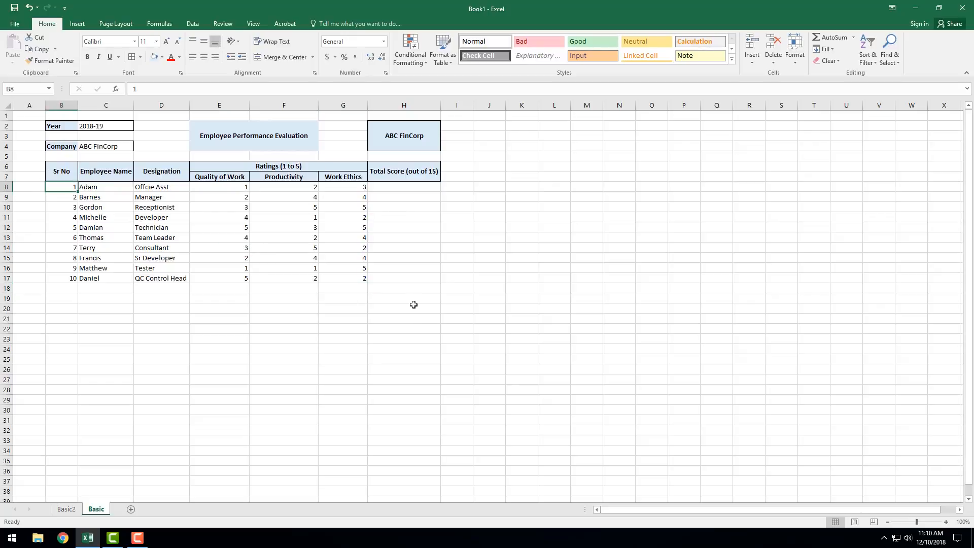
{"action": "left_click", "coordinate": [416, 278]}
{"action": "left_click", "coordinate": [51, 186], "text": "shift"}
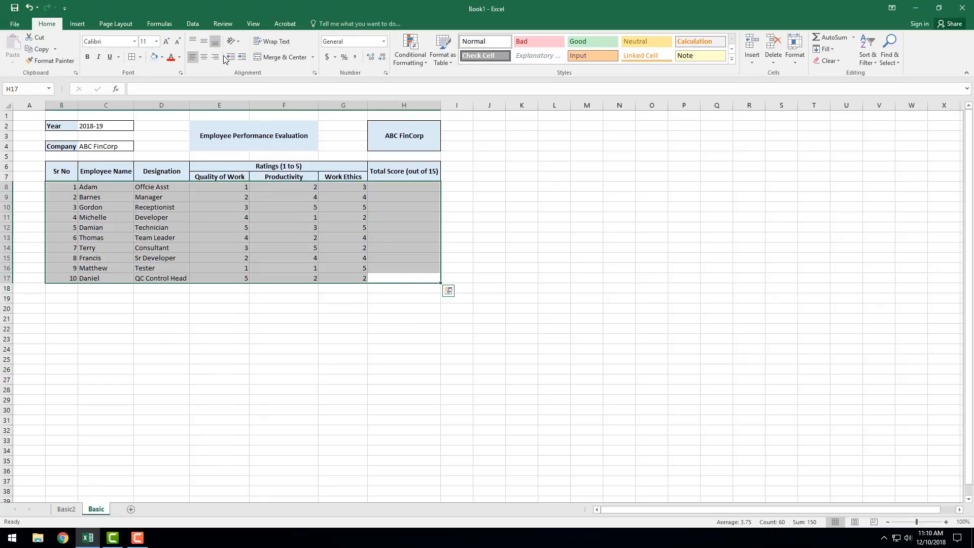
{"action": "left_click", "coordinate": [203, 57]}
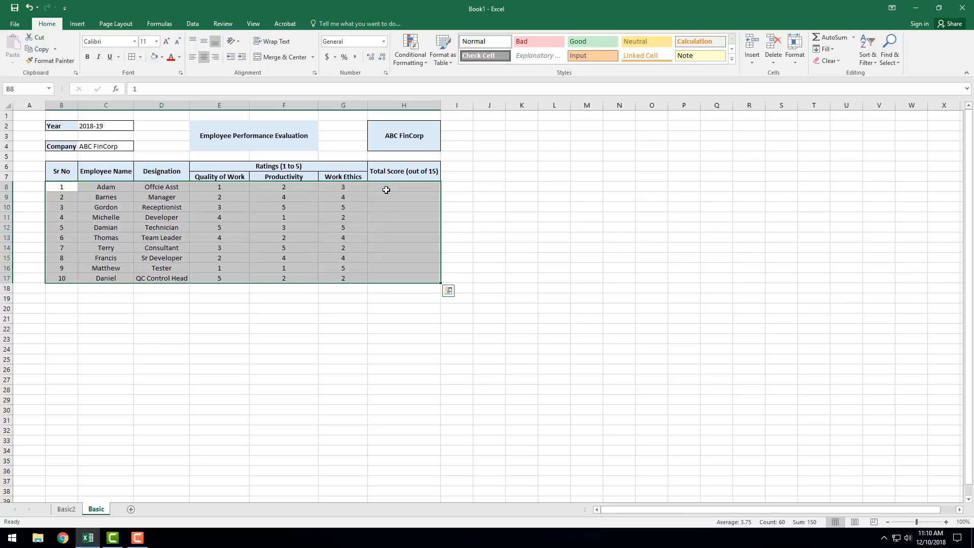
Step: Enter the formula =SUM(E8,F8,G8) in H8 to total the first employee's three ratings
{"action": "left_click", "coordinate": [385, 188]}
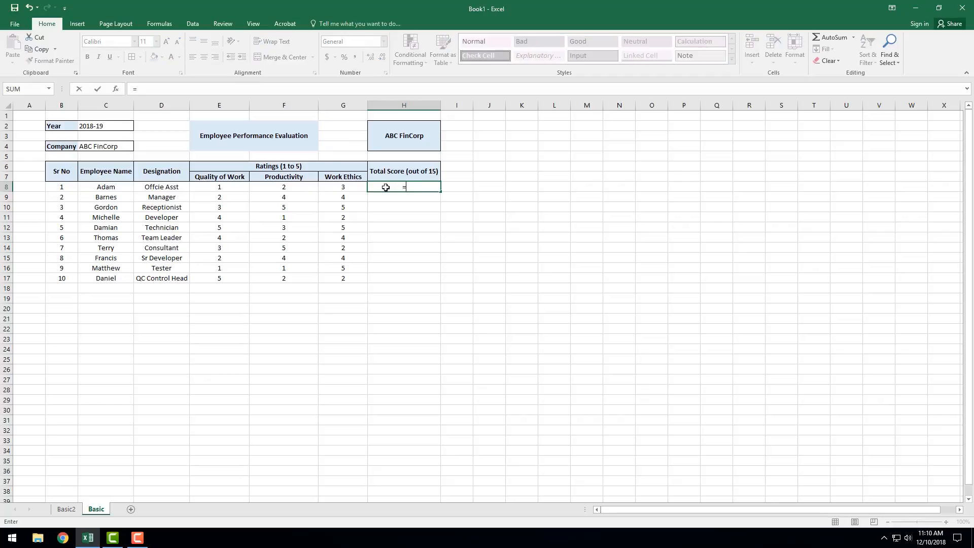
{"action": "type", "text": "=sum"}
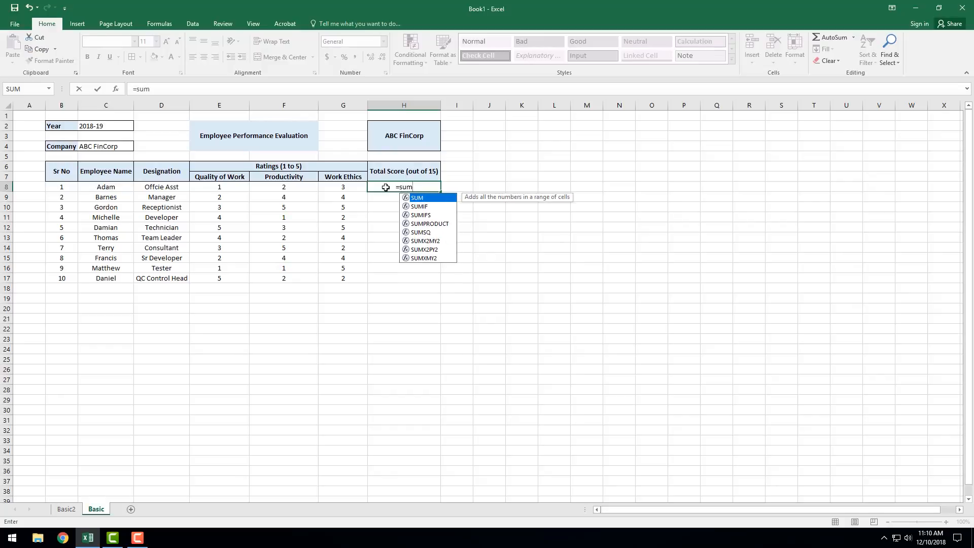
{"action": "type", "text": "("}
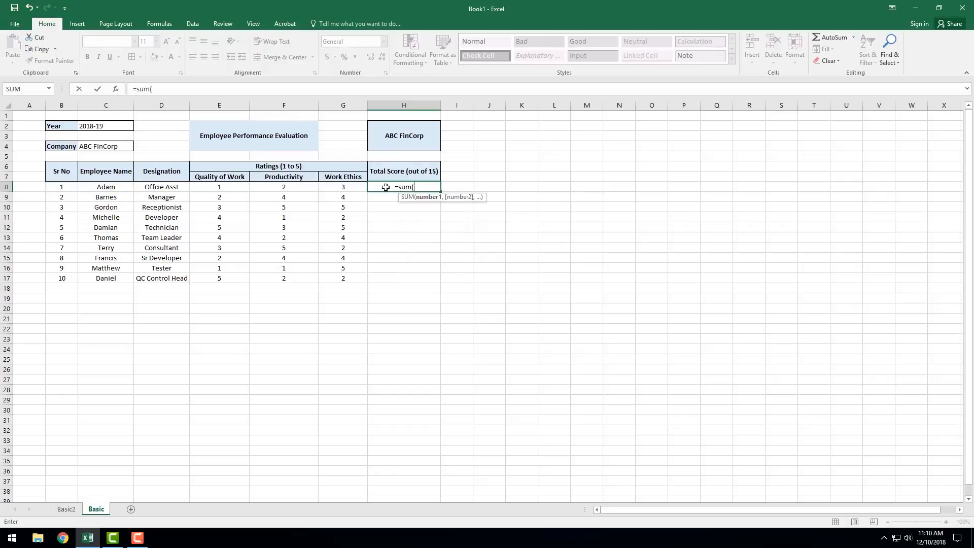
{"action": "left_click", "coordinate": [223, 187]}
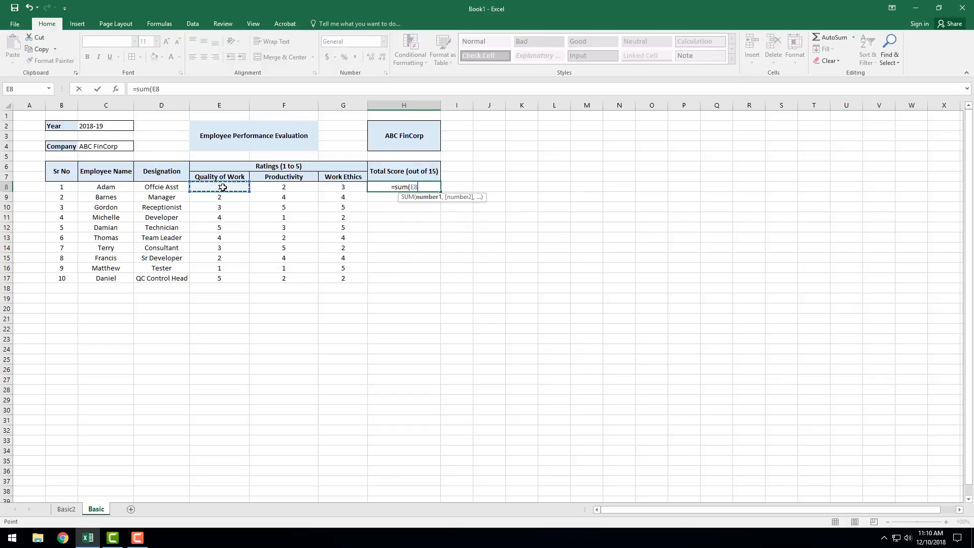
{"action": "type", "text": ","}
{"action": "left_click", "coordinate": [278, 189]}
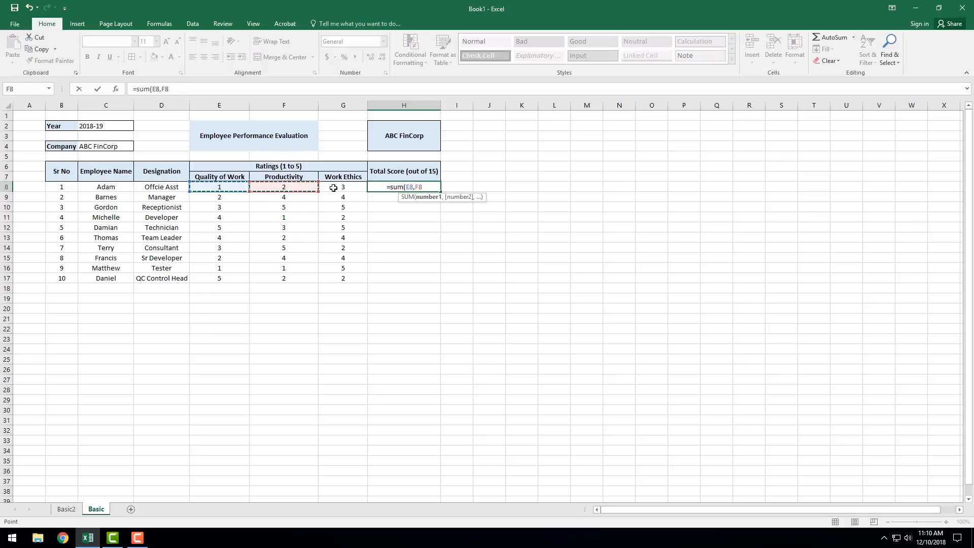
{"action": "type", "text": ","}
{"action": "left_click", "coordinate": [334, 187]}
{"action": "type", "text": ")"}
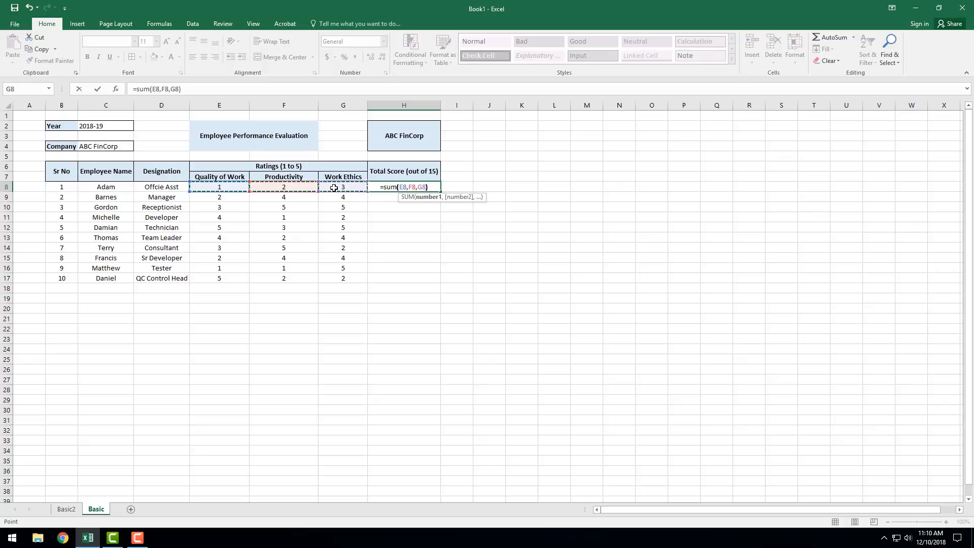
{"action": "key", "text": "Return"}
Step: Fill the total score formula from H8 down to H17 for the remaining employees
{"action": "left_click", "coordinate": [406, 186]}
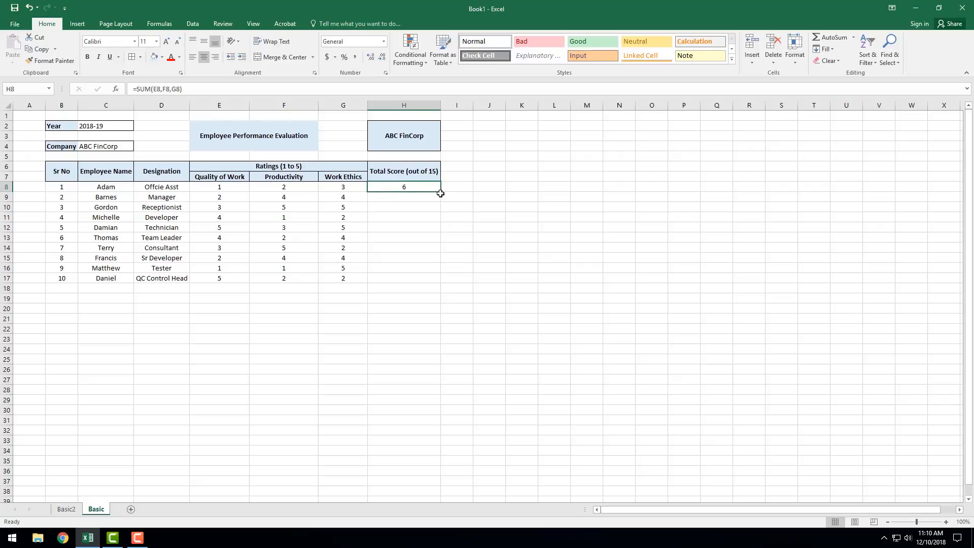
{"action": "left_click_drag", "start_coordinate": [441, 192], "coordinate": [437, 283]}
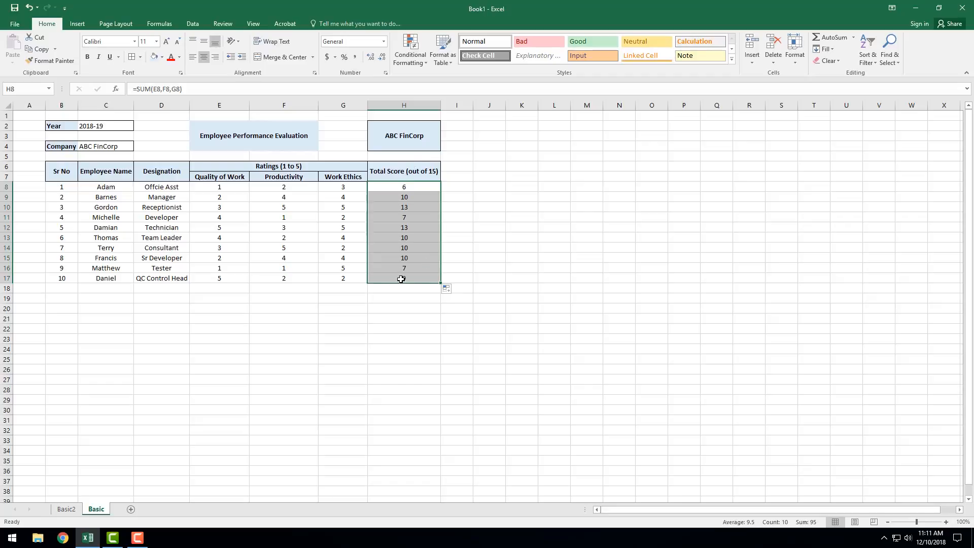
{"action": "left_click", "coordinate": [378, 298]}
Step: Apply an outside border around rows 8 to 17 of each table column from B to H separately
{"action": "left_click_drag", "start_coordinate": [60, 189], "coordinate": [62, 280]}
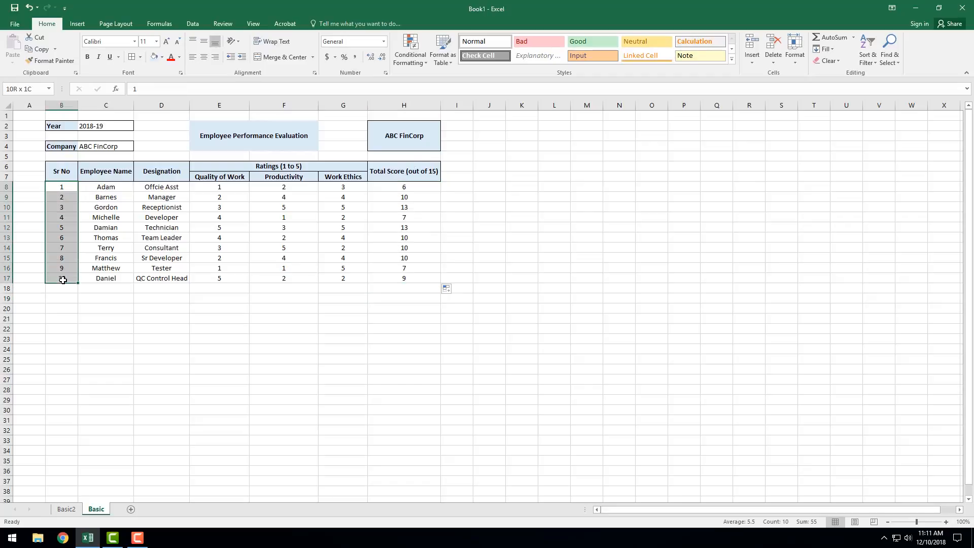
{"action": "left_click", "coordinate": [140, 57]}
{"action": "left_click", "coordinate": [157, 155]}
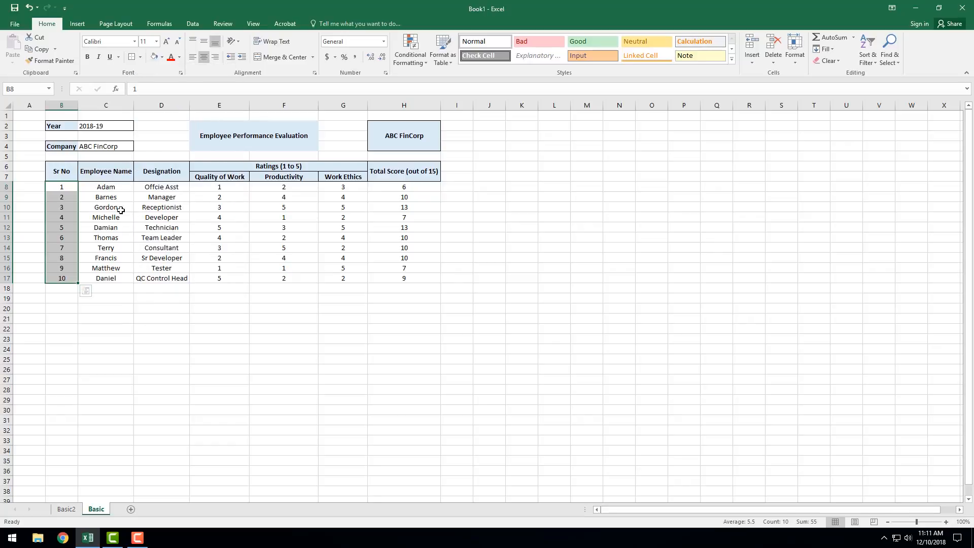
{"action": "left_click_drag", "start_coordinate": [106, 187], "coordinate": [116, 281]}
{"action": "left_click_drag", "start_coordinate": [155, 188], "coordinate": [163, 277]}
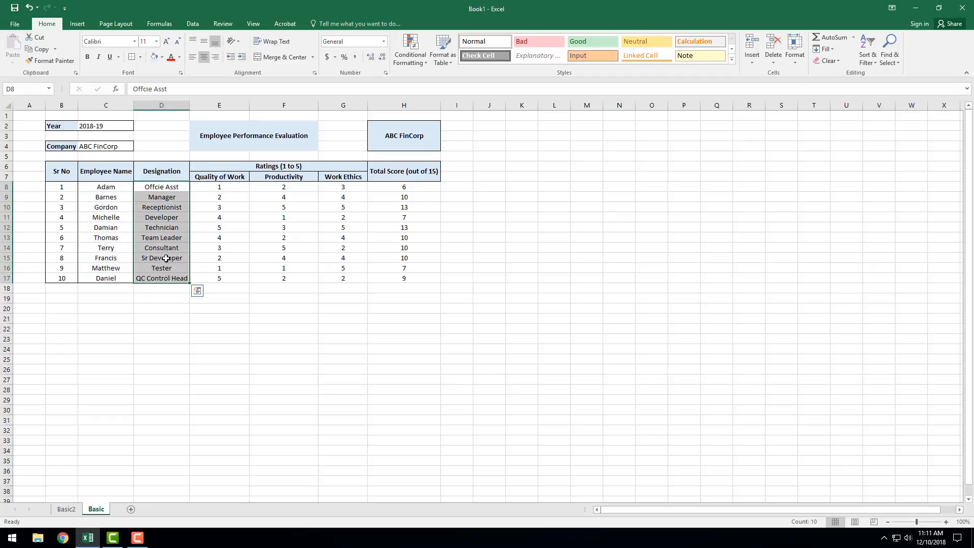
{"action": "left_click_drag", "start_coordinate": [219, 187], "coordinate": [226, 278]}
{"action": "left_click_drag", "start_coordinate": [282, 185], "coordinate": [287, 274]}
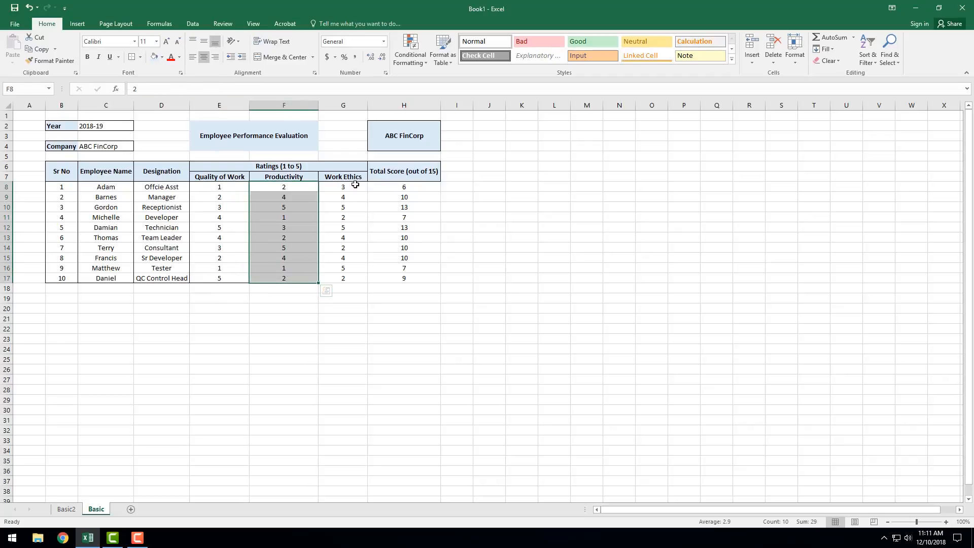
{"action": "left_click_drag", "start_coordinate": [351, 186], "coordinate": [350, 278]}
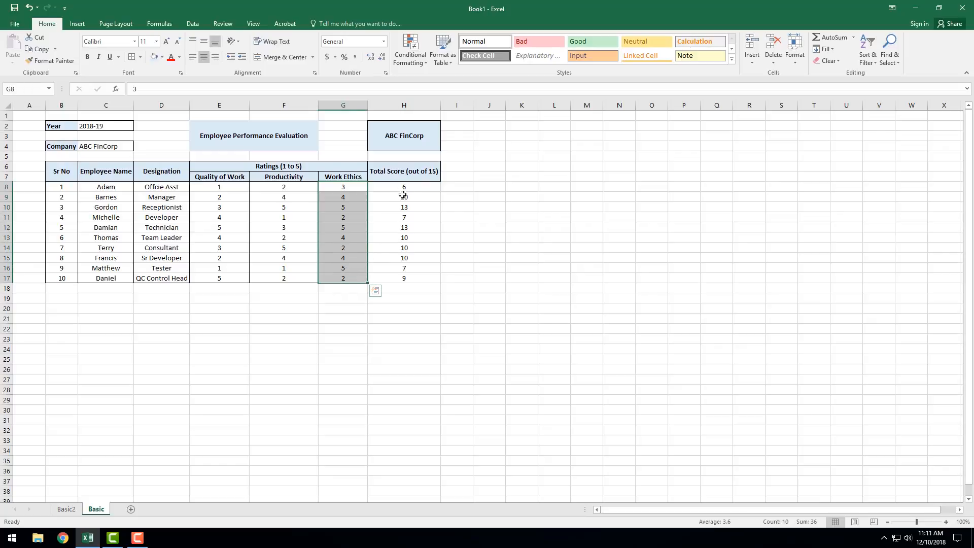
{"action": "left_click_drag", "start_coordinate": [404, 187], "coordinate": [400, 277]}
{"action": "left_click", "coordinate": [298, 336]}
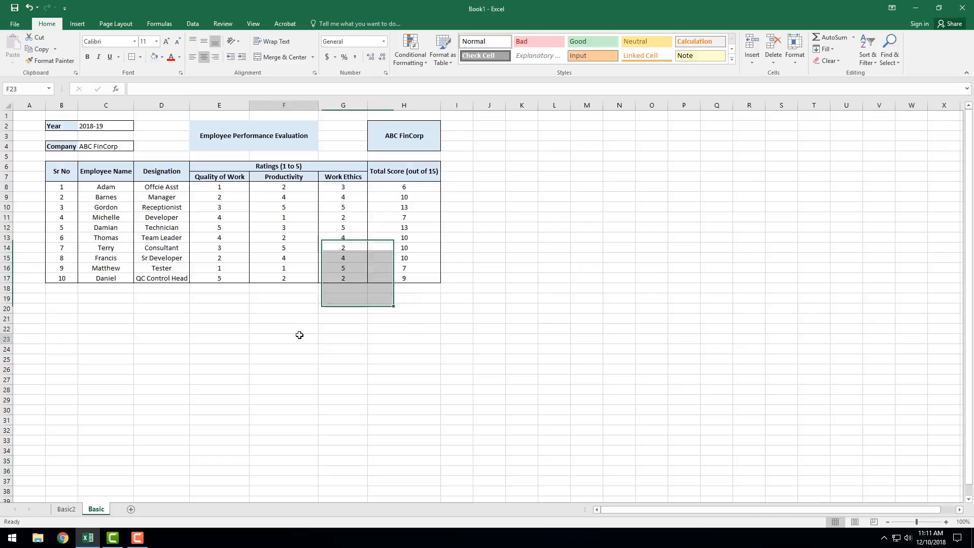
Step: Enter the heading Ratings in B21 below the employee table
{"action": "left_click", "coordinate": [60, 321]}
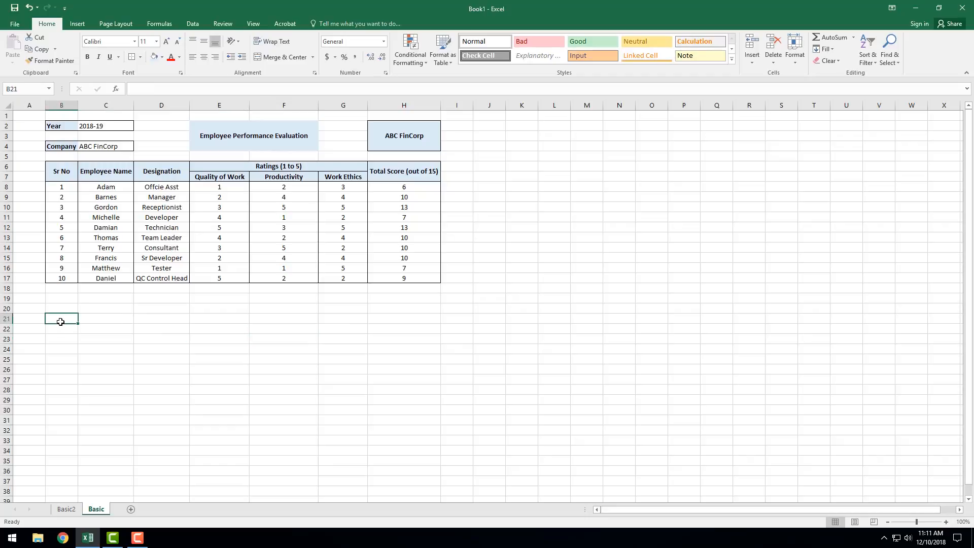
{"action": "type", "text": "rATI"}
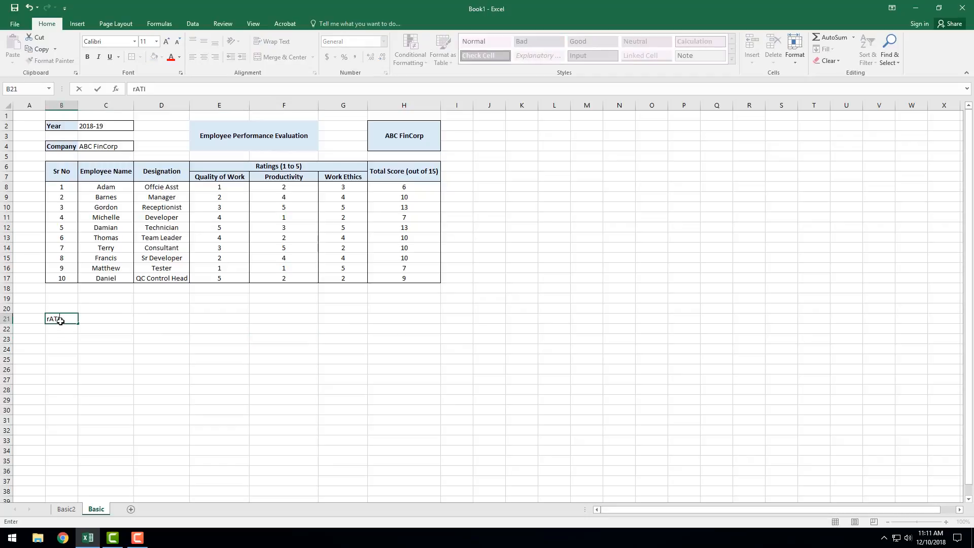
{"action": "type", "text": "NGS"}
{"action": "key", "text": "BackSpace"}
{"action": "key", "text": "BackSpace"}
{"action": "key", "text": "BackSpace"}
{"action": "key", "text": "BackSpace"}
{"action": "key", "text": "BackSpace"}
{"action": "key", "text": "BackSpace"}
{"action": "type", "text": "Ra"}
{"action": "key", "text": "Tab"}
Step: Enter the headings Description in C21 and Raise in D21
{"action": "type", "text": "Descripti"}
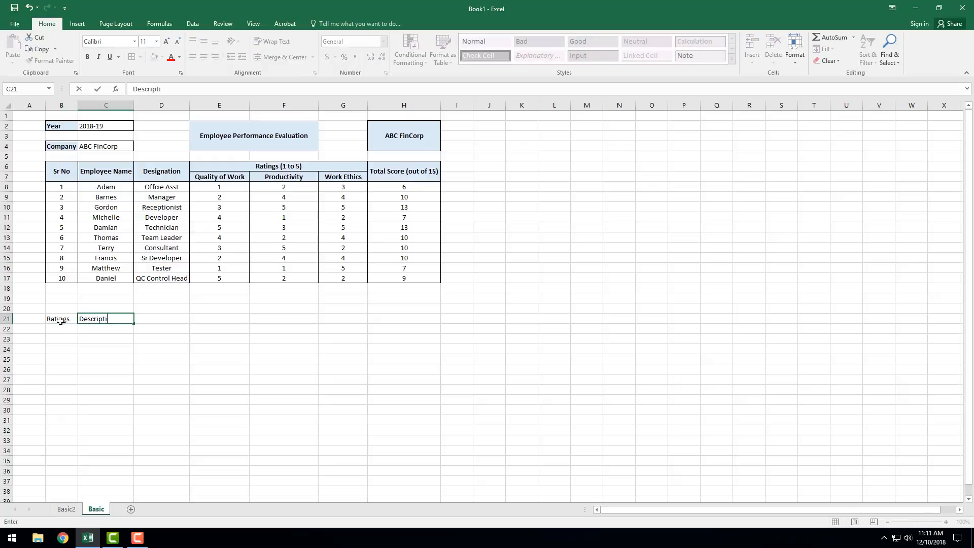
{"action": "type", "text": "onsRaise"}
{"action": "key", "text": "Tab"}
{"action": "type", "text": "Raise"}
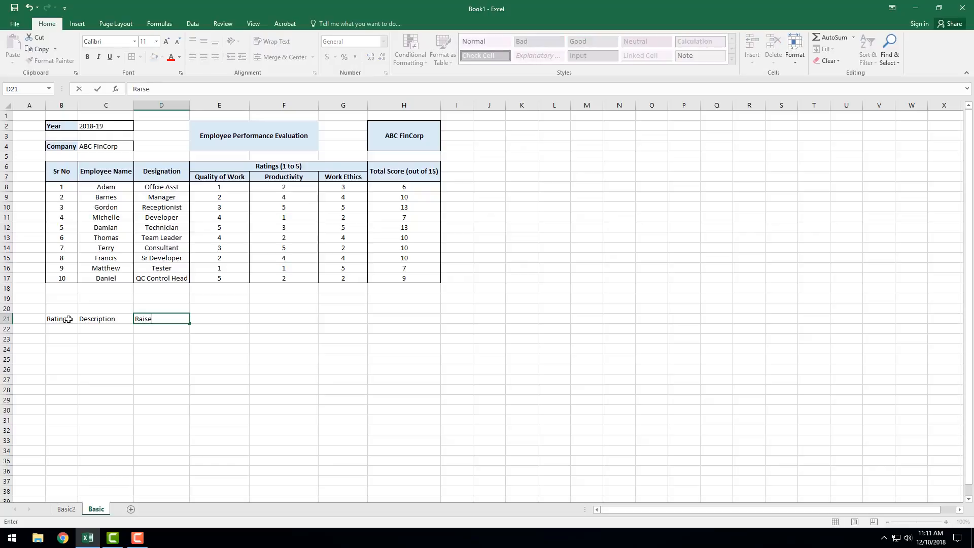
{"action": "key", "text": "Return"}
Step: Copy the formatting of the Quality of Work header in E7 to the headings in B21:D21
{"action": "left_click", "coordinate": [235, 175]}
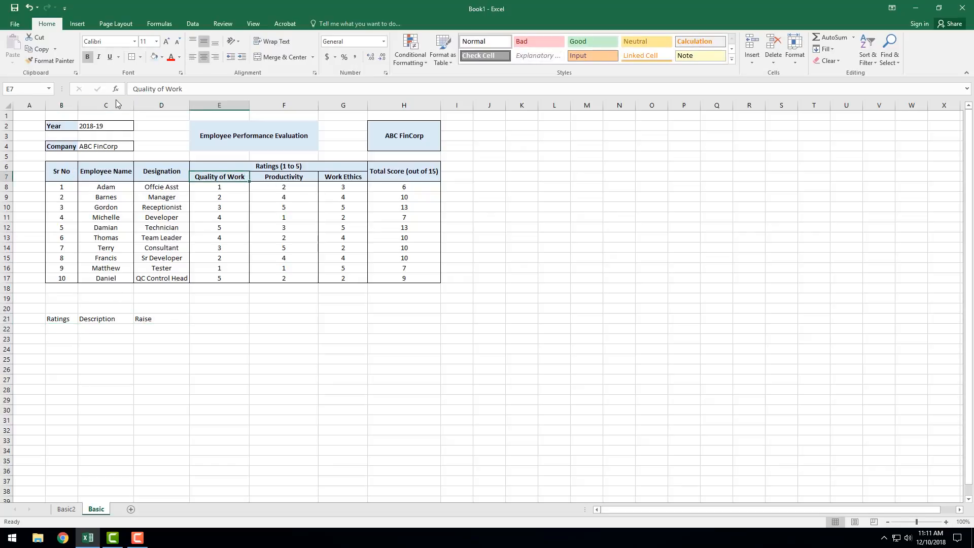
{"action": "left_click", "coordinate": [58, 68]}
{"action": "left_click_drag", "start_coordinate": [59, 318], "coordinate": [167, 318]}
Step: Enter the rating range 1-3 in B22 under the Ratings heading
{"action": "left_click", "coordinate": [55, 329]}
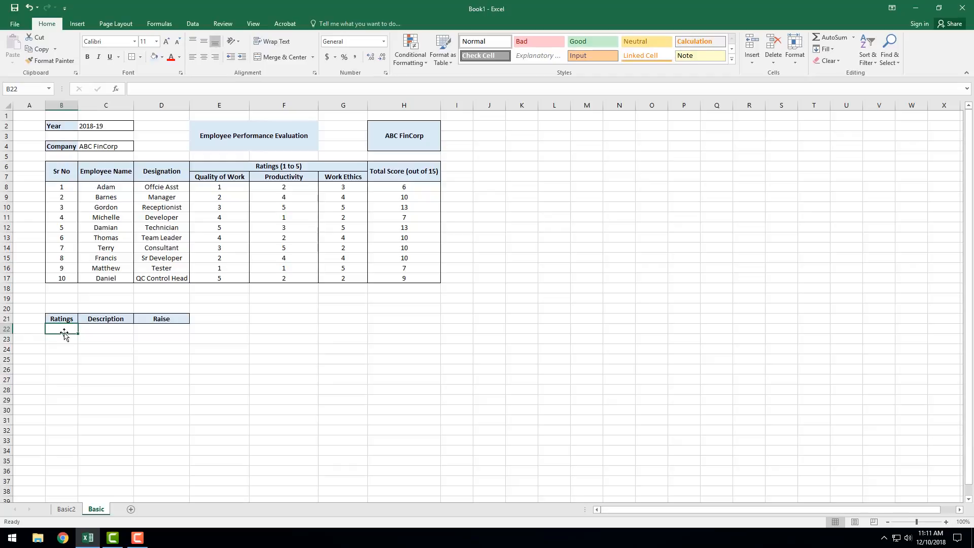
{"action": "type", "text": "1"}
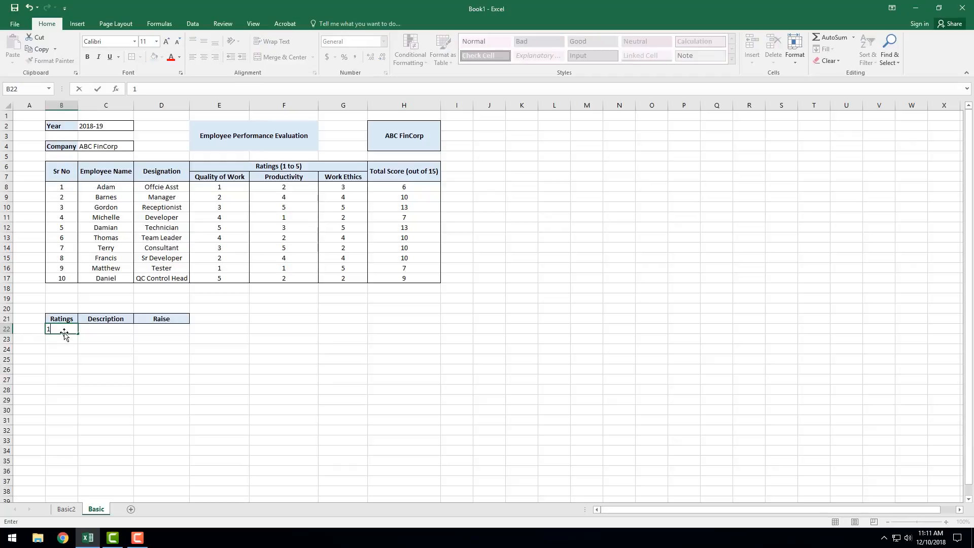
{"action": "type", "text": "-5"}
{"action": "key", "text": "Return"}
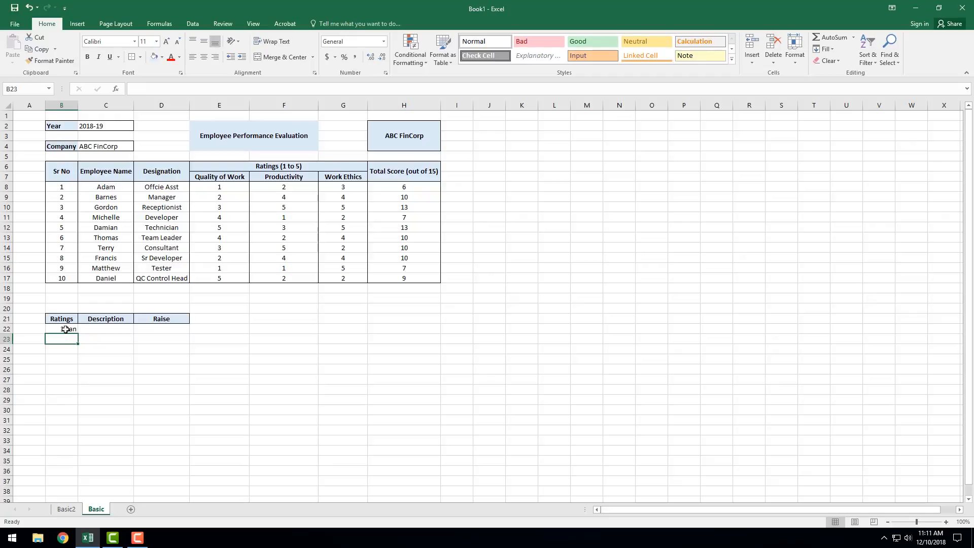
Step: Format cell B22 as Text and re-enter the rating range 1-3 in it
{"action": "left_click", "coordinate": [61, 330]}
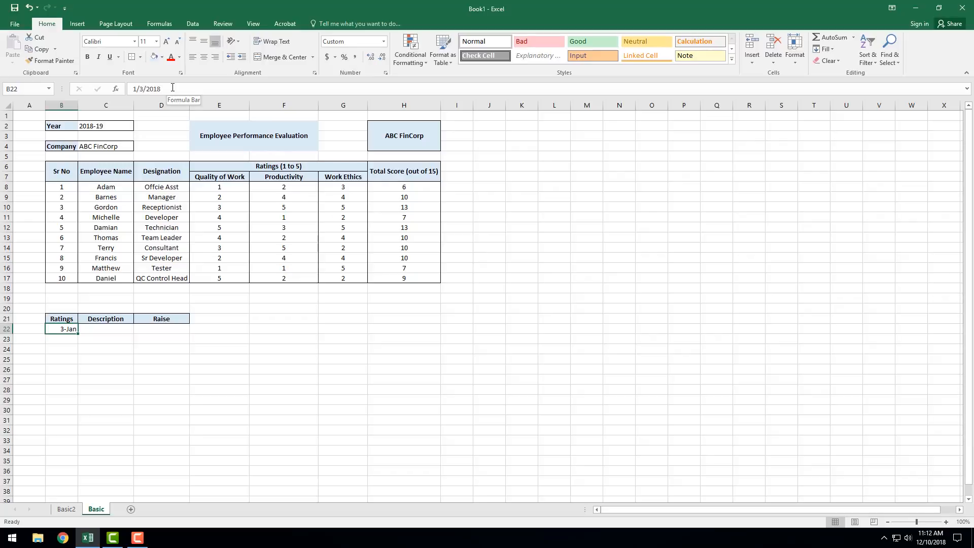
{"action": "right_click", "coordinate": [65, 328]}
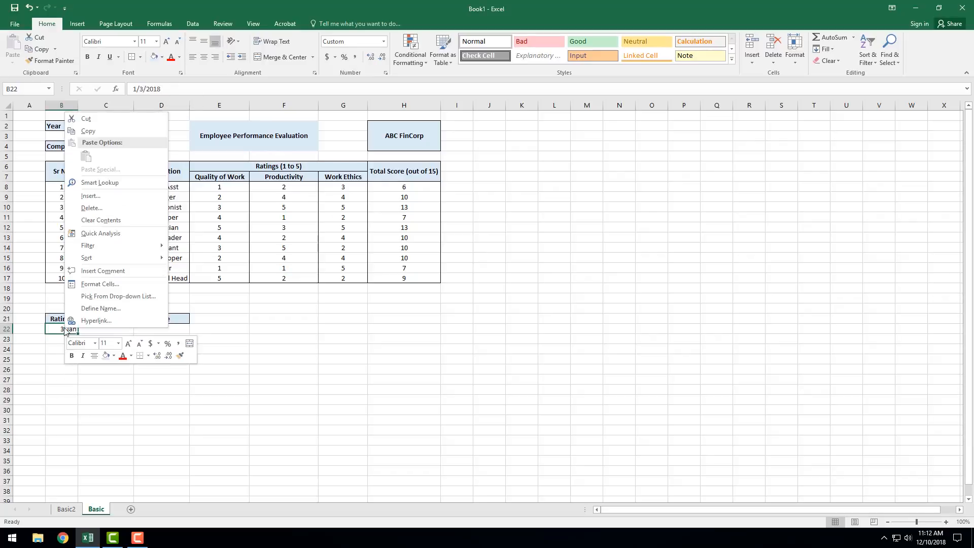
{"action": "left_click", "coordinate": [91, 284]}
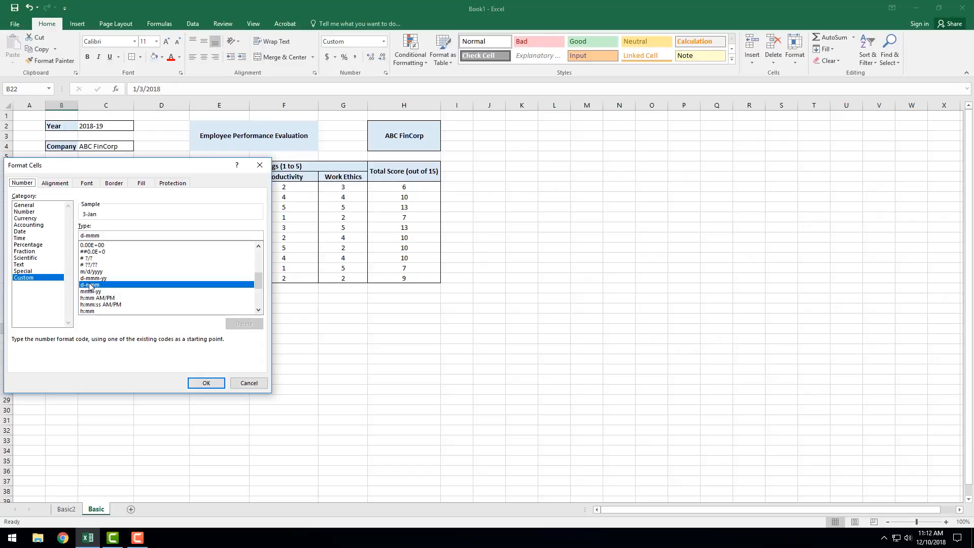
{"action": "left_click", "coordinate": [23, 265]}
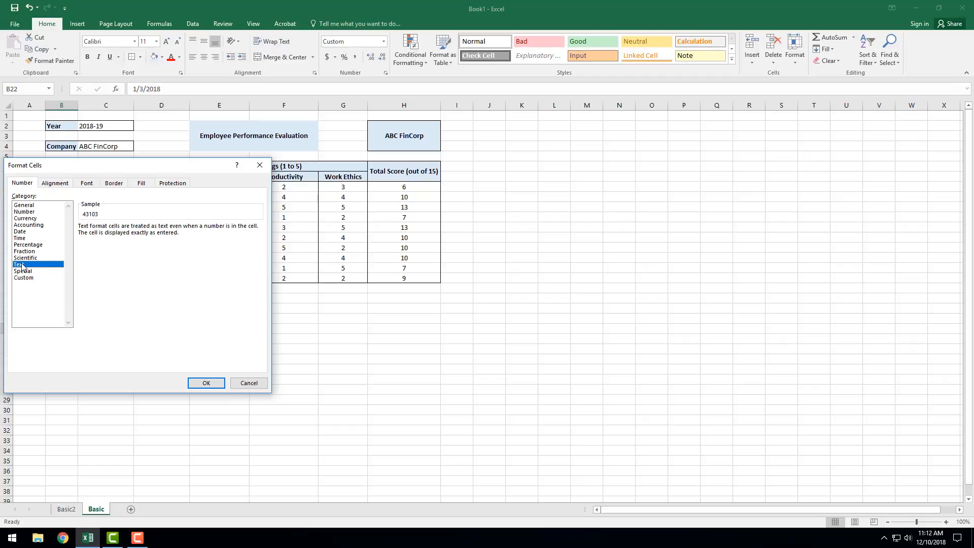
{"action": "left_click", "coordinate": [205, 383]}
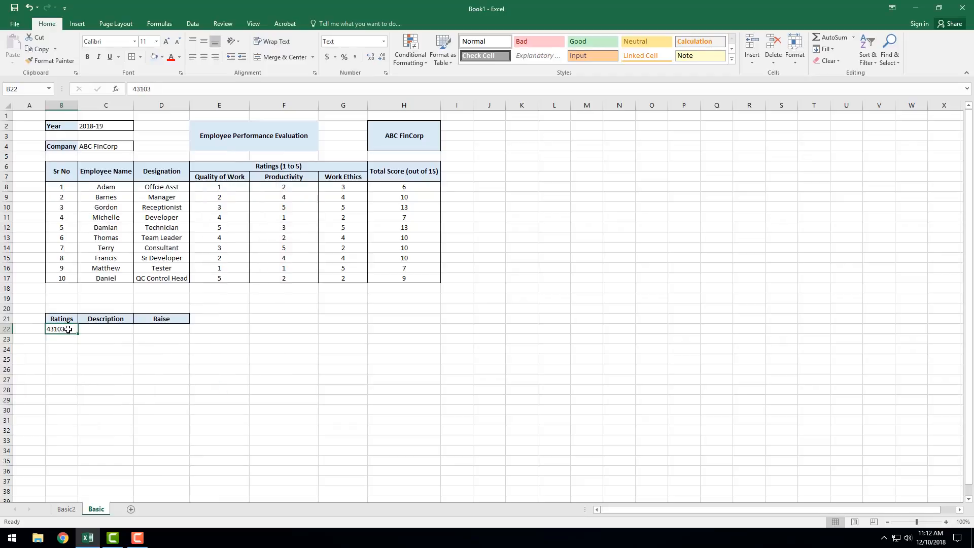
{"action": "type", "text": "1-3"}
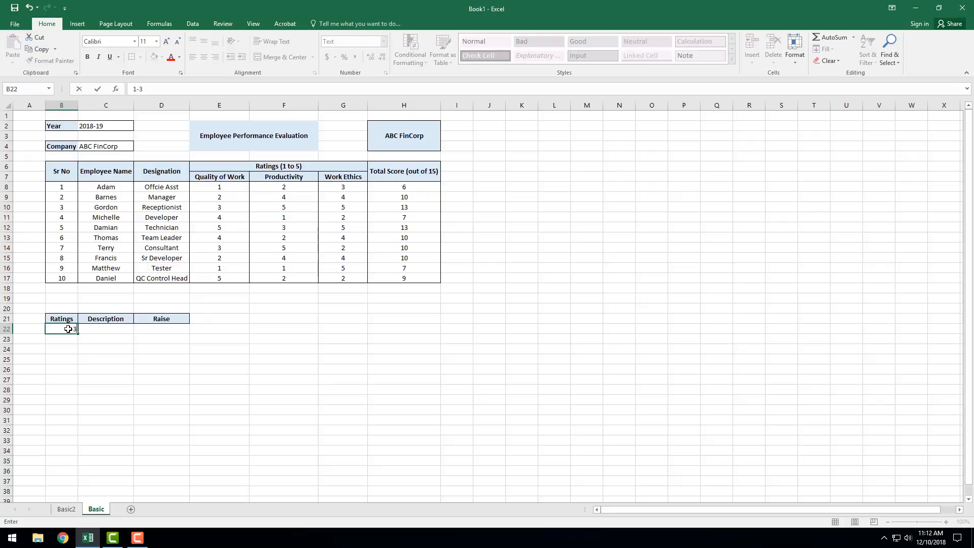
{"action": "key", "text": "Return"}
Step: Copy the rating cell B22 into B23:B26
{"action": "left_click", "coordinate": [74, 331]}
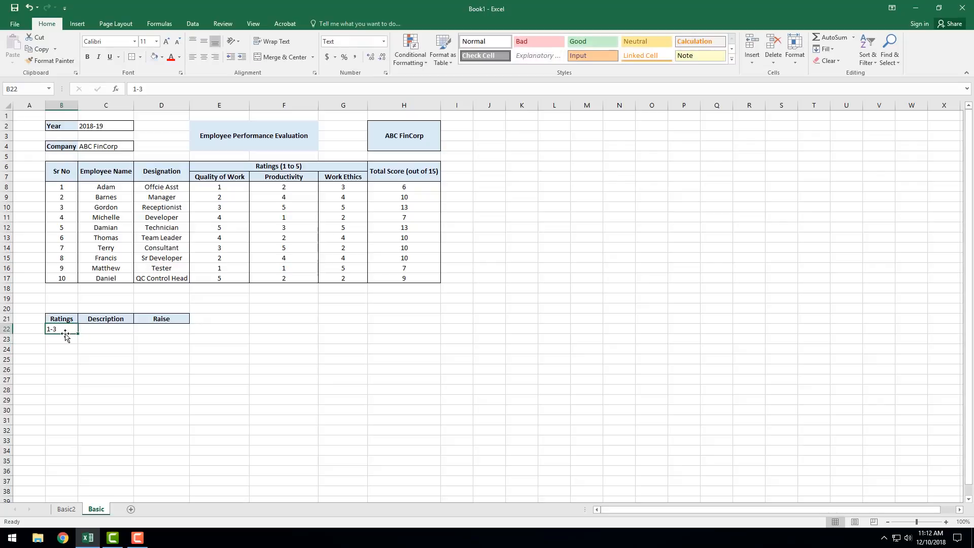
{"action": "key", "text": "ctrl+c"}
{"action": "left_click_drag", "start_coordinate": [65, 339], "coordinate": [66, 366]}
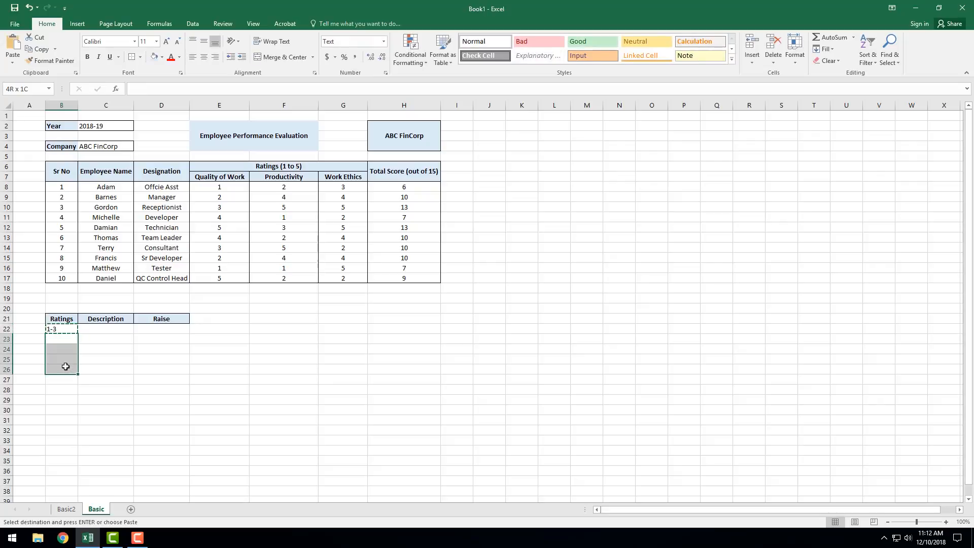
{"action": "key", "text": "ctrl+v"}
Step: Replace the ratings in B23:B26 with the ranges 4-6, 7-9, 10-12 and 13-15
{"action": "left_click", "coordinate": [68, 340]}
{"action": "key", "text": "Escape"}
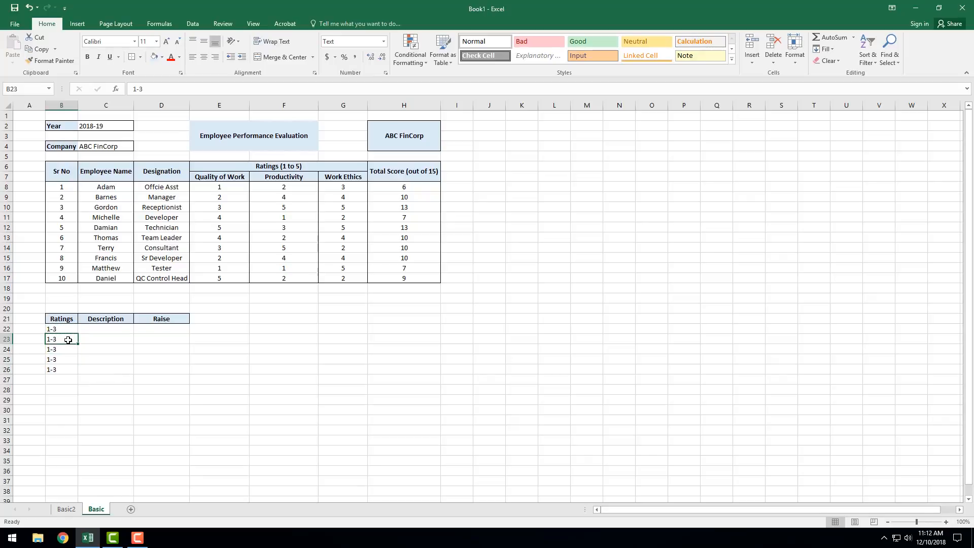
{"action": "type", "text": "4-6+"}
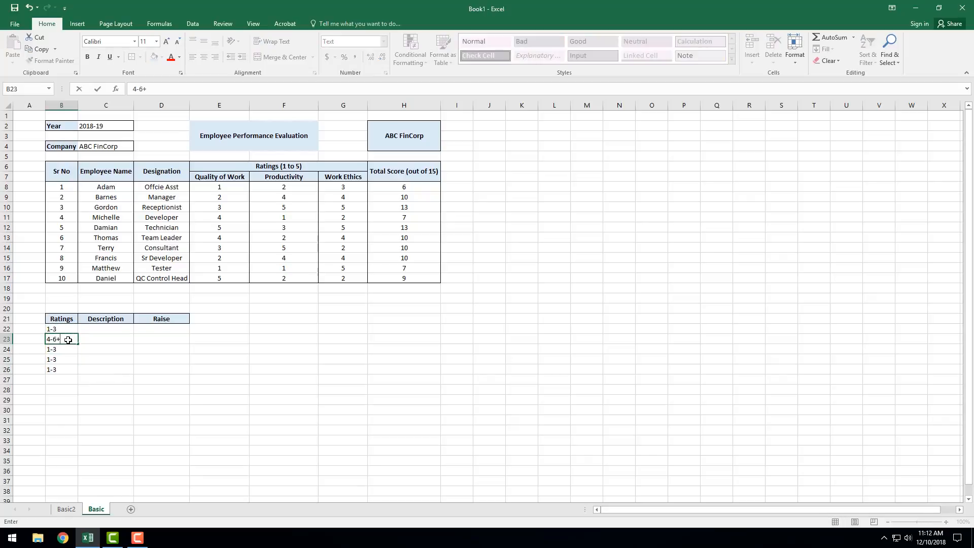
{"action": "key", "text": "Return"}
{"action": "type", "text": "7-"}
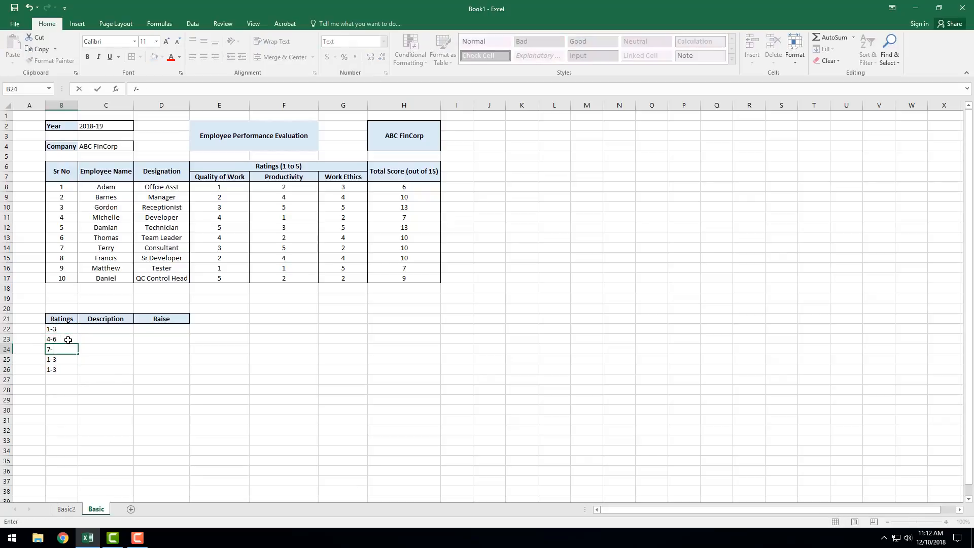
{"action": "type", "text": "9"}
{"action": "key", "text": "Return"}
{"action": "type", "text": "10-"}
{"action": "key", "text": "Return"}
{"action": "type", "text": "13"}
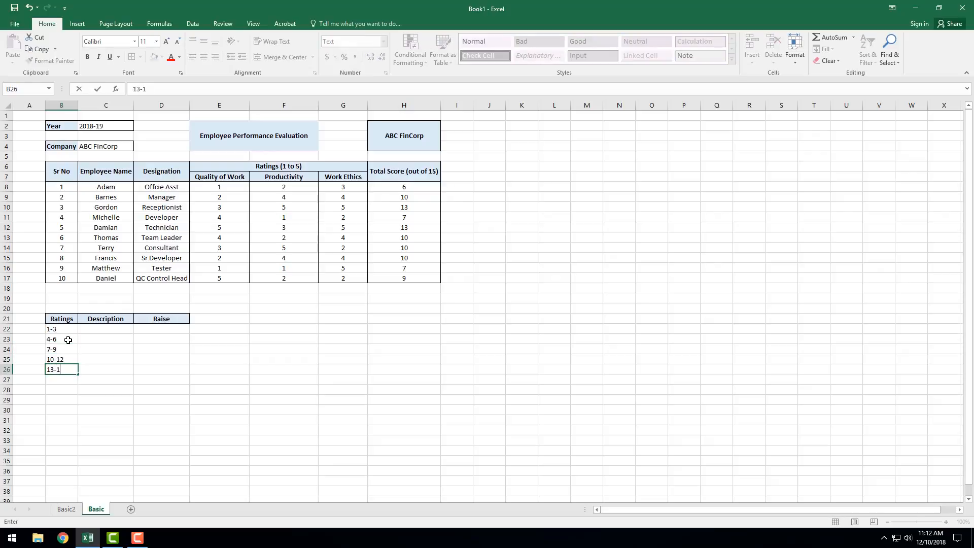
{"action": "type", "text": "-15"}
{"action": "key", "text": "Return"}
Step: Enter the descriptions Not Satisfactory in C22 and Below Expectations in C23
{"action": "left_click", "coordinate": [94, 329]}
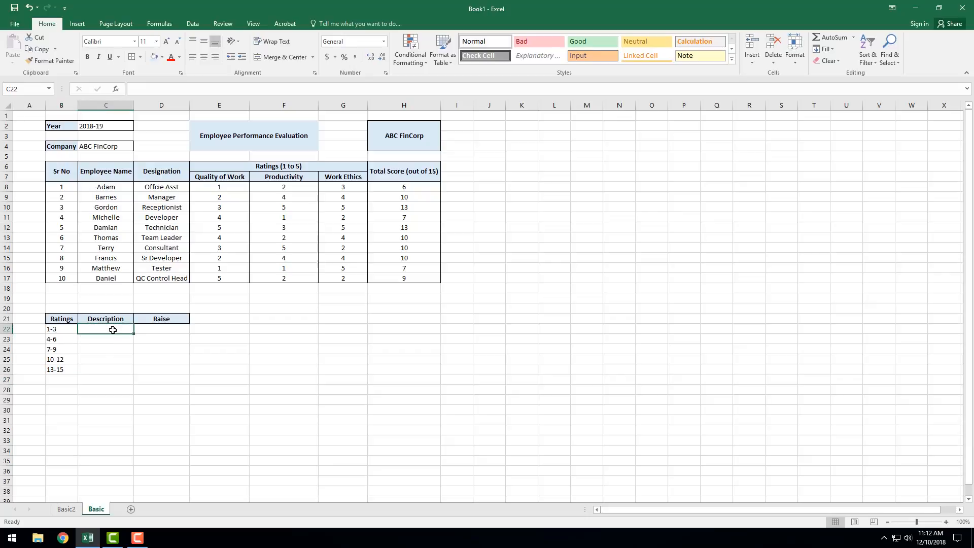
{"action": "type", "text": "Not S"}
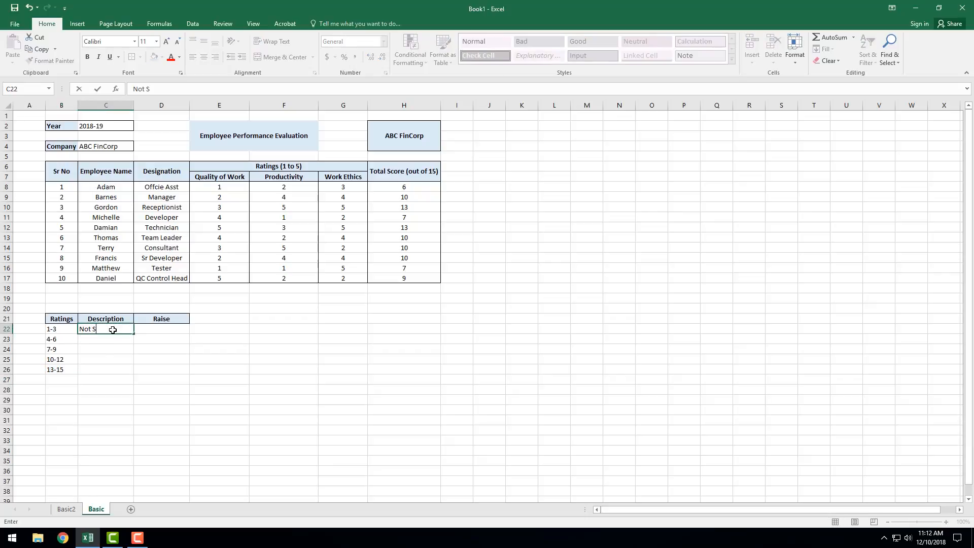
{"action": "type", "text": "atisfactory"}
{"action": "key", "text": "Return"}
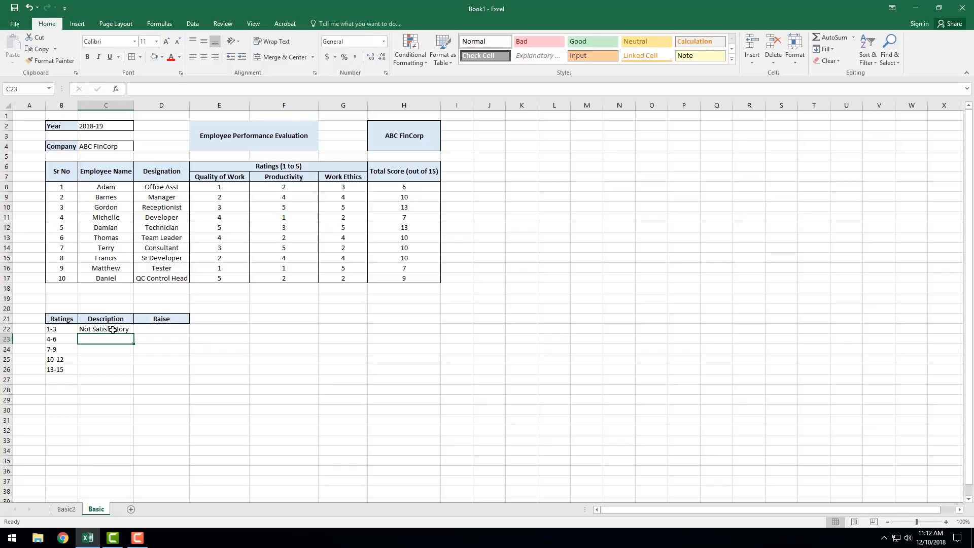
{"action": "type", "text": "Below Expe"}
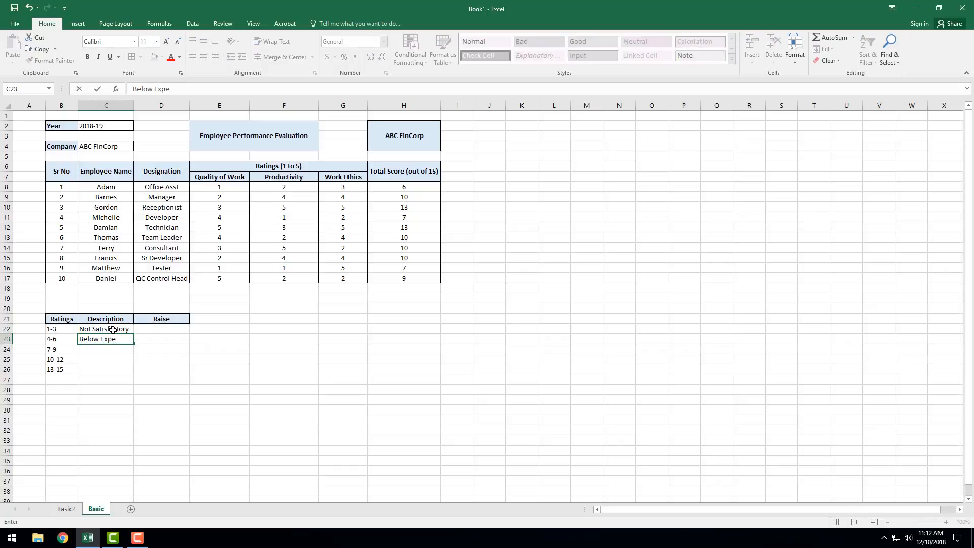
{"action": "type", "text": "ctations"}
{"action": "key", "text": "Return"}
Step: Enter the description Meets Expecations in C24 for the 7-9 rating range
{"action": "type", "text": "<Me"}
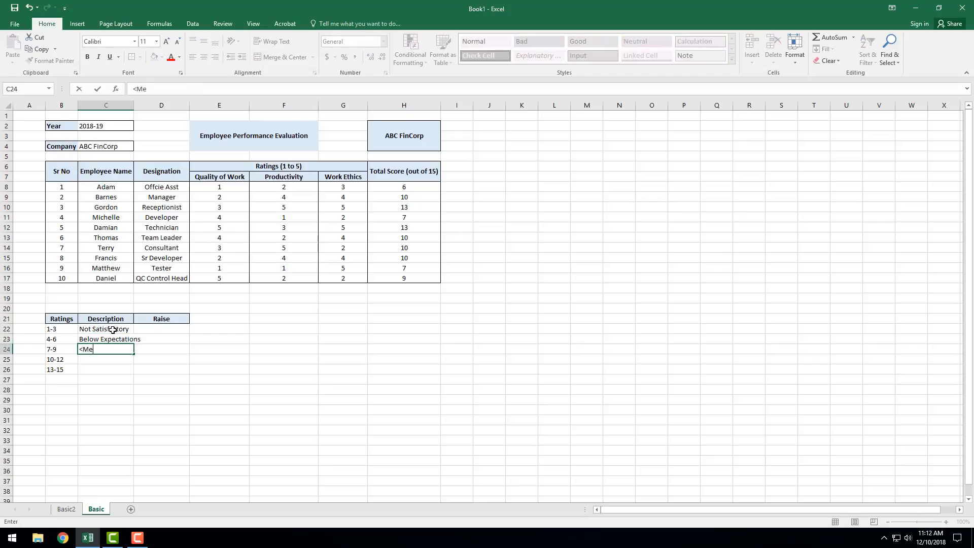
{"action": "key", "text": "BackSpace"}
{"action": "key", "text": "BackSpace"}
{"action": "type", "text": "eets Expecattionss"}
{"action": "key", "text": "Return"}
Step: Enter Above Expectations in C25 and Outstanding in C26, and widen column C to fit the descriptions
{"action": "type", "text": "Abo"}
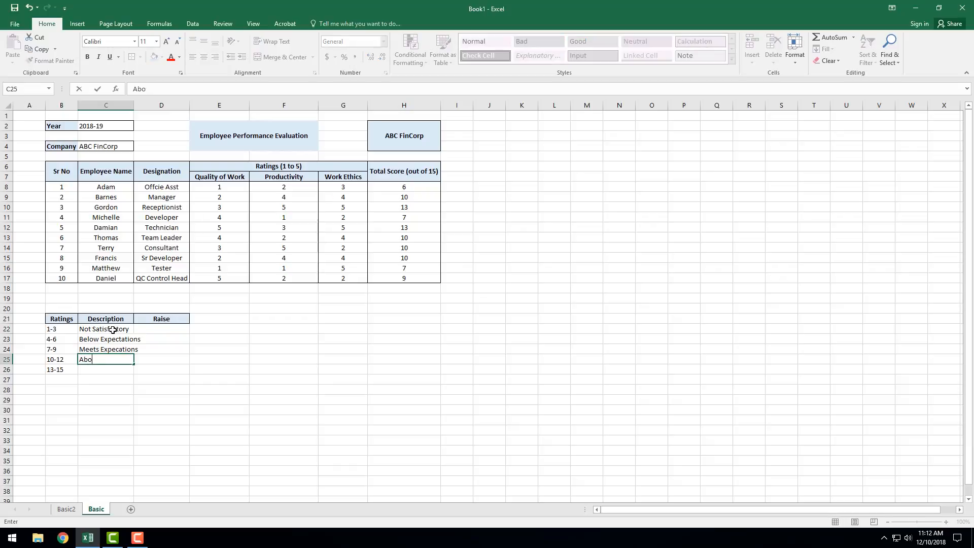
{"action": "type", "text": "ve Expectations"}
{"action": "key", "text": "Return"}
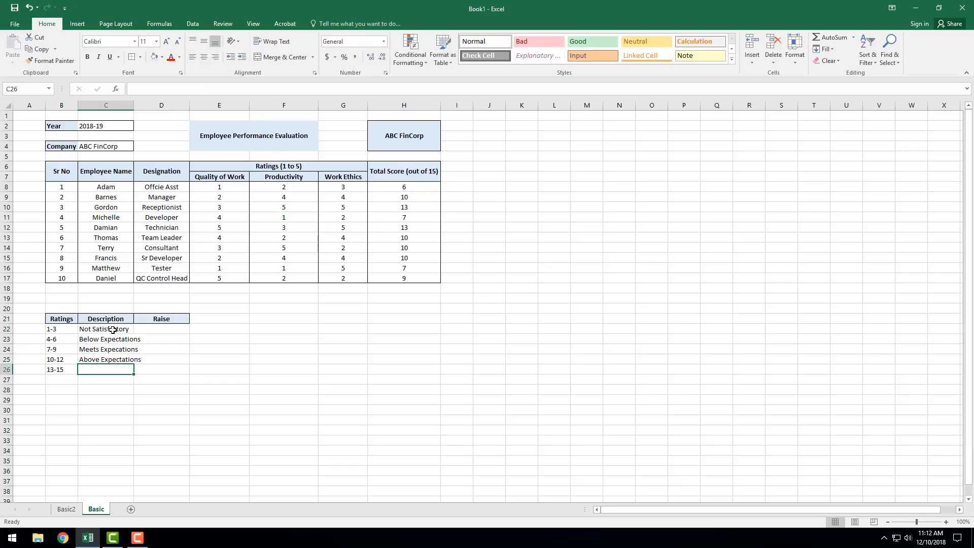
{"action": "type", "text": "Outstanding"}
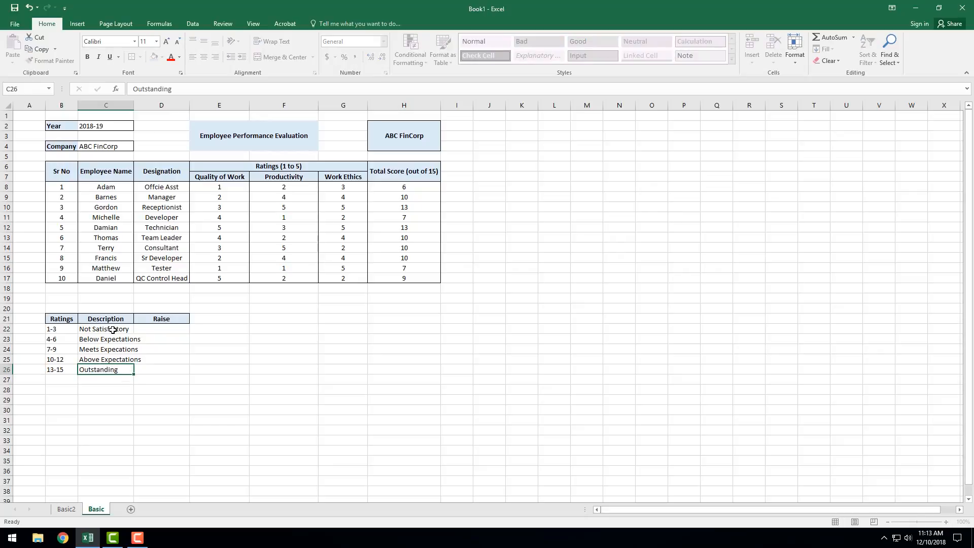
{"action": "key", "text": "Return"}
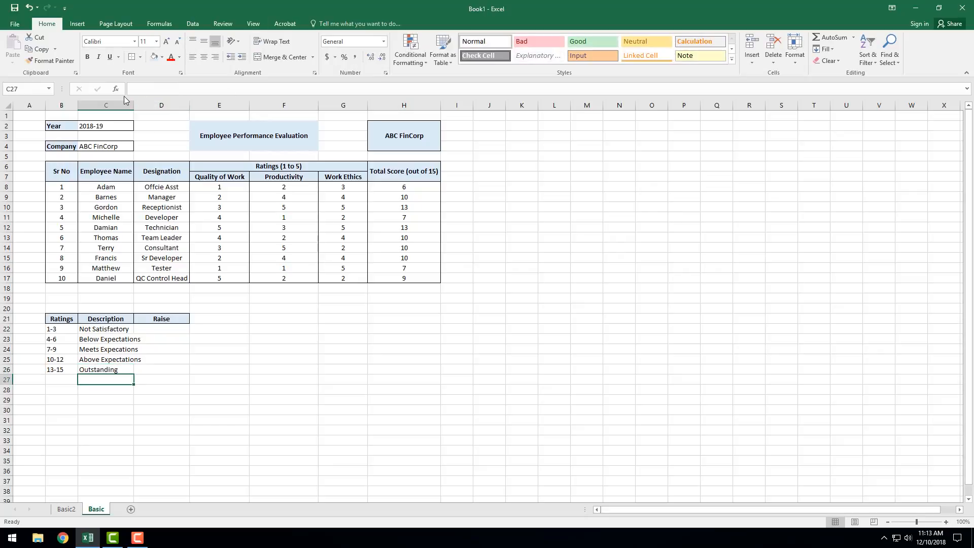
{"action": "left_click_drag", "start_coordinate": [134, 103], "coordinate": [144, 103]}
Step: Enter the raises 5%, 10%, 15%, 20% and 25% in D22:D26
{"action": "left_click", "coordinate": [208, 327]}
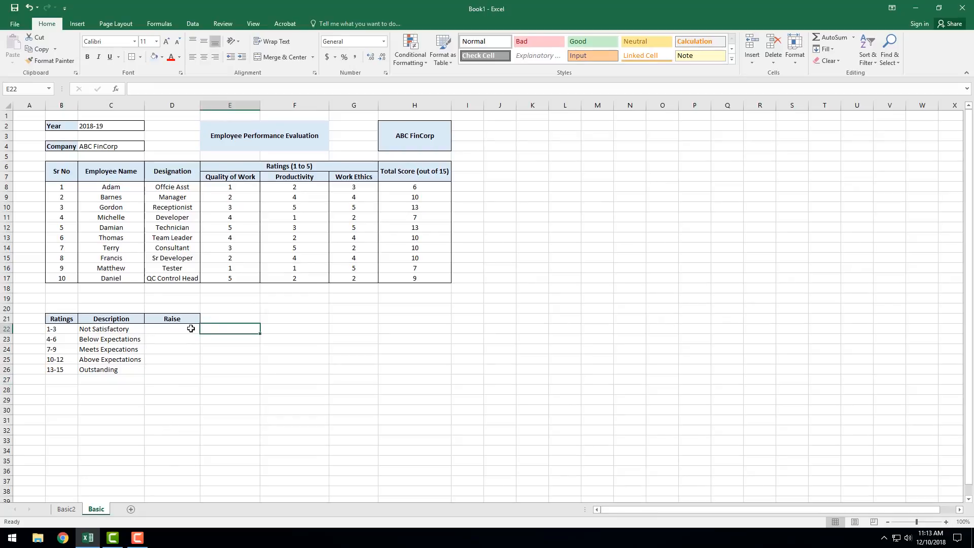
{"action": "left_click", "coordinate": [192, 328]}
{"action": "type", "text": "5"}
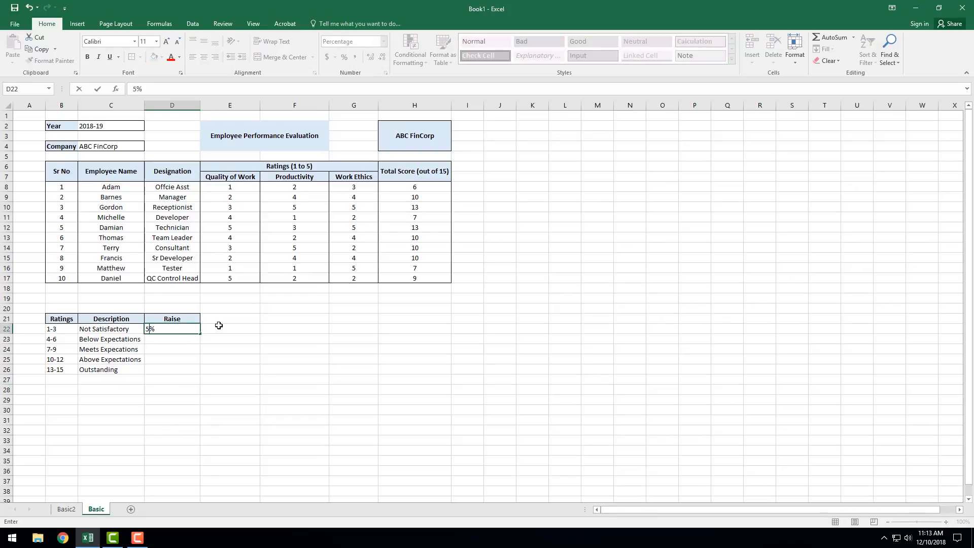
{"action": "key", "text": "Return"}
{"action": "type", "text": "10"}
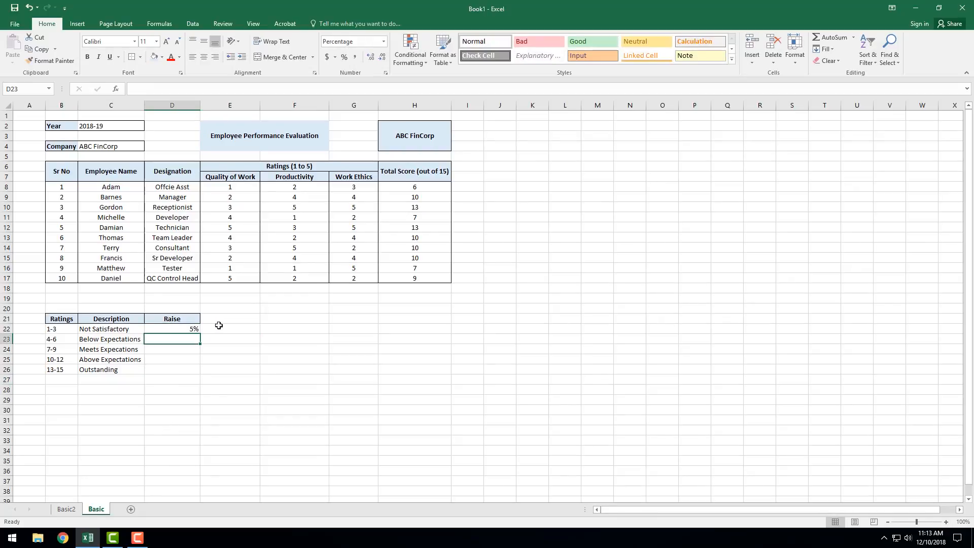
{"action": "key", "text": "Return"}
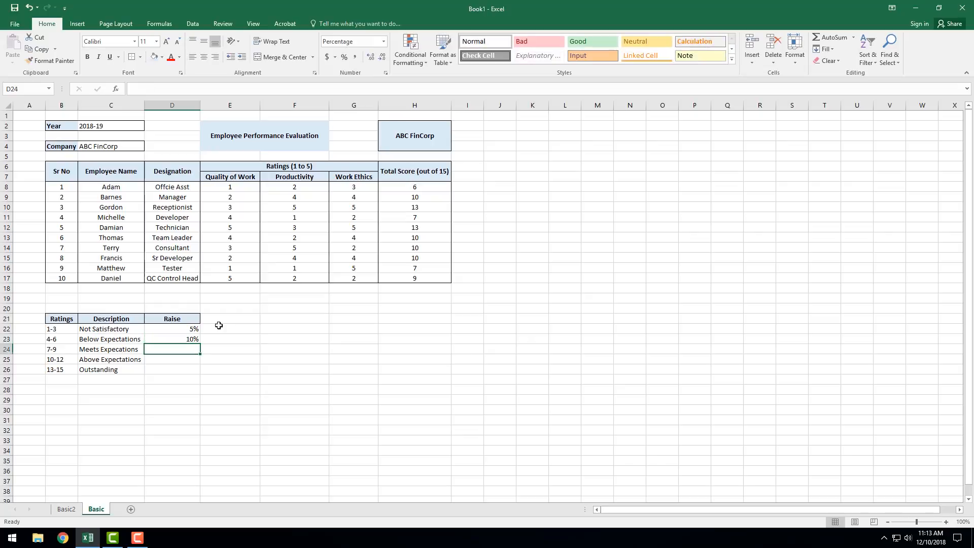
{"action": "type", "text": "15"}
{"action": "key", "text": "Return"}
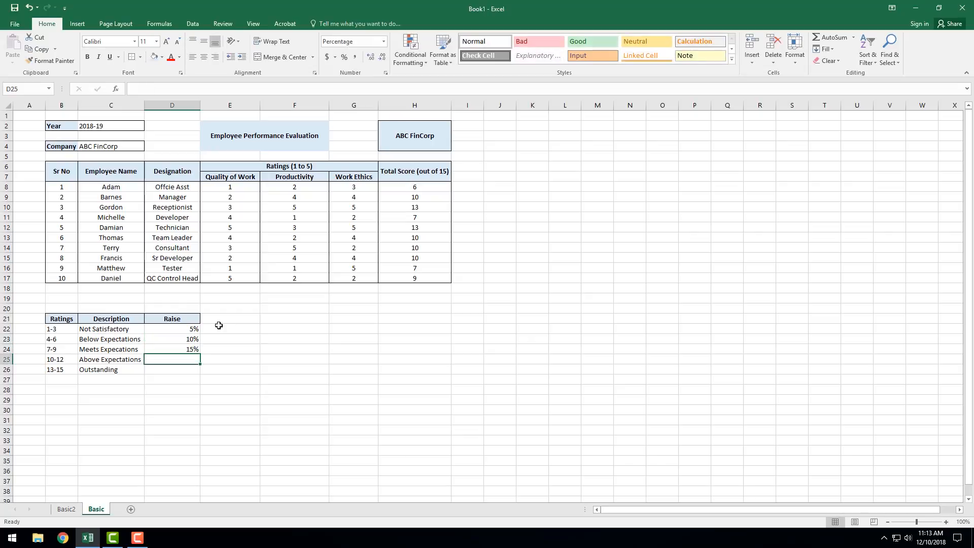
{"action": "type", "text": "20"}
{"action": "key", "text": "Return"}
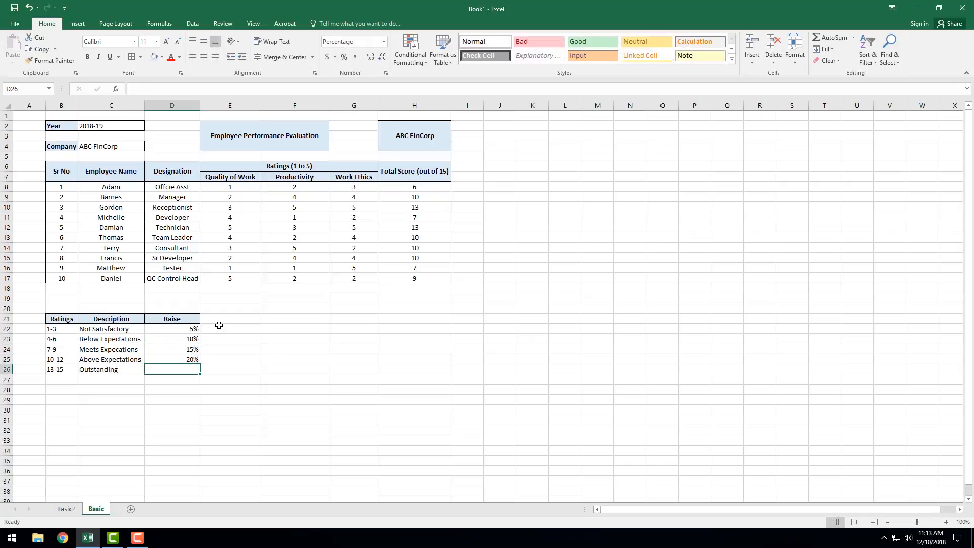
{"action": "type", "text": "25"}
{"action": "key", "text": "Return"}
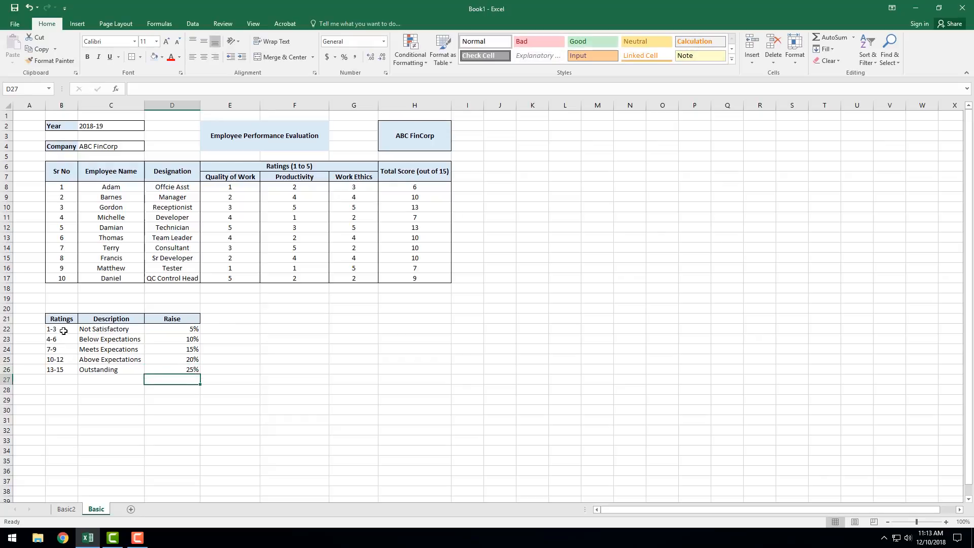
Step: Center the contents of the rating table cells B22:D26 vertically and horizontally without merging them
{"action": "left_click_drag", "start_coordinate": [64, 330], "coordinate": [169, 374]}
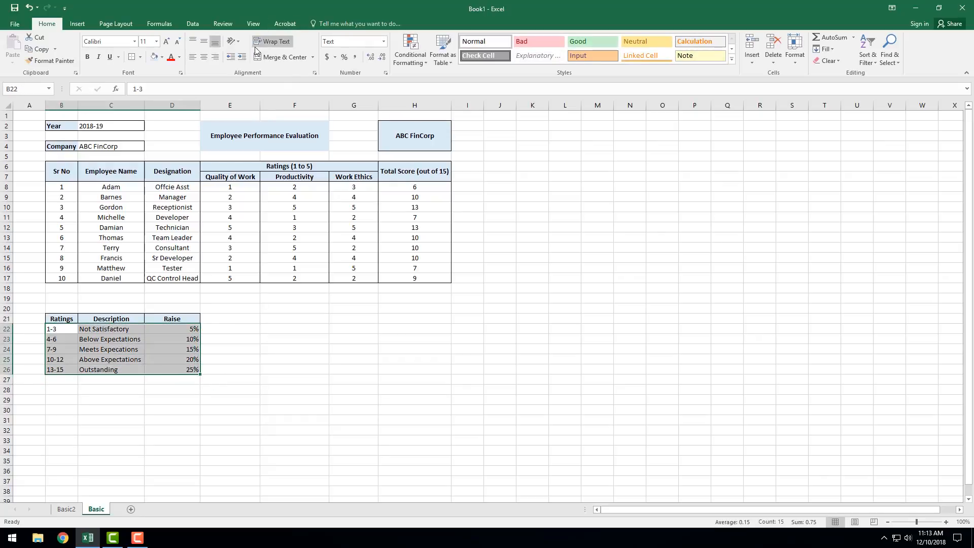
{"action": "left_click", "coordinate": [270, 57]}
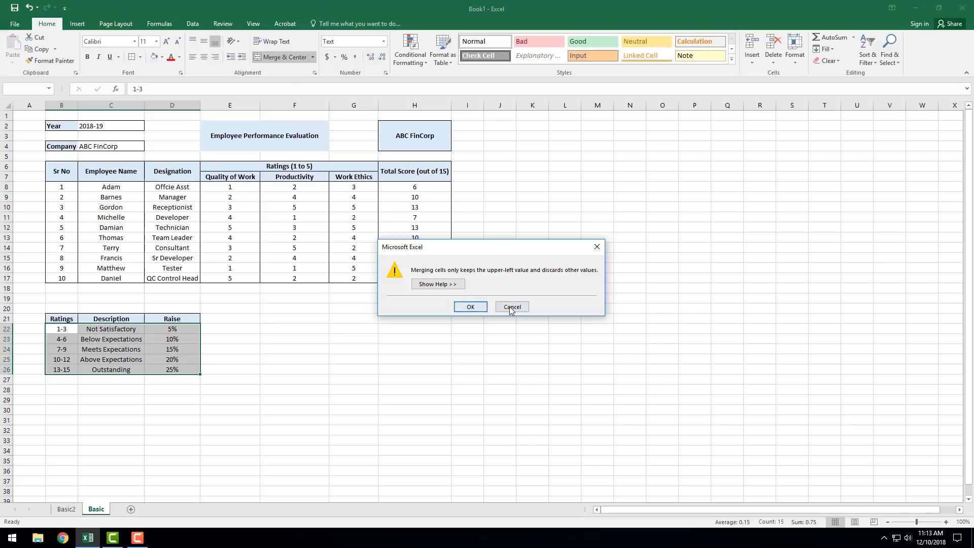
{"action": "left_click", "coordinate": [511, 310]}
{"action": "left_click", "coordinate": [203, 43]}
{"action": "left_click", "coordinate": [100, 360]}
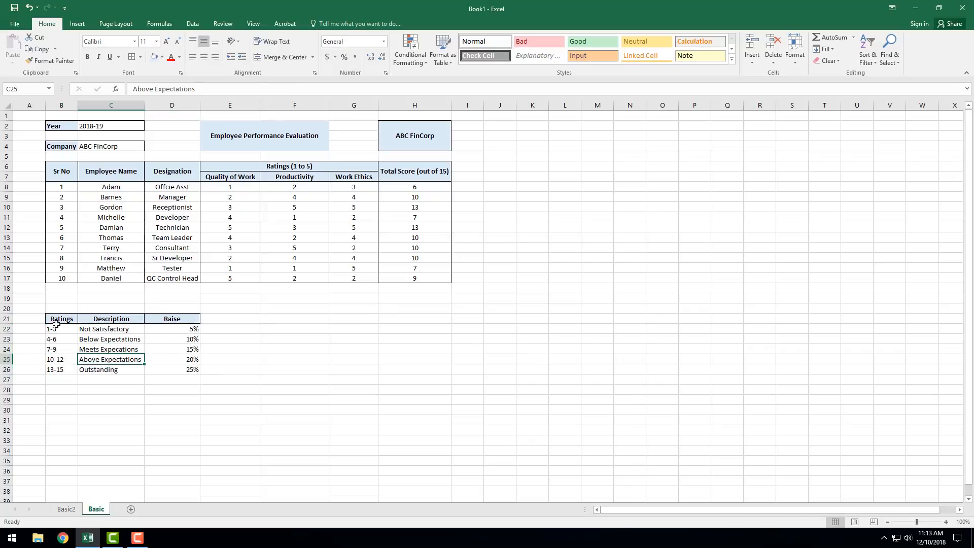
{"action": "left_click_drag", "start_coordinate": [53, 329], "coordinate": [186, 372]}
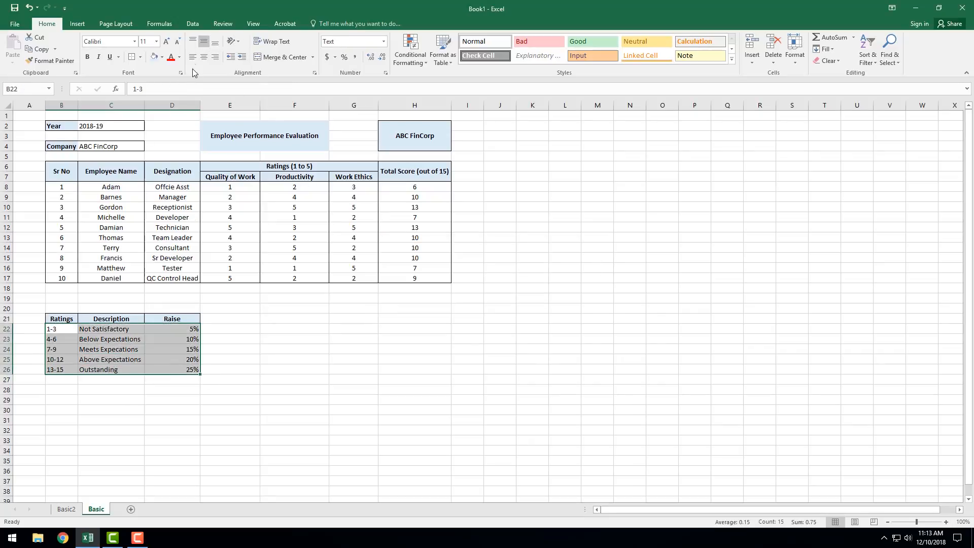
{"action": "left_click", "coordinate": [203, 57]}
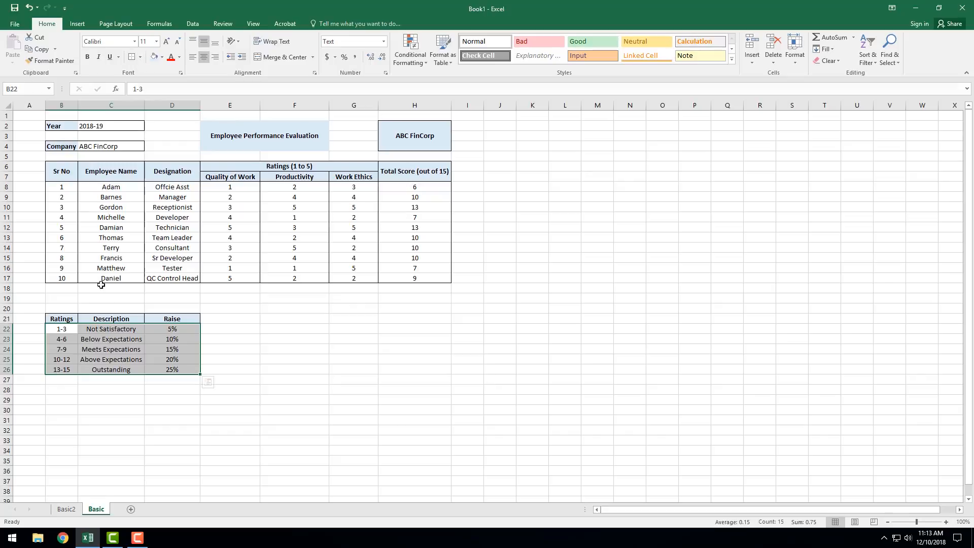
Step: Add outside borders around the rating table body B22:D26 and around its Description cells C22:C26
{"action": "left_click_drag", "start_coordinate": [113, 329], "coordinate": [115, 370]}
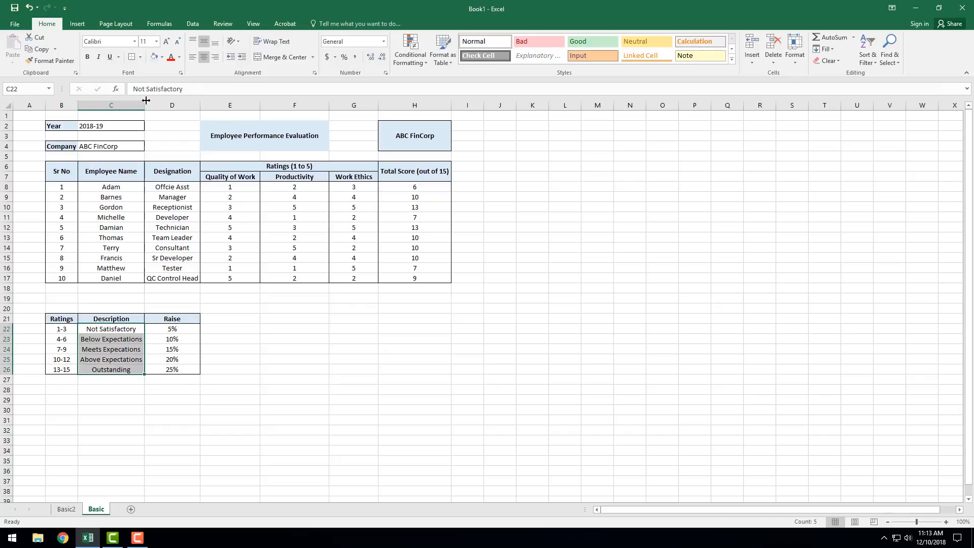
{"action": "left_click", "coordinate": [133, 59]}
{"action": "left_click", "coordinate": [406, 361]}
{"action": "left_click", "coordinate": [351, 297]}
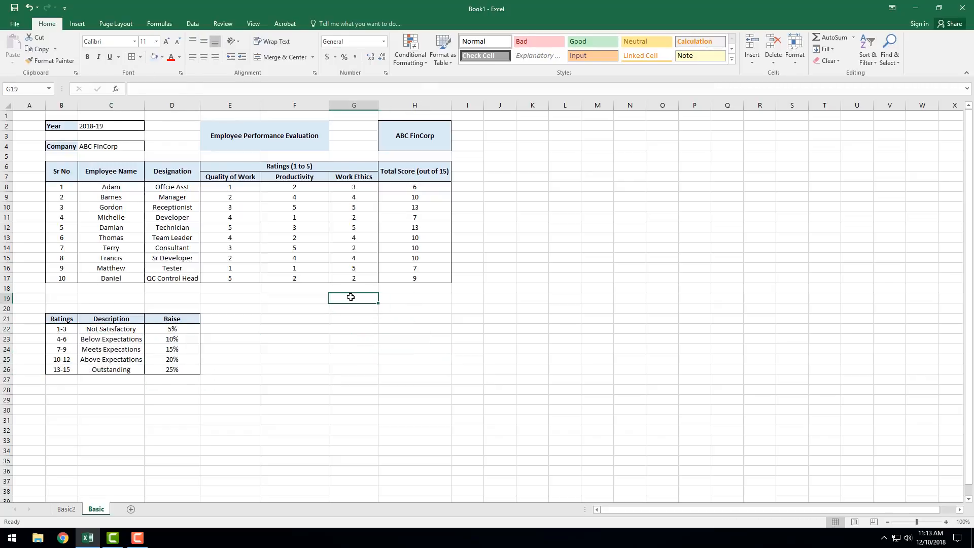
Step: Enter the label Max Score (out of 15) in G19 and widen column G to fit it
{"action": "type", "text": "Max Sco"}
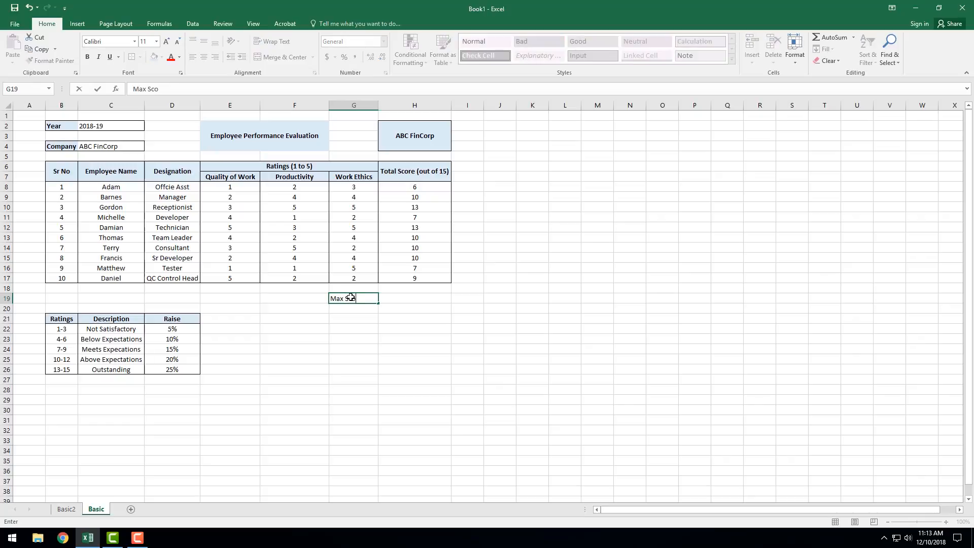
{"action": "type", "text": "re (out of 15)"}
{"action": "left_click", "coordinate": [375, 105]}
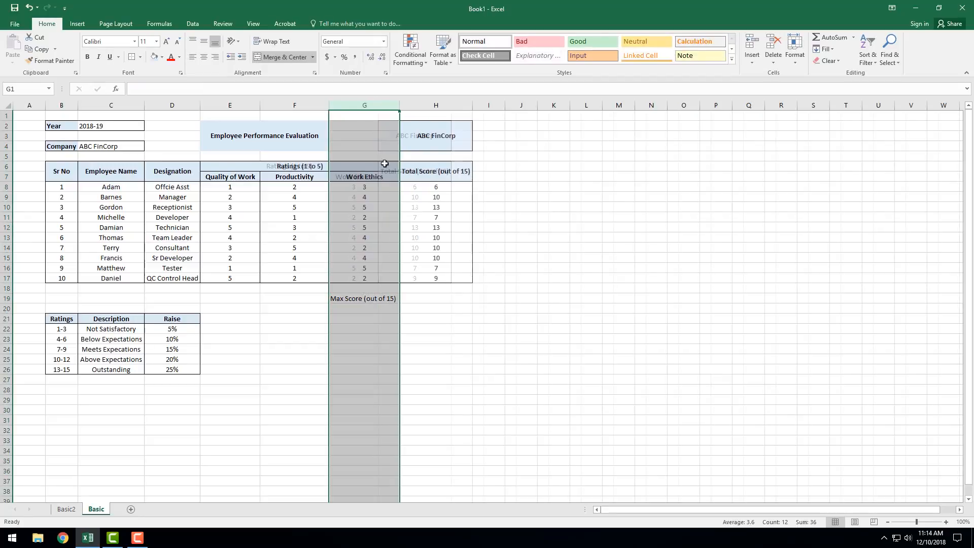
{"action": "double_click", "coordinate": [378, 105]}
Step: Calculate the highest total score in H19 with =MAX(H8:H17) and check it against the employees' totals in H12 and H10
{"action": "left_click", "coordinate": [415, 296]}
{"action": "type", "text": "="}
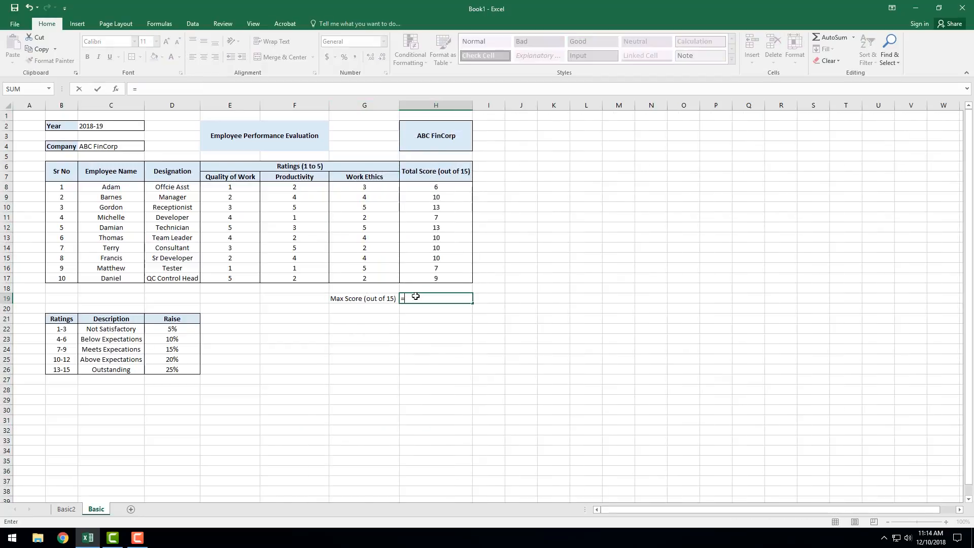
{"action": "type", "text": "MAX("}
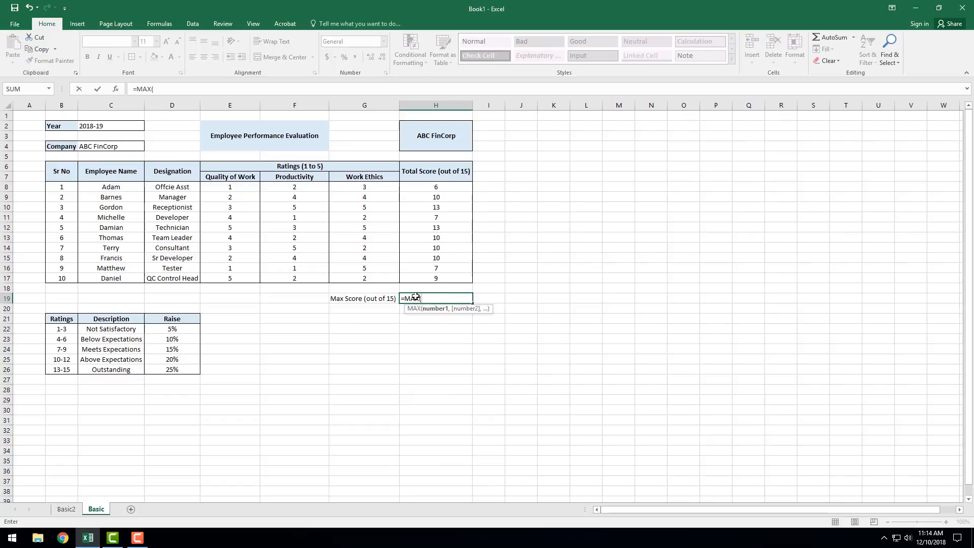
{"action": "left_click_drag", "start_coordinate": [441, 185], "coordinate": [447, 274]}
{"action": "key", "text": "Return"}
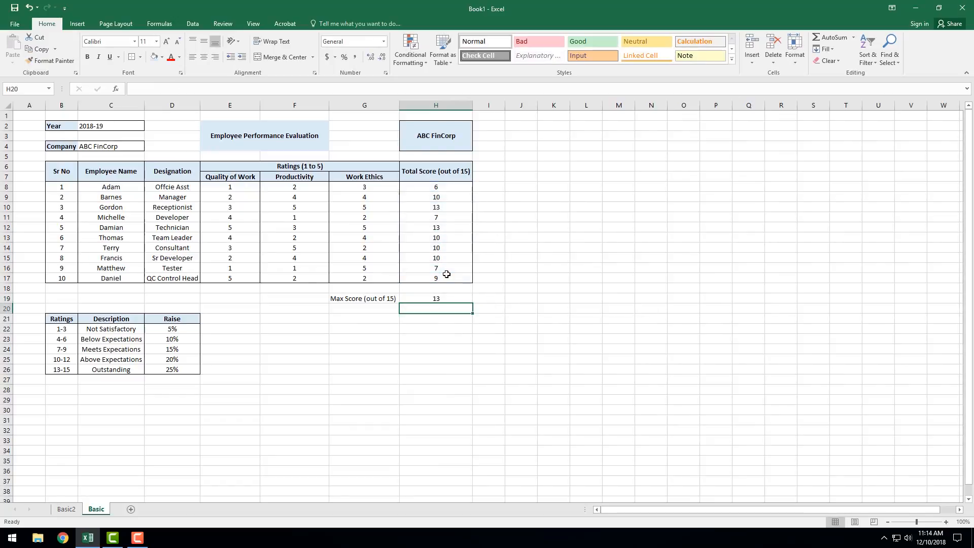
{"action": "left_click", "coordinate": [451, 300]}
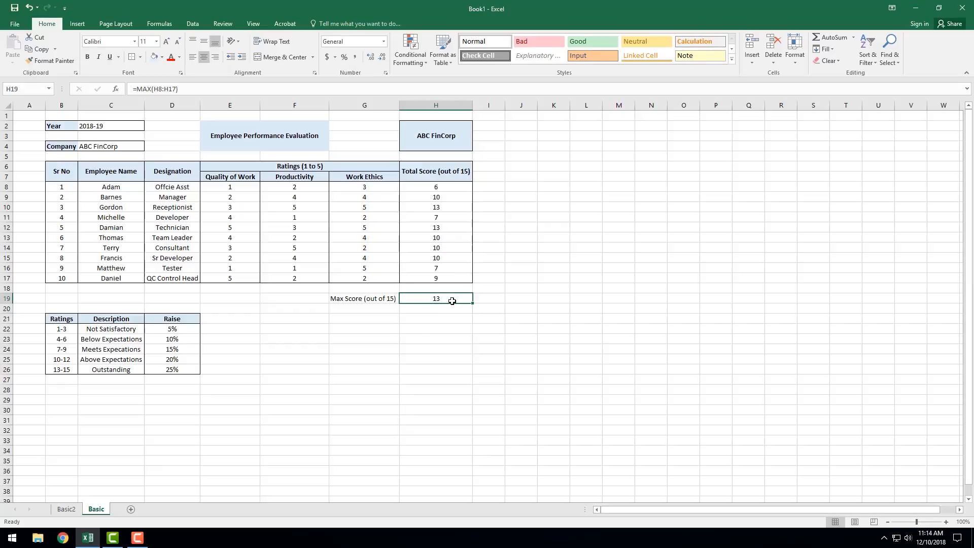
{"action": "left_click", "coordinate": [446, 228]}
{"action": "left_click", "coordinate": [449, 207], "text": "ctrl"}
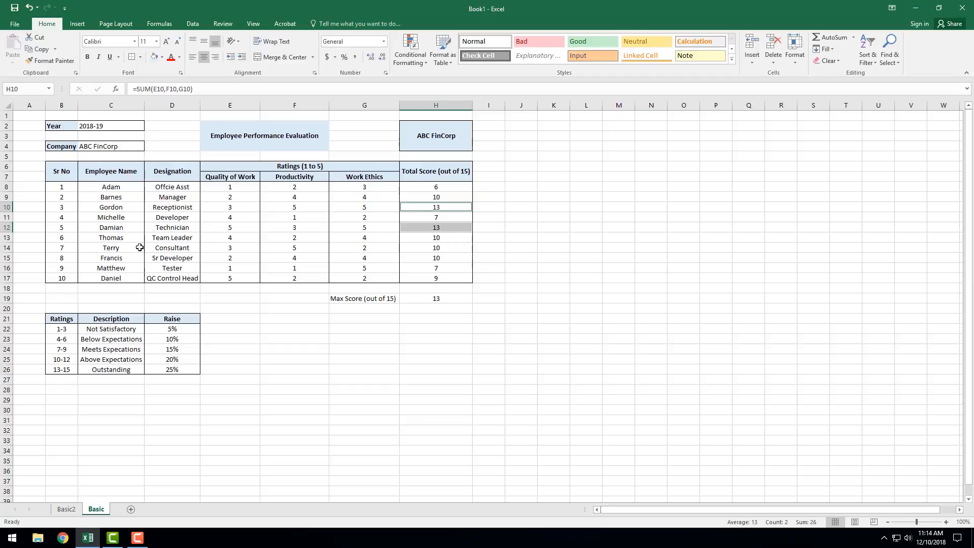
Step: Copy the formatting of the Work Ethics header in G7 onto the Max Score label in G19
{"action": "left_click", "coordinate": [349, 298]}
{"action": "left_click", "coordinate": [353, 177]}
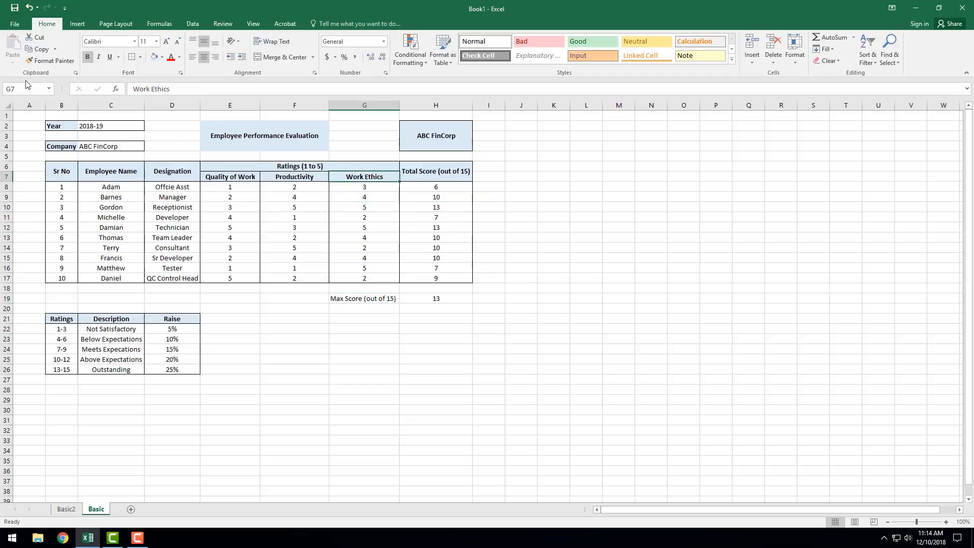
{"action": "left_click", "coordinate": [51, 61]}
{"action": "left_click", "coordinate": [378, 298]}
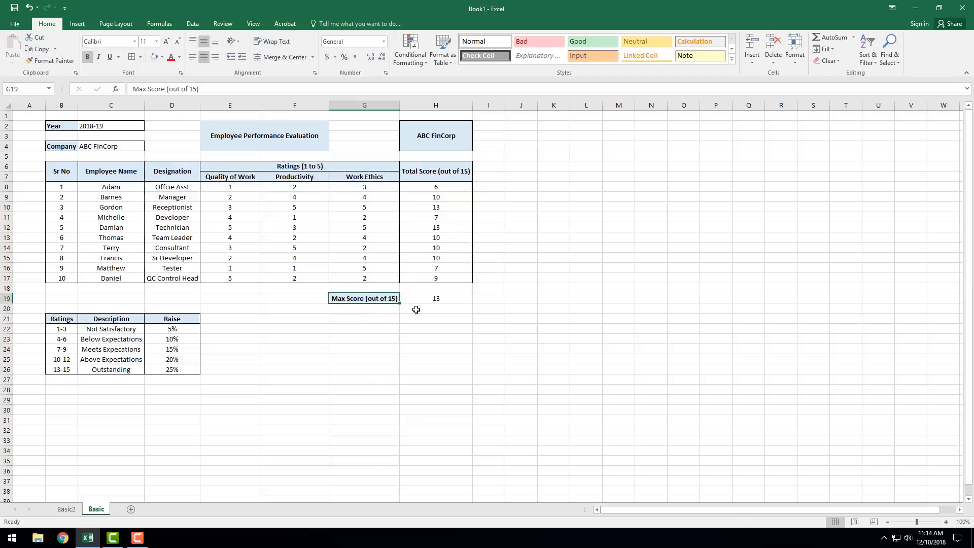